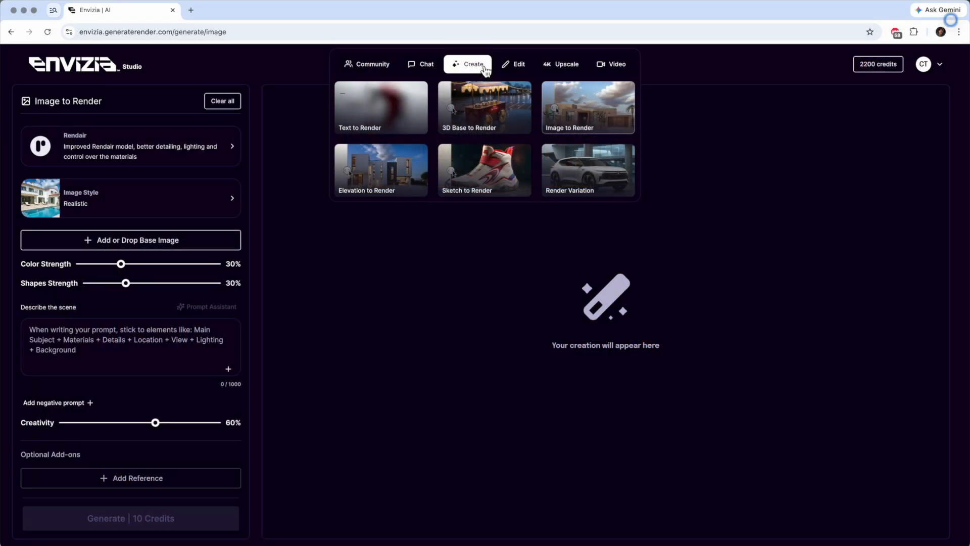
# - Start an Image to Render creation and upload the kitchen photo with the white tile backsplash as the base image
pyautogui.click(595, 121)
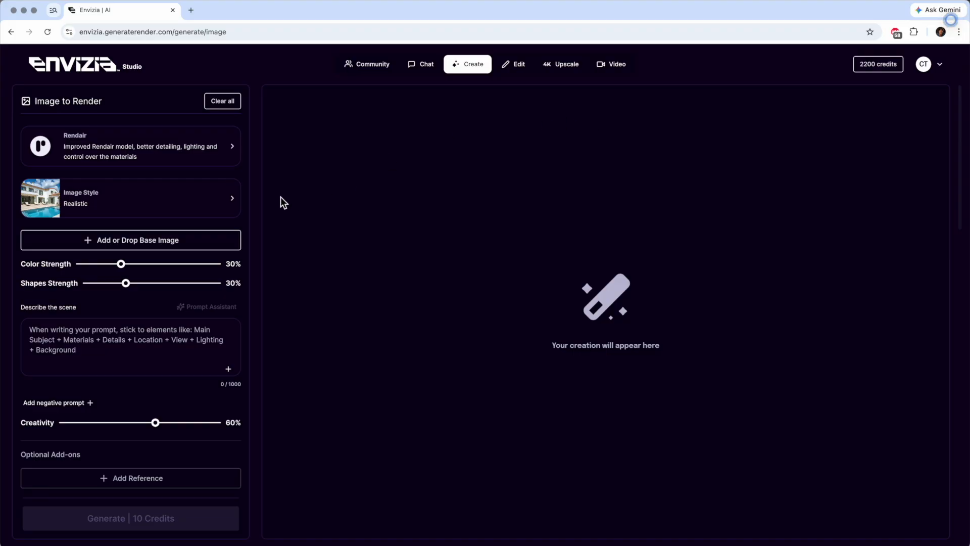
pyautogui.click(131, 240)
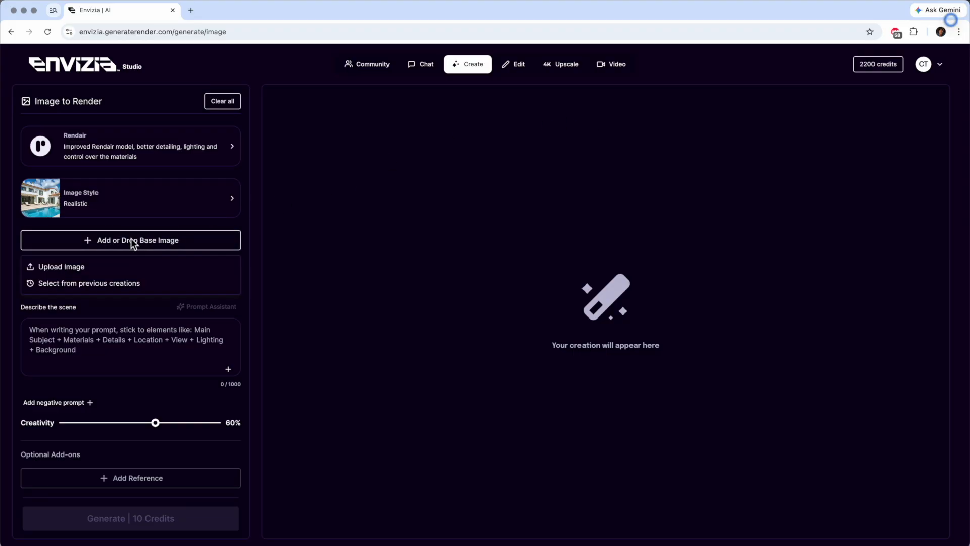
pyautogui.click(61, 266)
pyautogui.doubleClick(327, 178)
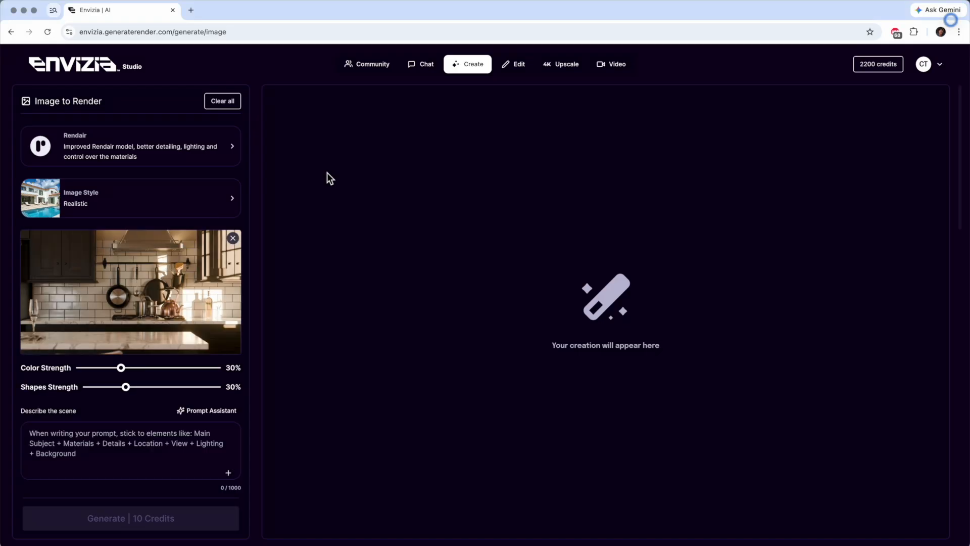
# - Generate a Nano Banana 2 render with large white backsplash tiles and dark grout in a herringbone pattern, keeping everything else about the scene the same
pyautogui.click(90, 453)
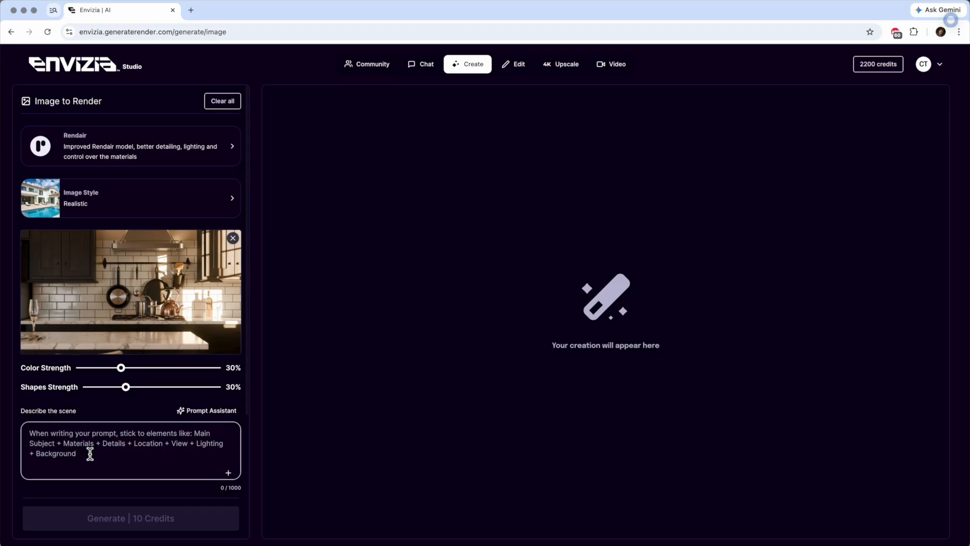
pyautogui.write('I want to change the backsplash tiles. Show me these white tiles with dark grout in a herringbone pattern. Have the tiles be large, but with the herringbone pattern. Keep everything else about the scene the same.')
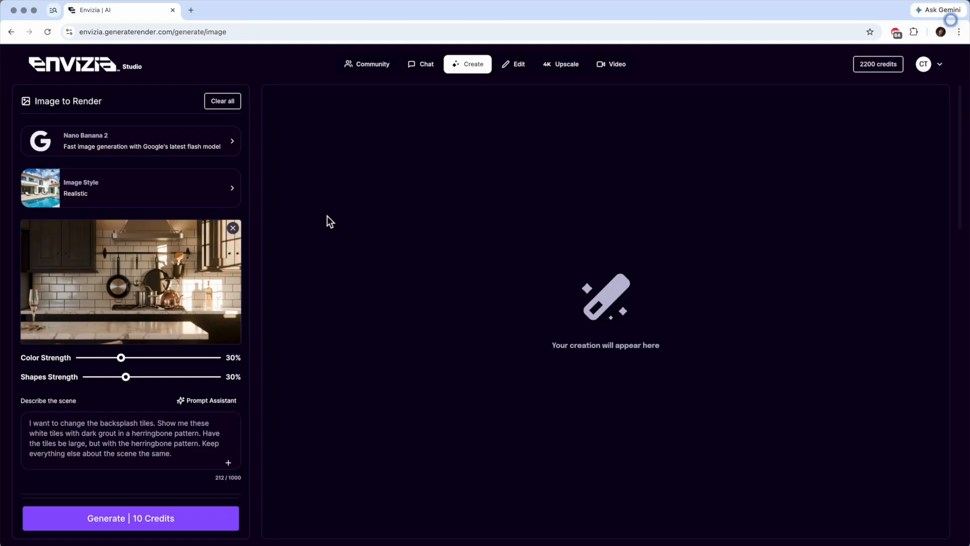
pyautogui.click(149, 523)
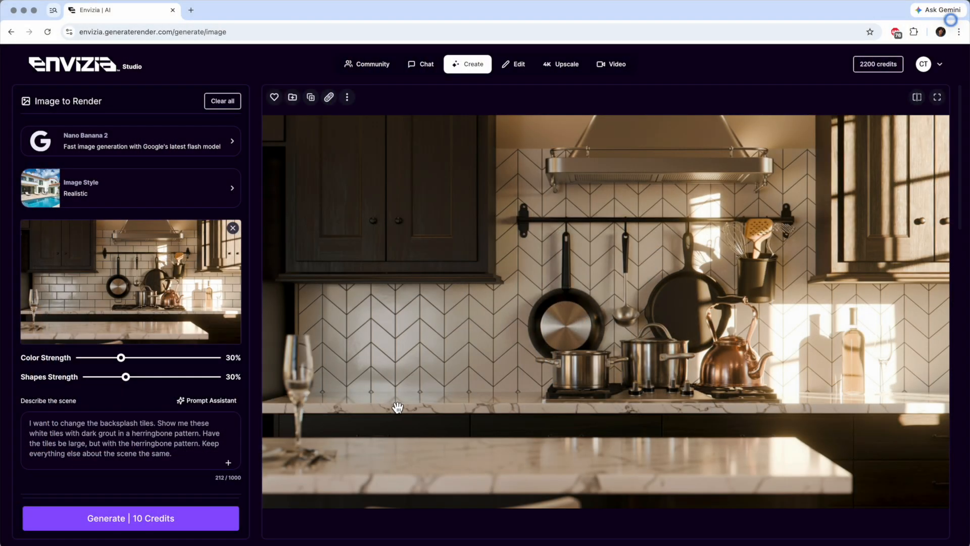
pyautogui.click(212, 520)
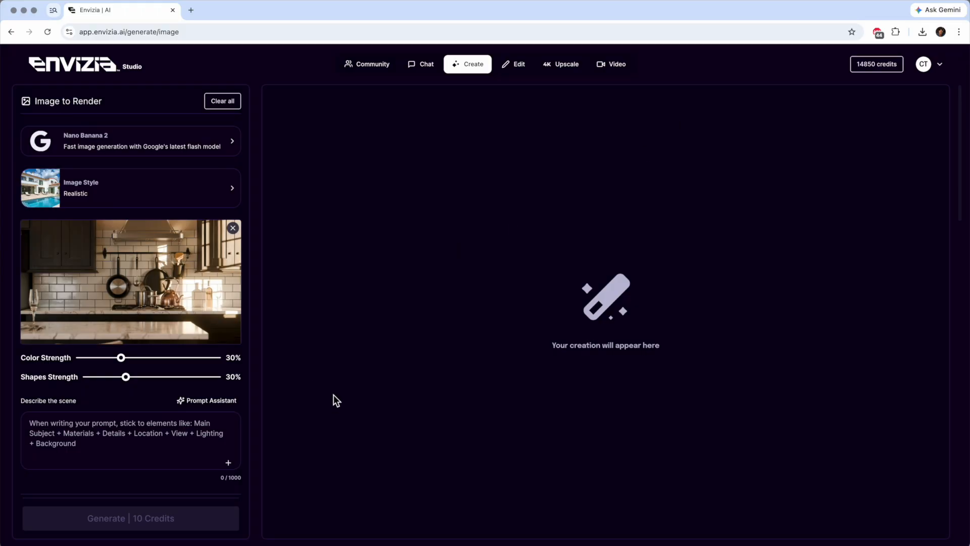
# - Preview modern tiles 01.jpg and add it as the reference image for the kitchen render
pyautogui.scroll(-2, 148, 438)
pyautogui.click(136, 479)
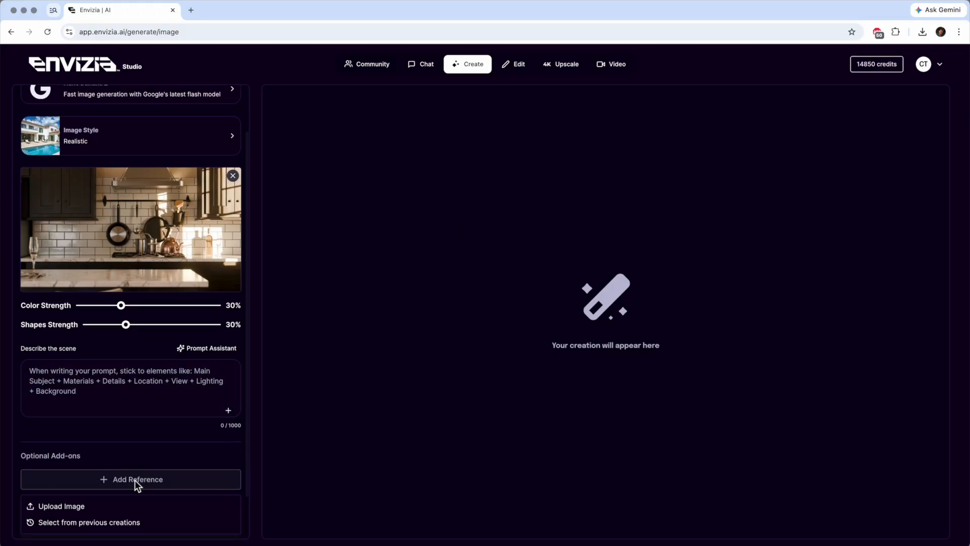
pyautogui.click(67, 511)
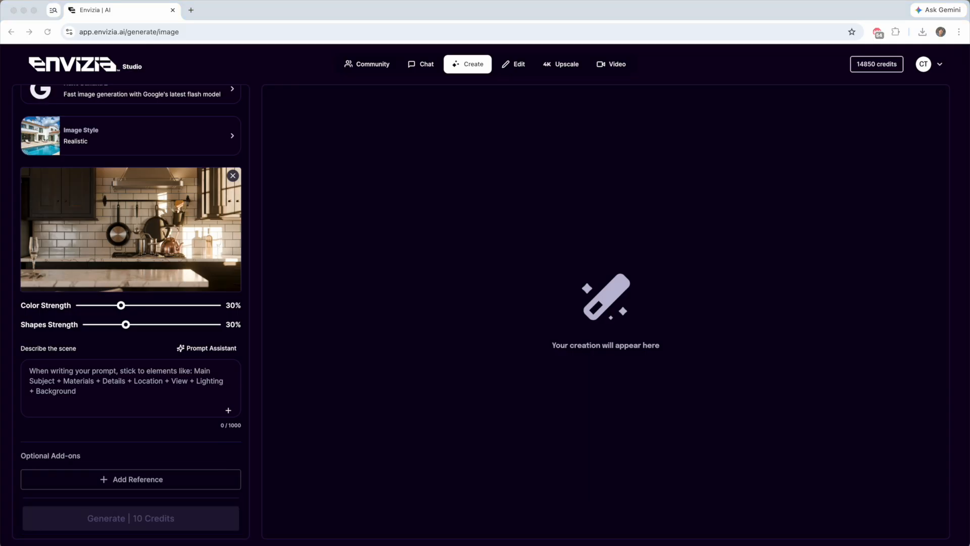
pyautogui.press('space')
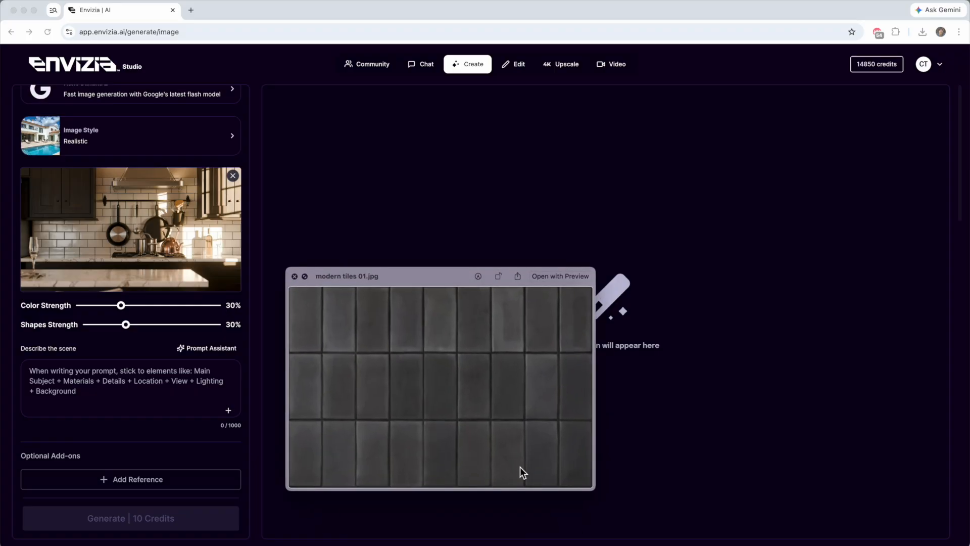
pyautogui.press('space')
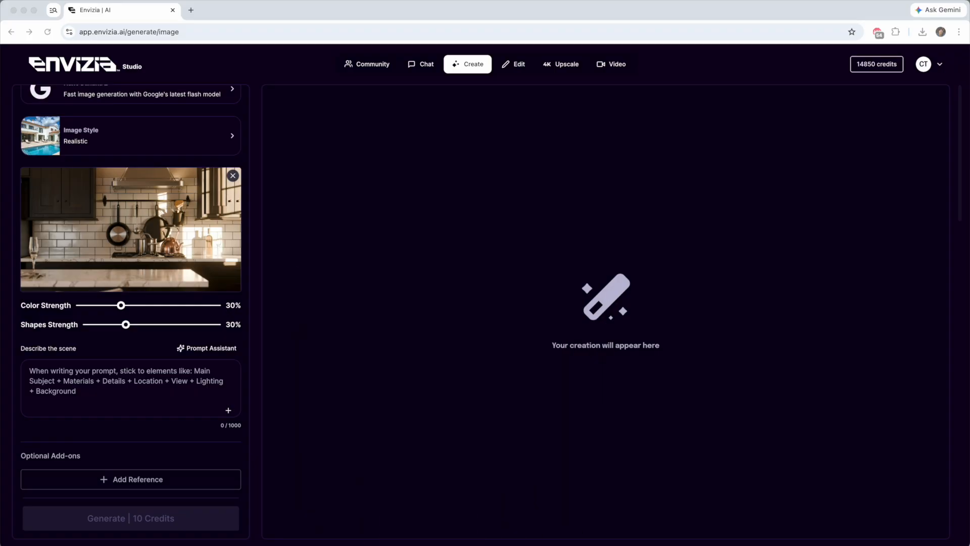
pyautogui.moveTo(508, 545); pyautogui.dragTo(509, 416)
pyautogui.moveTo(466, 441); pyautogui.dragTo(138, 482)
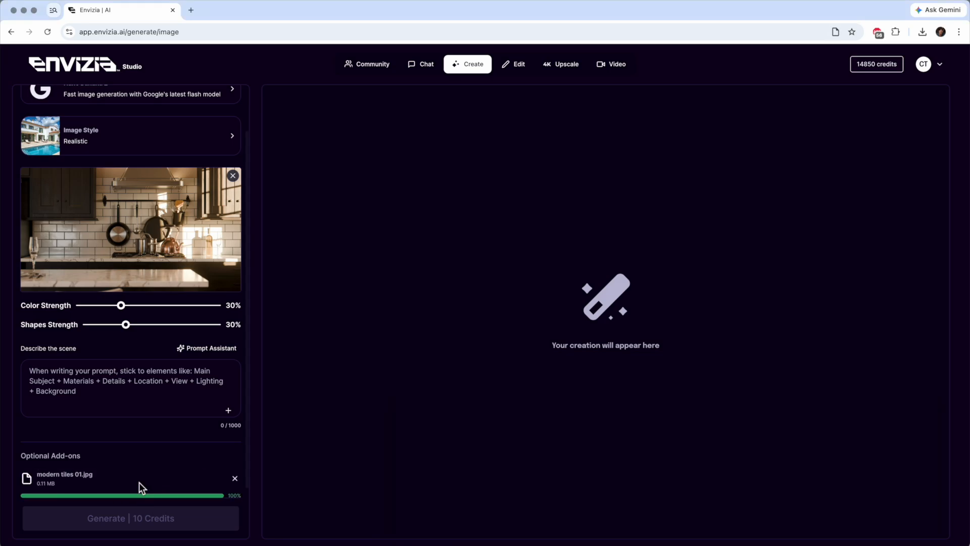
pyautogui.scroll(-4, 139, 482)
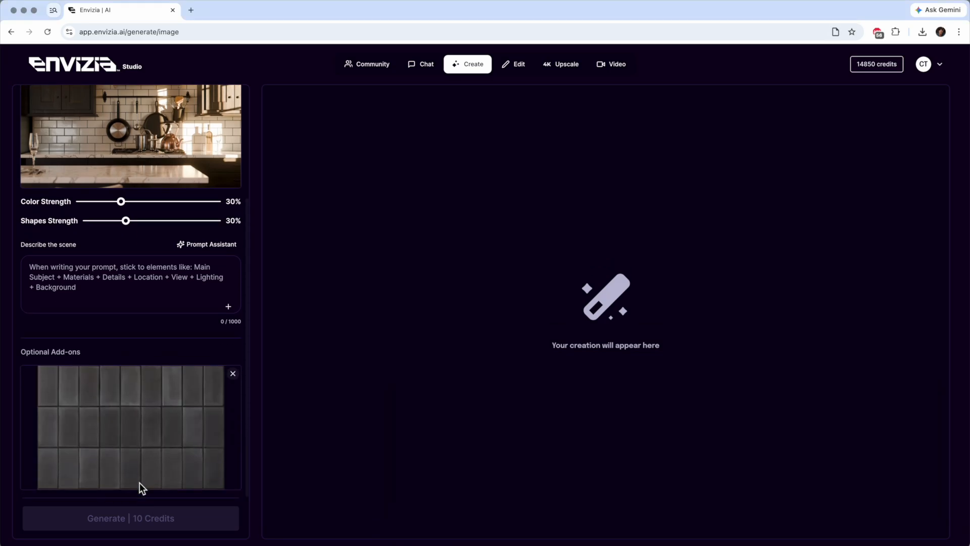
# - Generate a render whose prompt replaces the white kitchen wall tiles with the reference image's vertical tiles, described as a rough type of surface
pyautogui.click(60, 285)
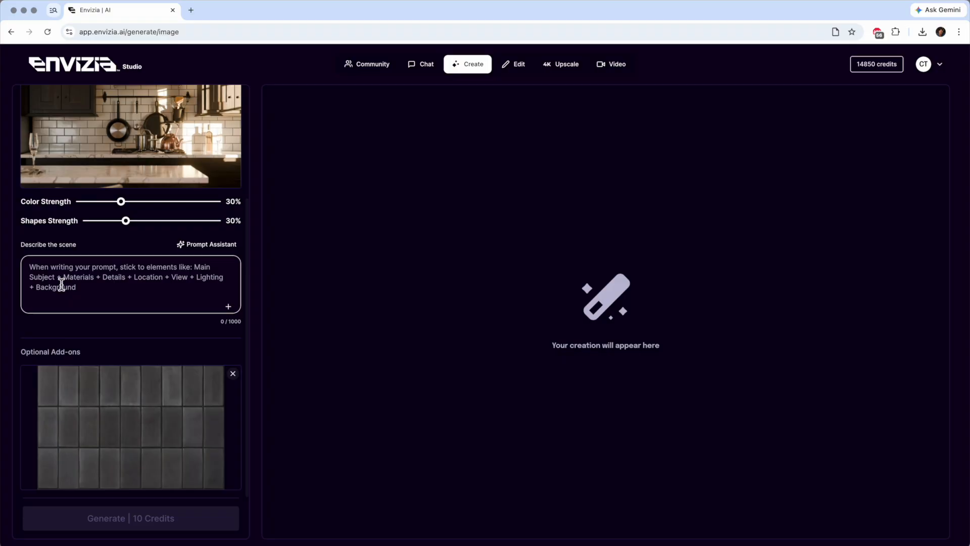
pyautogui.write('Replace the white kitchen wall tiles with the reference image vertical tiles image. The reference image tiles are a rough type of surface.')
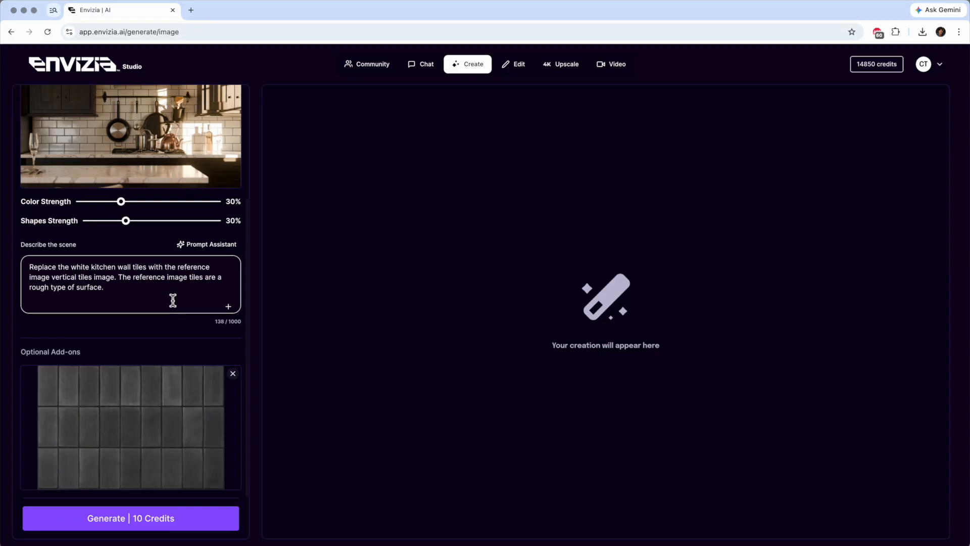
pyautogui.click(162, 518)
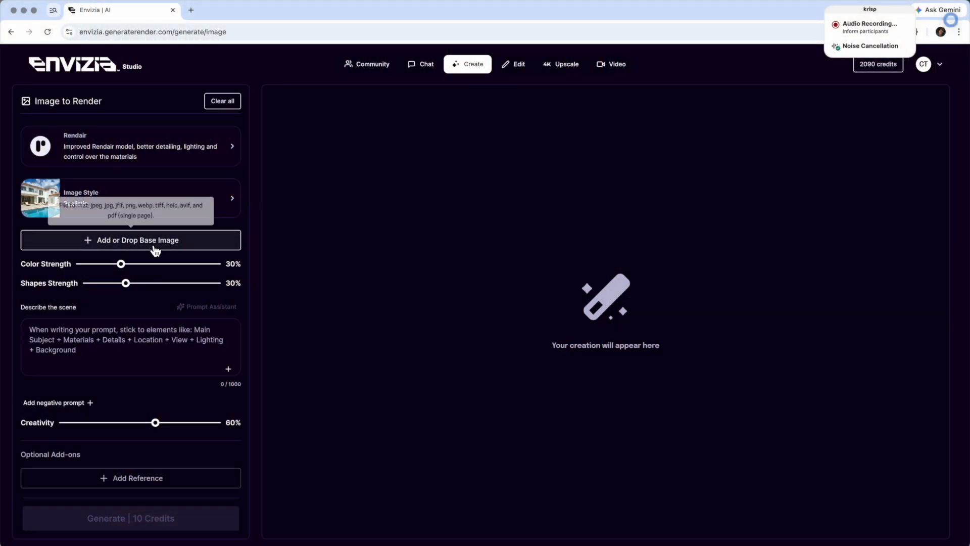
# - Upload the JPEG Ikea Kitchen #2 _ 196 as the base image and select the Nano Banana 2 model
pyautogui.click(137, 243)
pyautogui.click(103, 267)
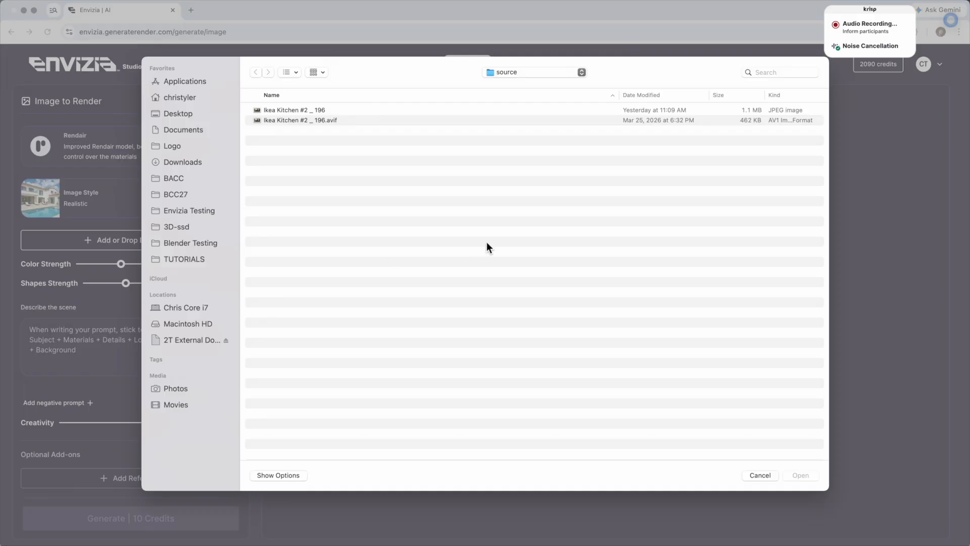
pyautogui.doubleClick(344, 111)
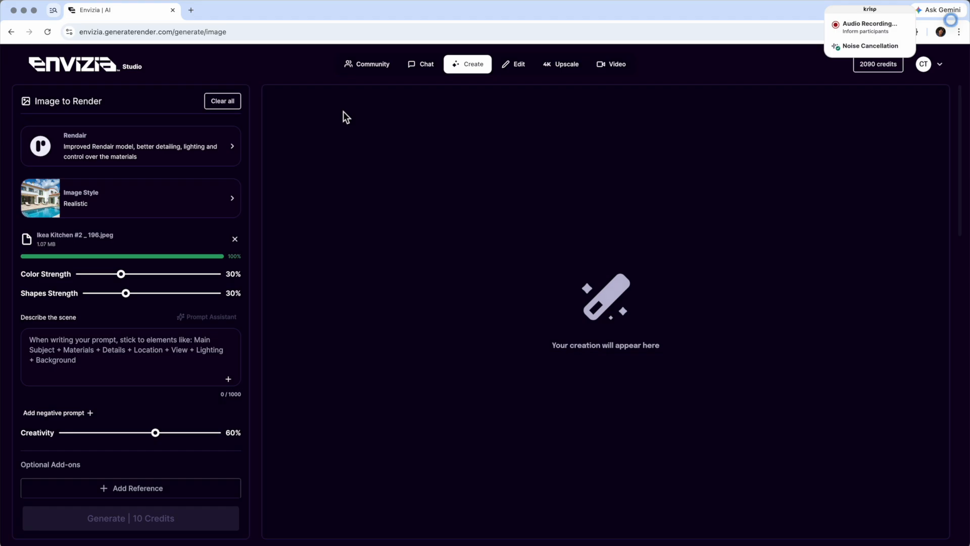
pyautogui.click(158, 145)
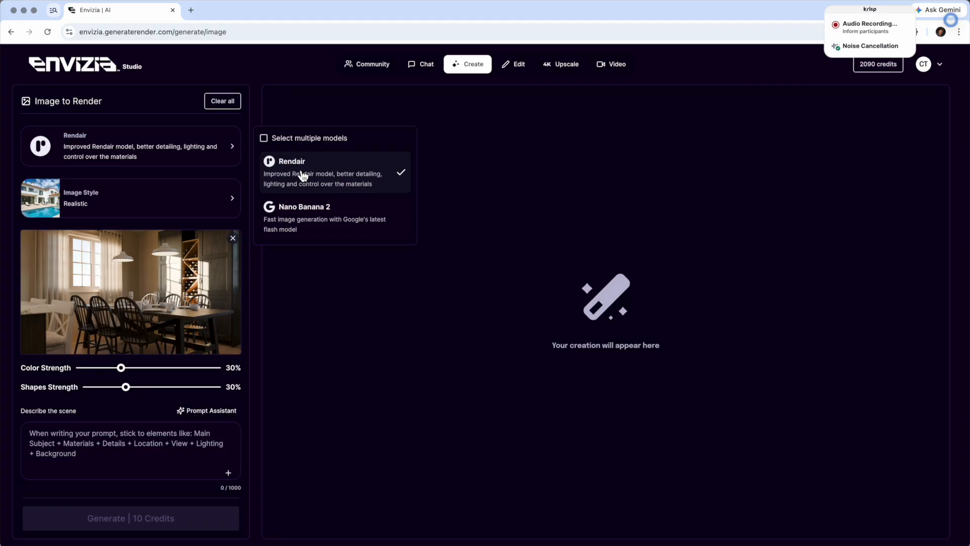
pyautogui.click(319, 213)
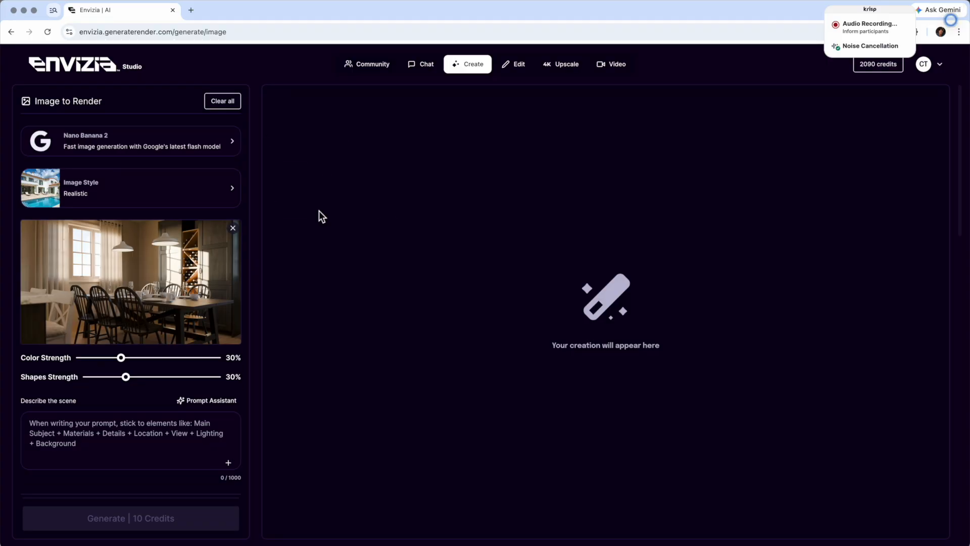
# - Generate a render changing the kitchen table to rough, reclaimed barn wood as a dark, high end, expensive dining table, keeping everything else the same
pyautogui.click(113, 462)
pyautogui.write("Change the kitchen table to a rustic wood, like rough, reclaimed barn wood that's been turned into a dark, high end, expensive dining table. Keep everything else the same in the room.")
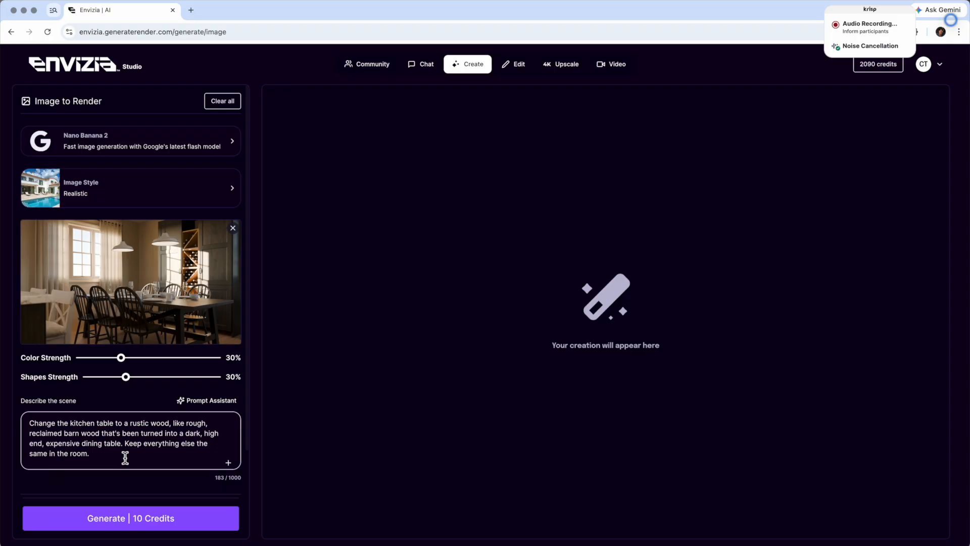
pyautogui.click(155, 520)
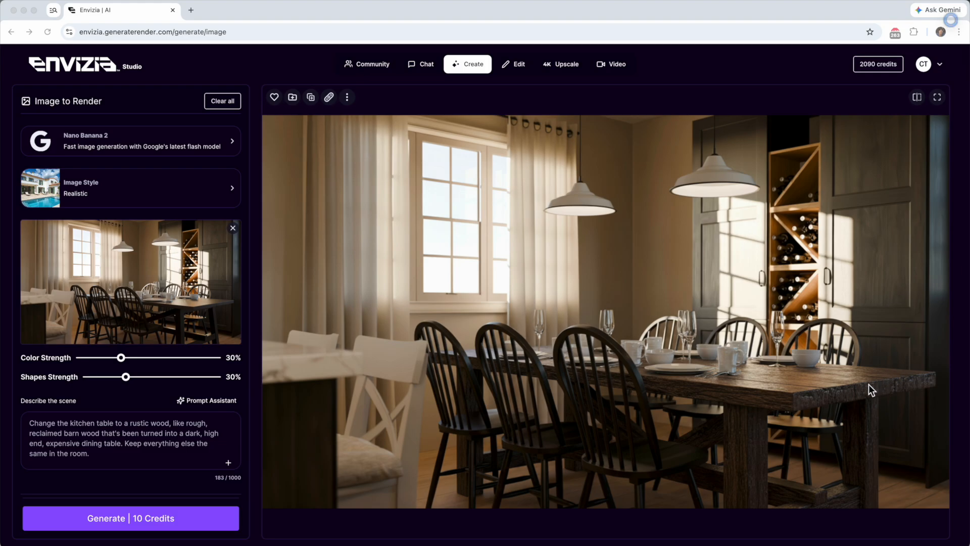
pyautogui.click(92, 511)
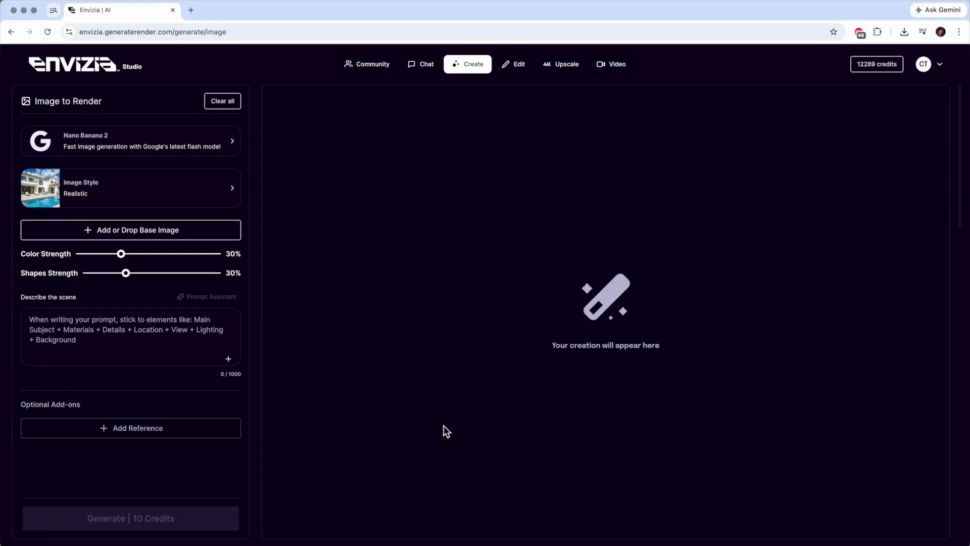
# - Preview the Ikea Kitchen #2 _ 193 image and upload it as the base image
pyautogui.click(178, 230)
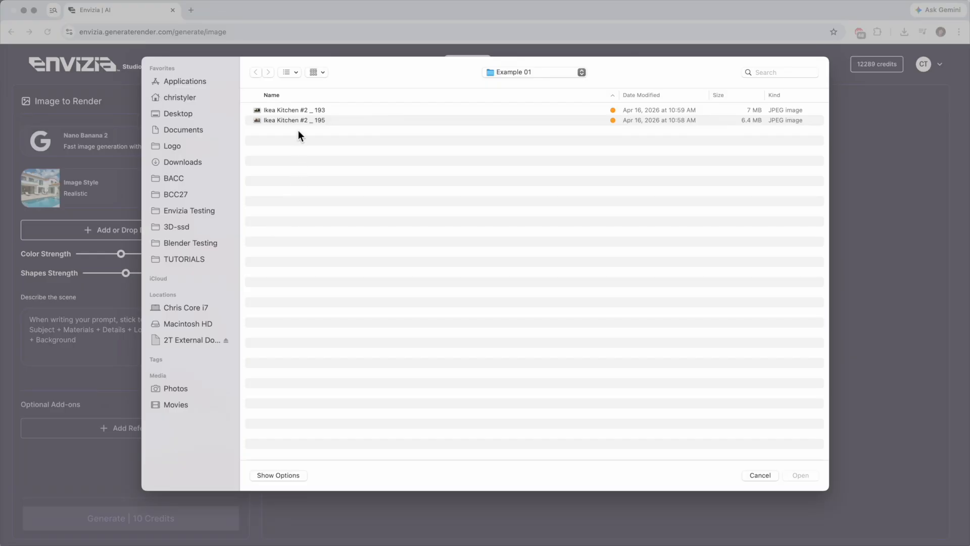
pyautogui.click(297, 113)
pyautogui.press('space')
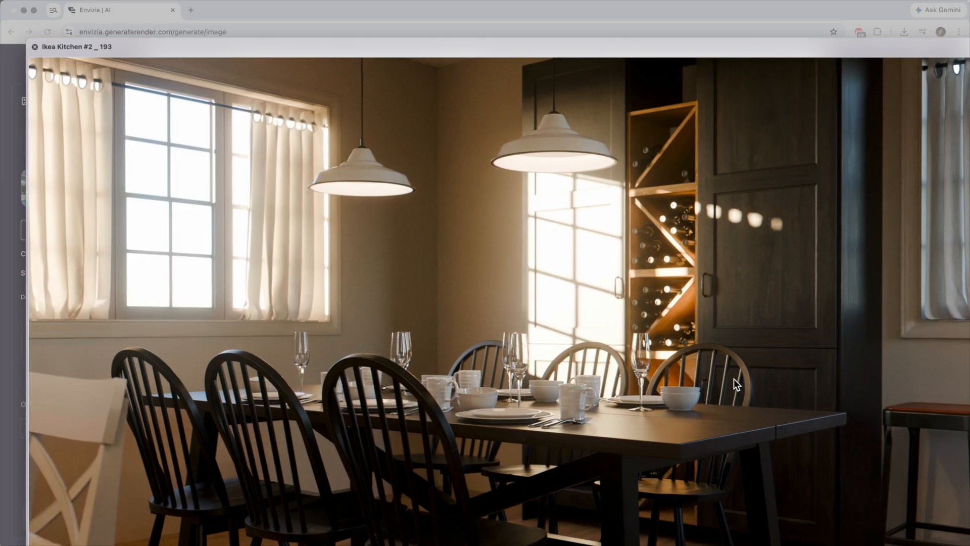
pyautogui.press('space')
pyautogui.press('Return')
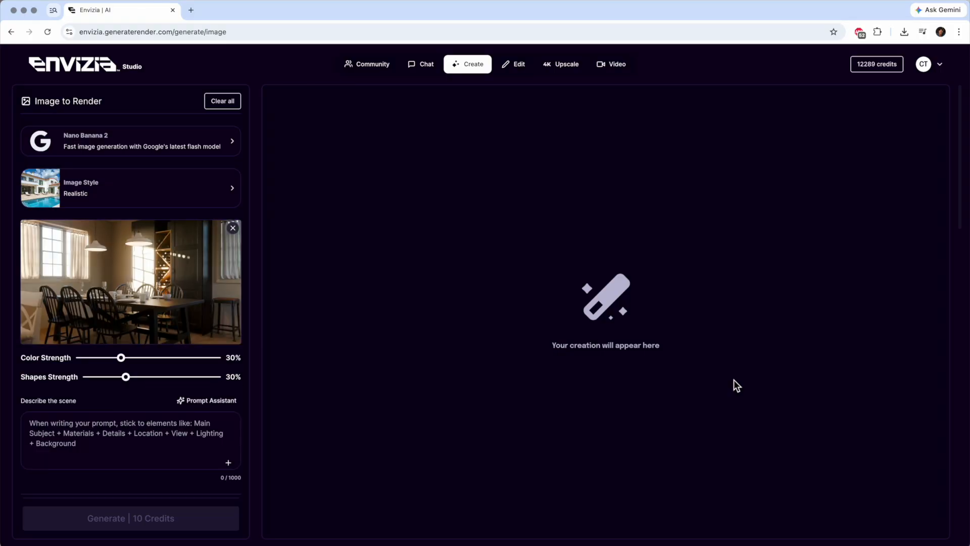
# - Generate a render improving the dinner setting, adding a central flower arrangement, a glass pitcher of water and a white table cloth slightly overhanging the edge
pyautogui.click(128, 433)
pyautogui.write("I want to improve the look of the dinner setting, the plates and glasses on the table. Add a lovely flower arrangement in the middle of the table, and a glass pitcher of water. Add a white table cloth to the table that's slightly hanging over the edge of the table.")
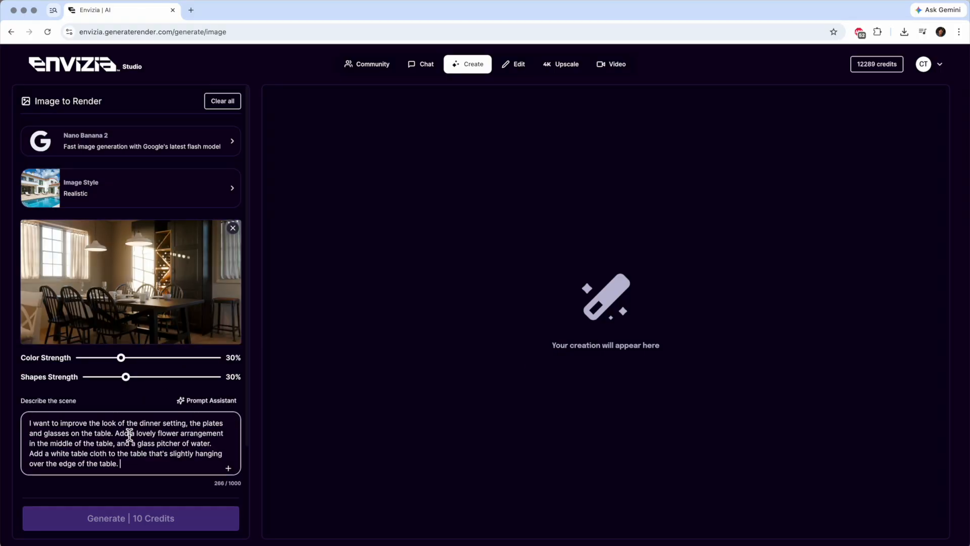
pyautogui.scroll(-1, 134, 441)
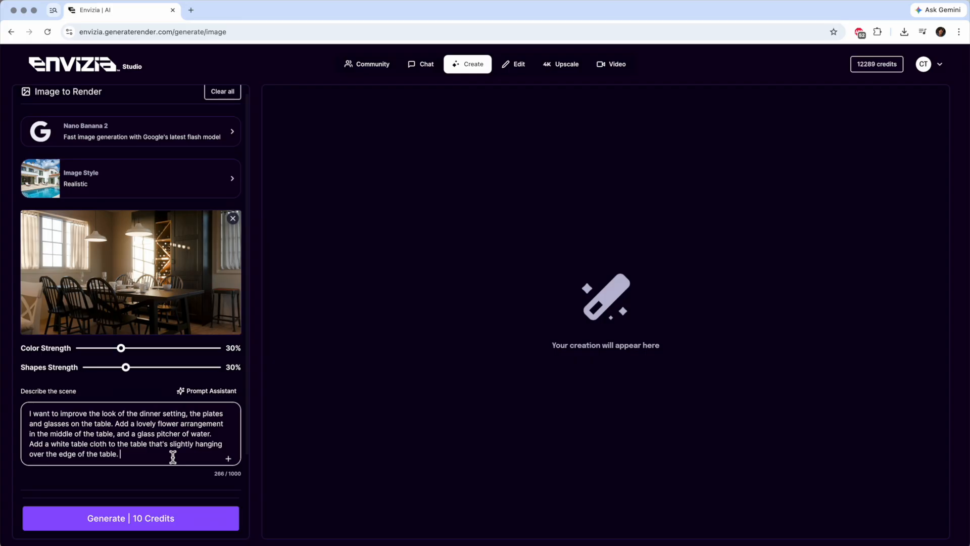
pyautogui.click(175, 520)
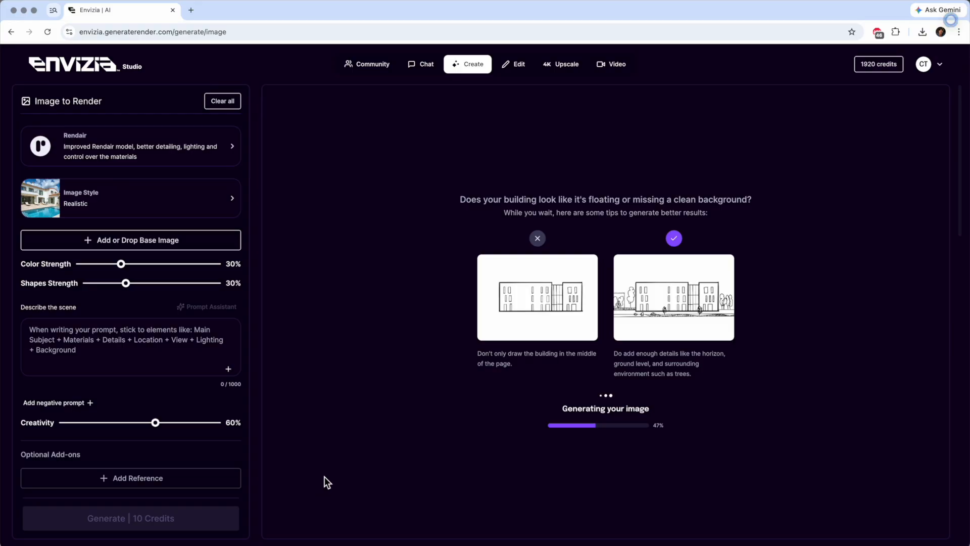
# - Upload the kitchen window image as base and generate a Nano Banana 2 render of a proud woman with folded arms in front of the sink
pyautogui.click(162, 238)
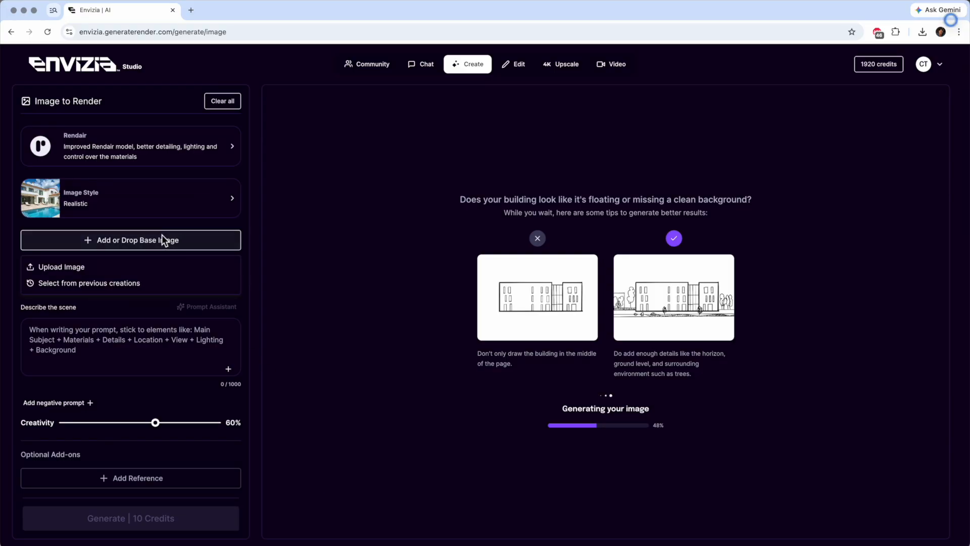
pyautogui.click(102, 268)
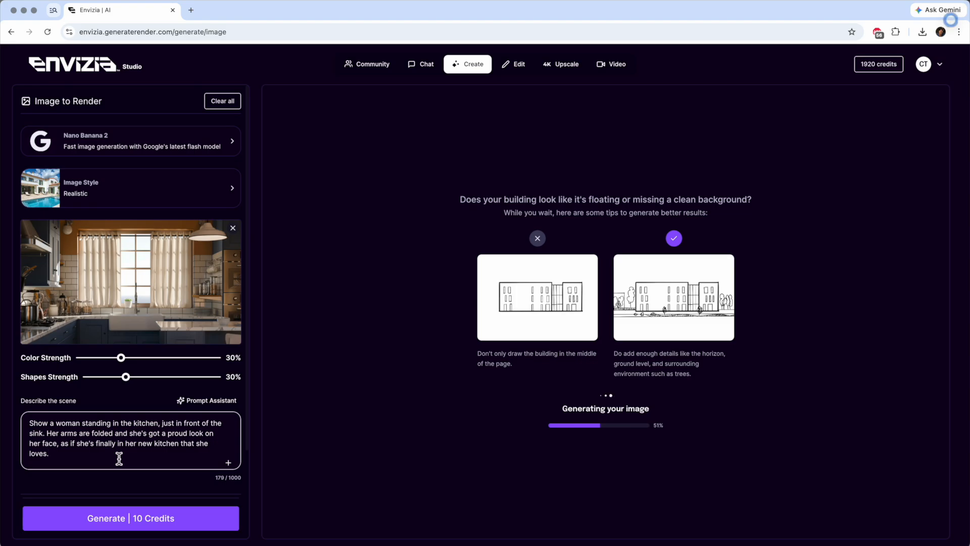
pyautogui.click(168, 522)
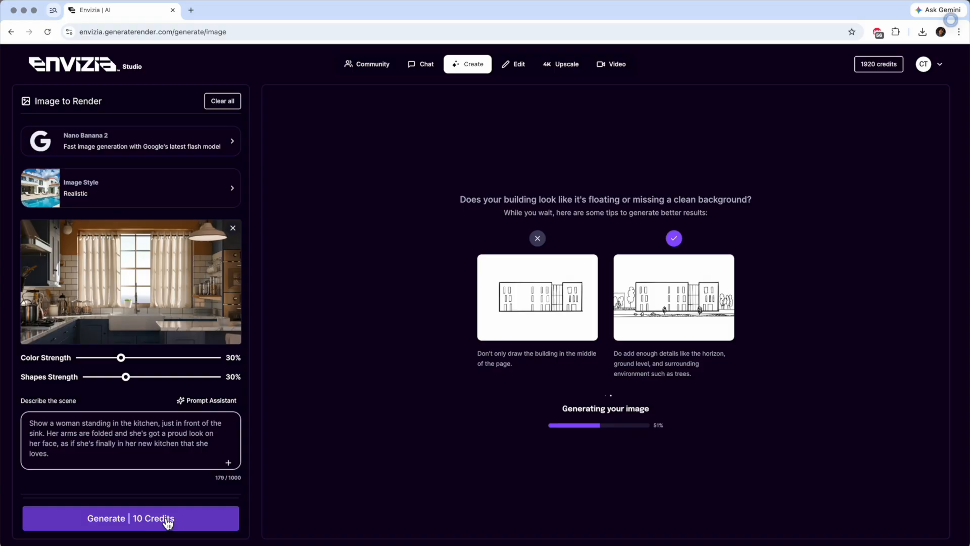
pyautogui.click(167, 522)
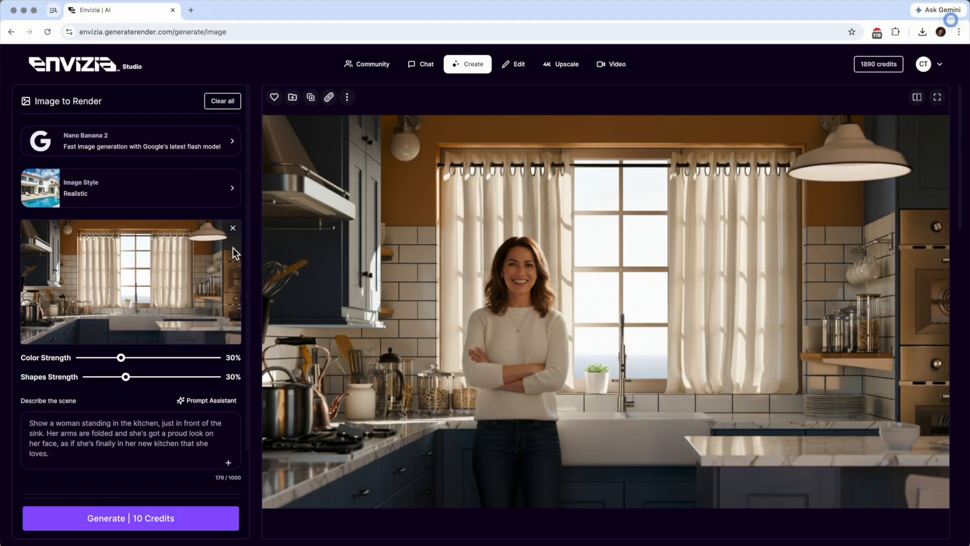
# - Replace the base image with the living room photo of the light sofa and round coffee tables
pyautogui.click(237, 236)
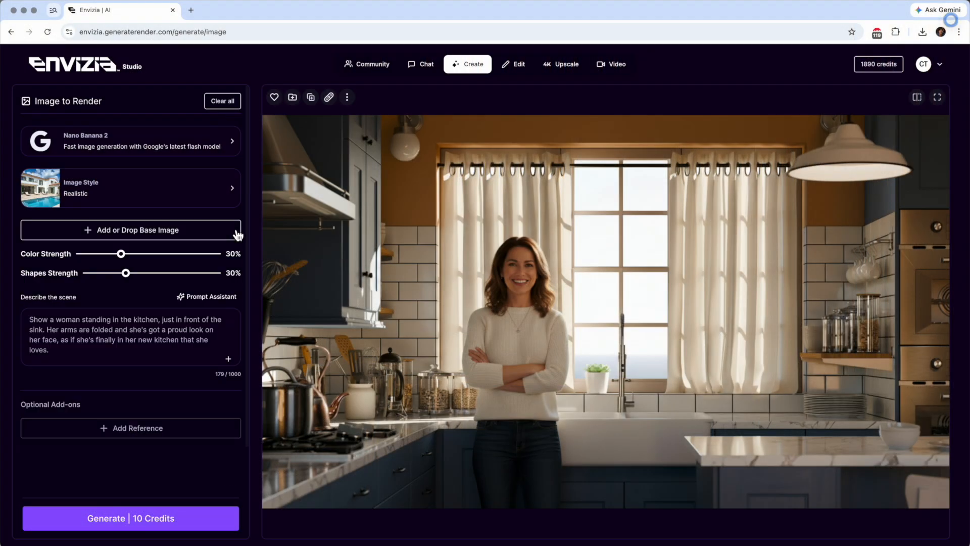
pyautogui.click(111, 235)
pyautogui.click(82, 258)
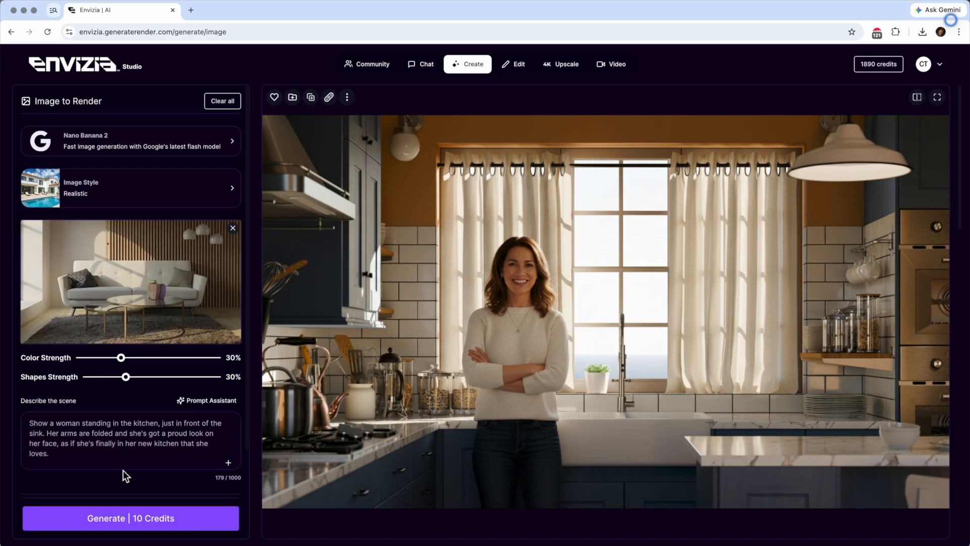
# - Generate a realistic render adding a relaxed young man in casual office clothing and brown vest reading on the couch, preserving sunlight, shadows and materials
pyautogui.click(114, 439)
pyautogui.hotkey('ctrl', 'a')
pyautogui.write('Add a young man sitting on the couch in casual office clothing including a brown vest. He is relaxed and reading a book. The scene is realistic, matching the existing living room setting with sunlight, shadows, and materials preserved.')
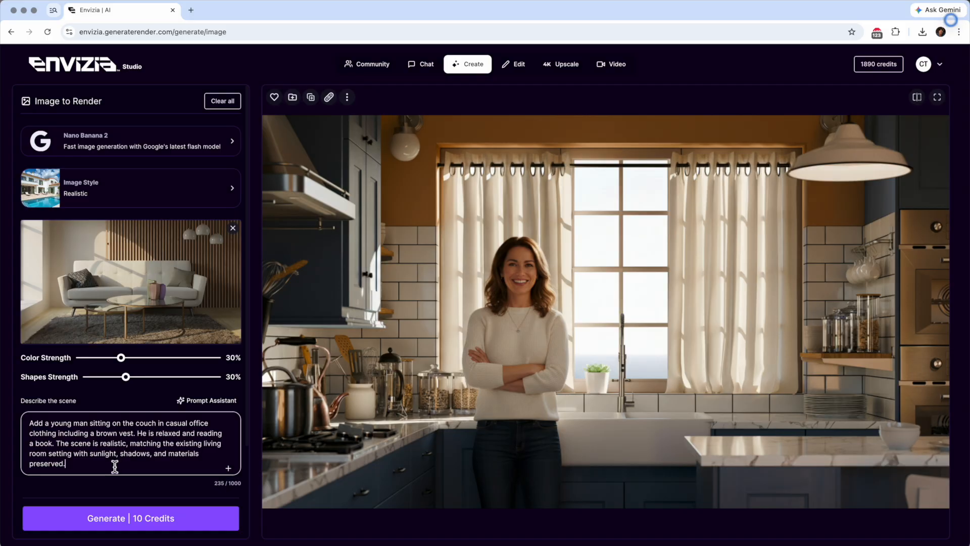
pyautogui.click(170, 520)
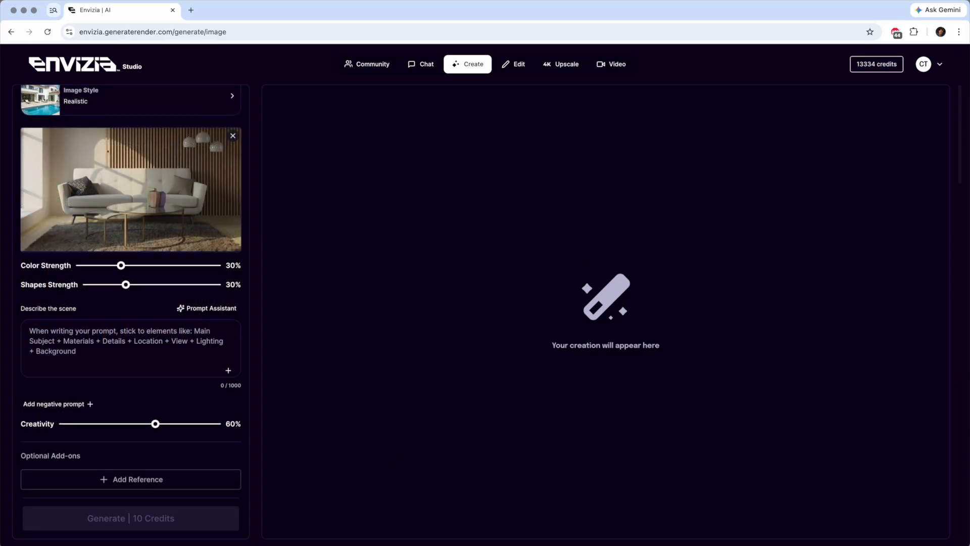
# - Preview the AI man standing image and add AI man standing 16x9.jpg as the reference image for the living room
pyautogui.press('space')
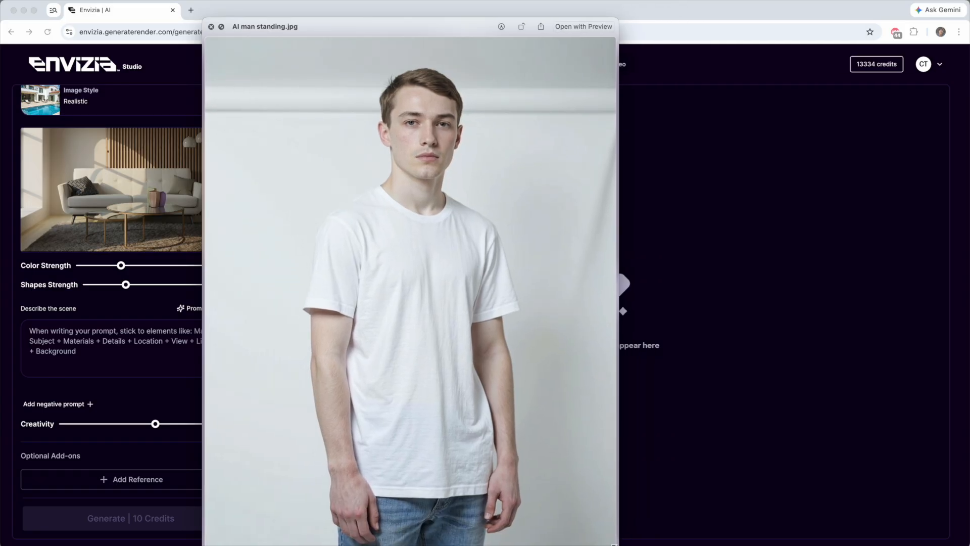
pyautogui.press('space')
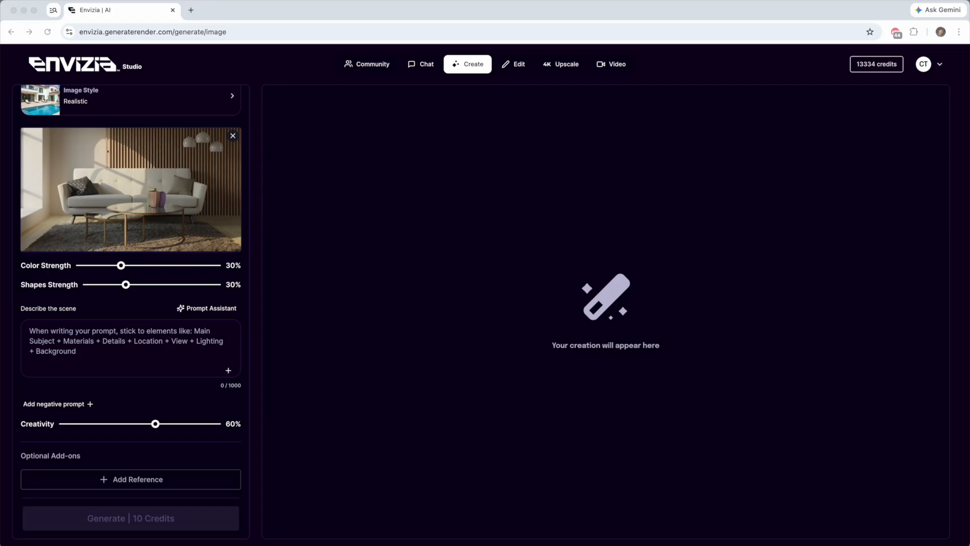
pyautogui.moveTo(192, 505); pyautogui.dragTo(175, 484)
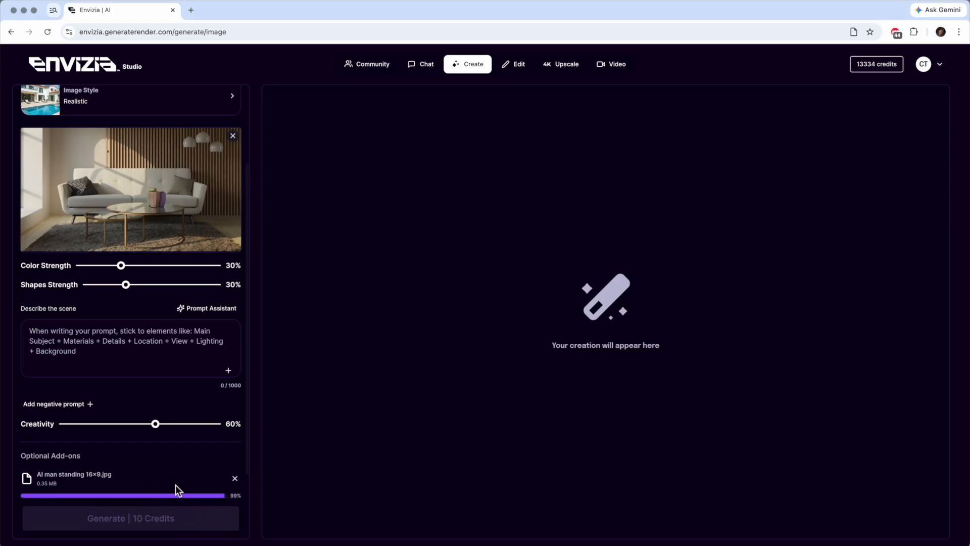
pyautogui.scroll(-3, 181, 447)
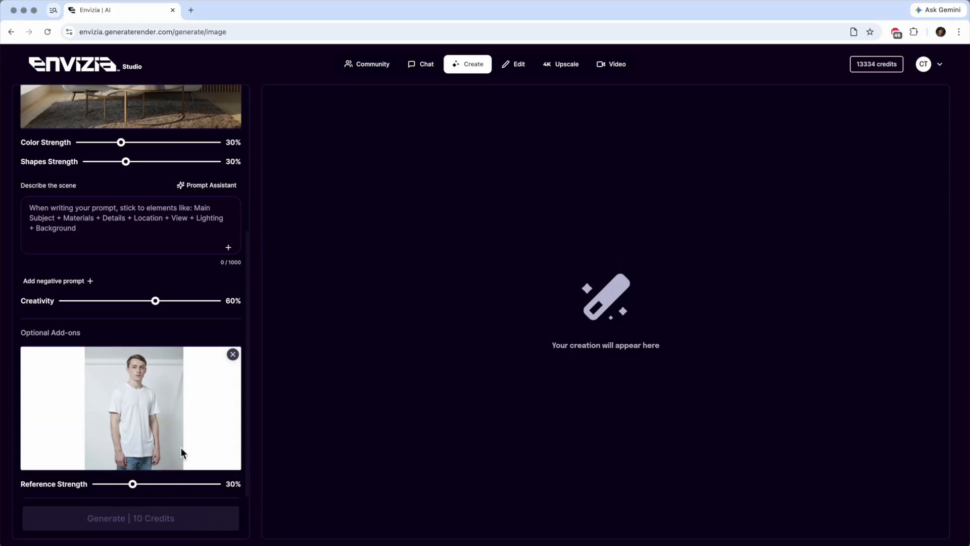
# - Generate a Nano Banana 2 render placing the reference person on the couch, relaxed and reading a book, with sunlight, shadows and materials preserved
pyautogui.click(135, 218)
pyautogui.write("Add the person in the reference image so he's sitting on the couch. He is relaxed and reading a book. The scene is realistic, matching the existing living room setting with sunlight, shadows, and materials preserved.")
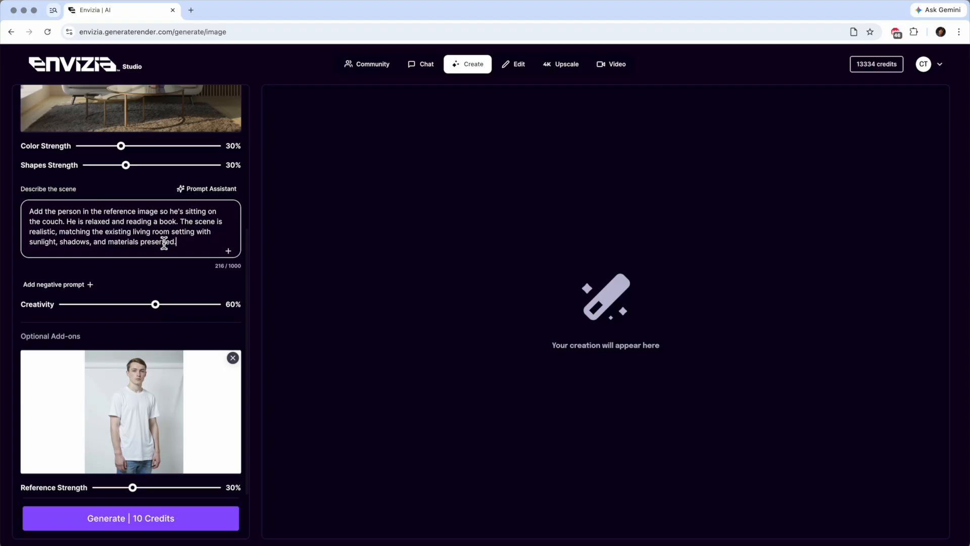
pyautogui.scroll(3, 163, 244)
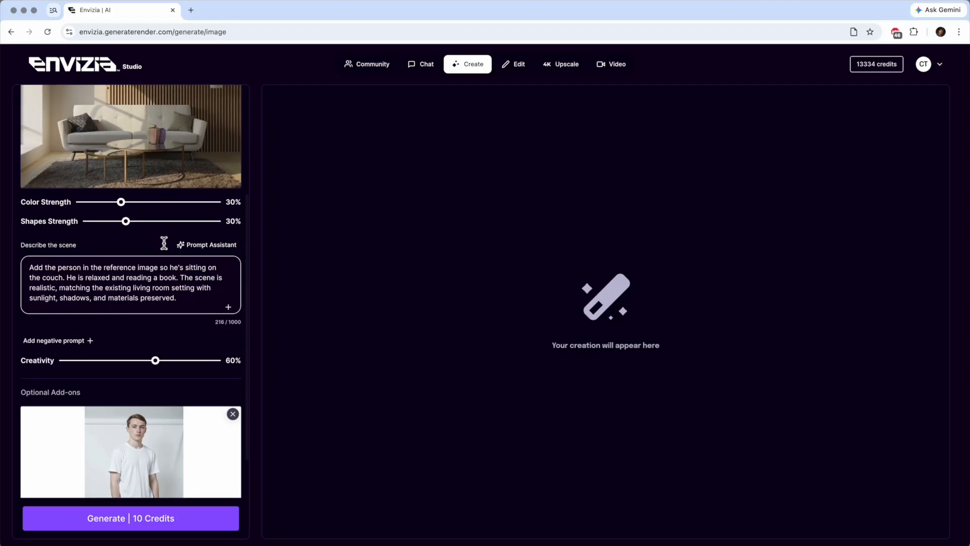
pyautogui.scroll(3, 124, 136)
pyautogui.click(124, 154)
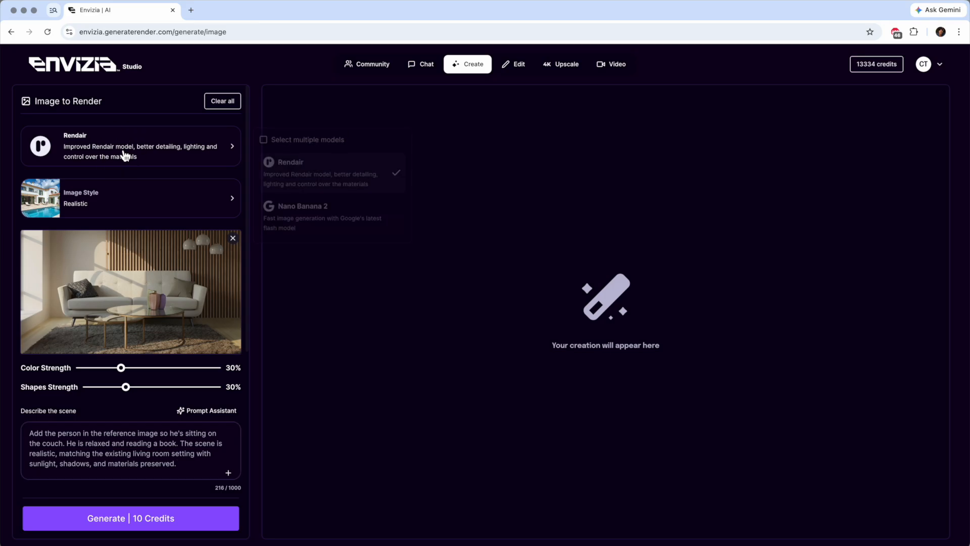
pyautogui.click(292, 216)
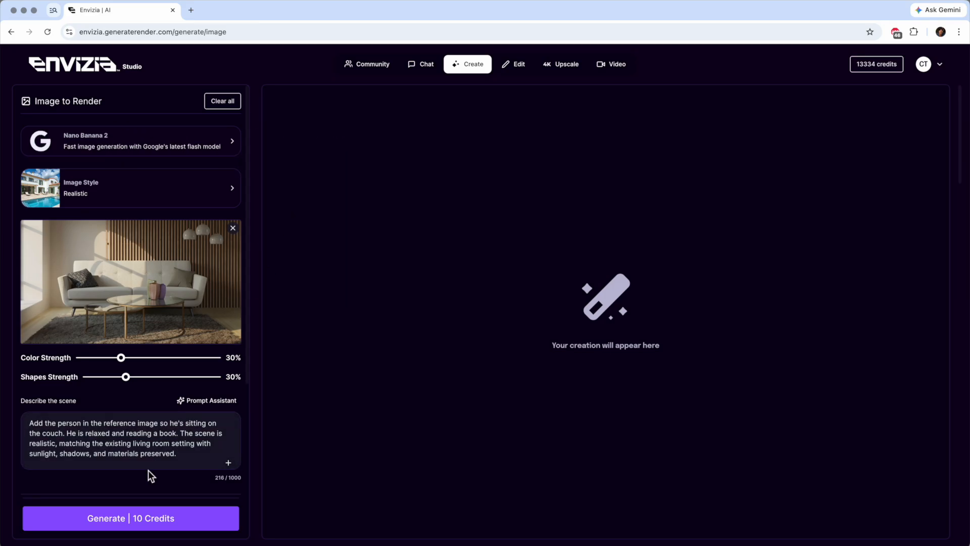
pyautogui.click(135, 519)
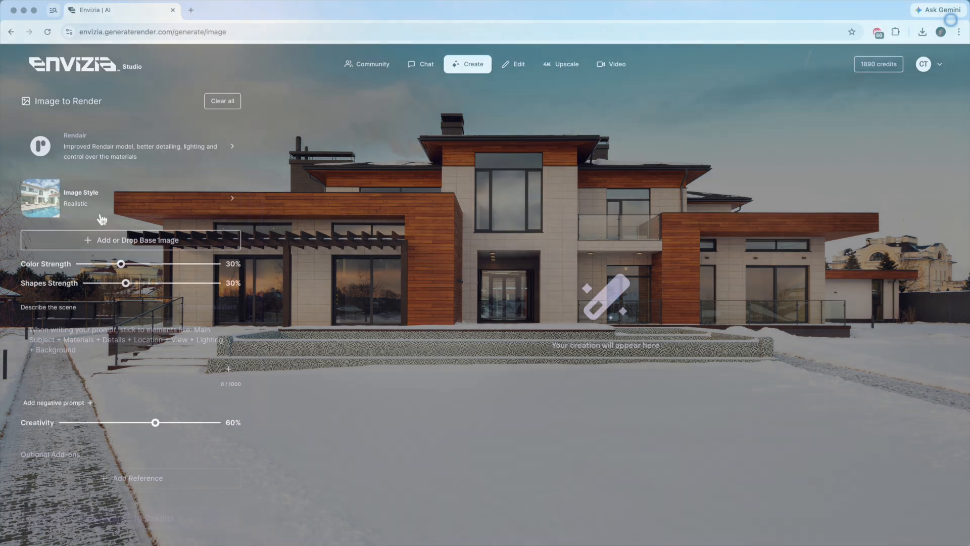
# - Upload the snowy modern house photo as base and generate a summer version with green front yard, surrounding trees and strong 3pm sun
pyautogui.click(107, 238)
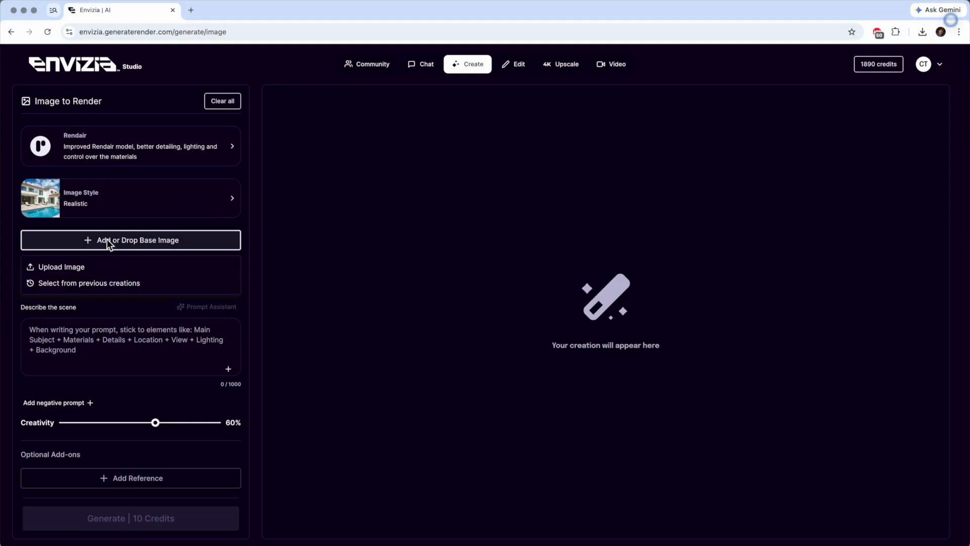
pyautogui.click(61, 266)
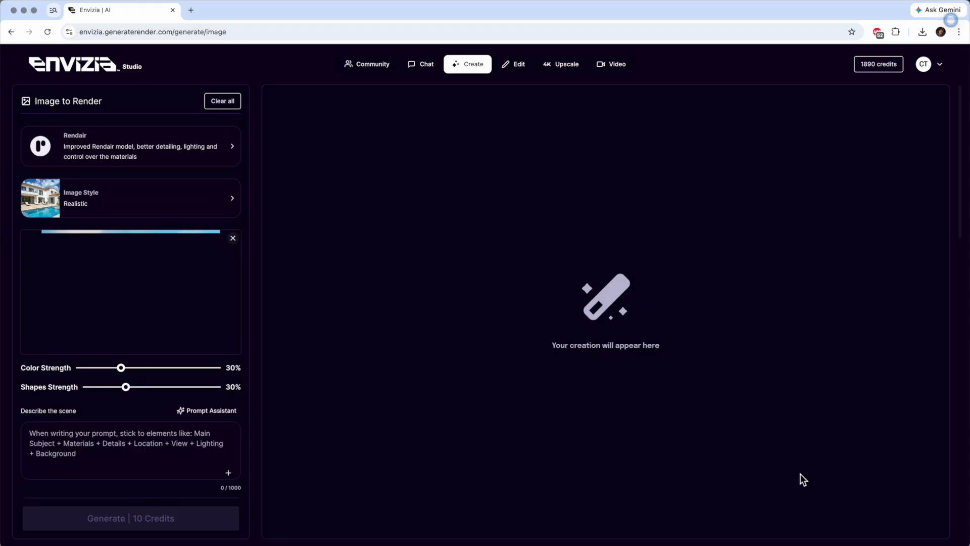
pyautogui.click(117, 451)
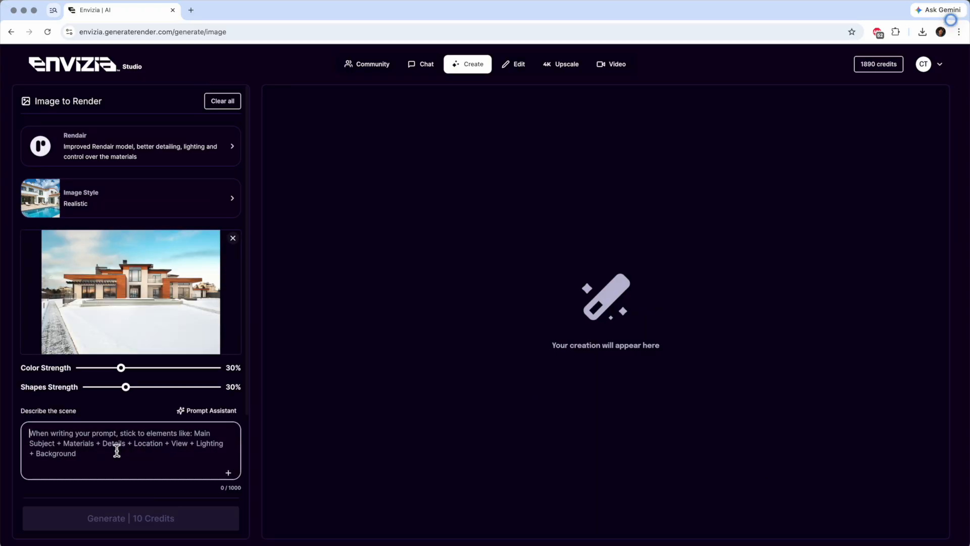
pyautogui.write('A modern house during the summer. Green grass on the front yard, trees surrounding the house, strong summer sun at 3pm.')
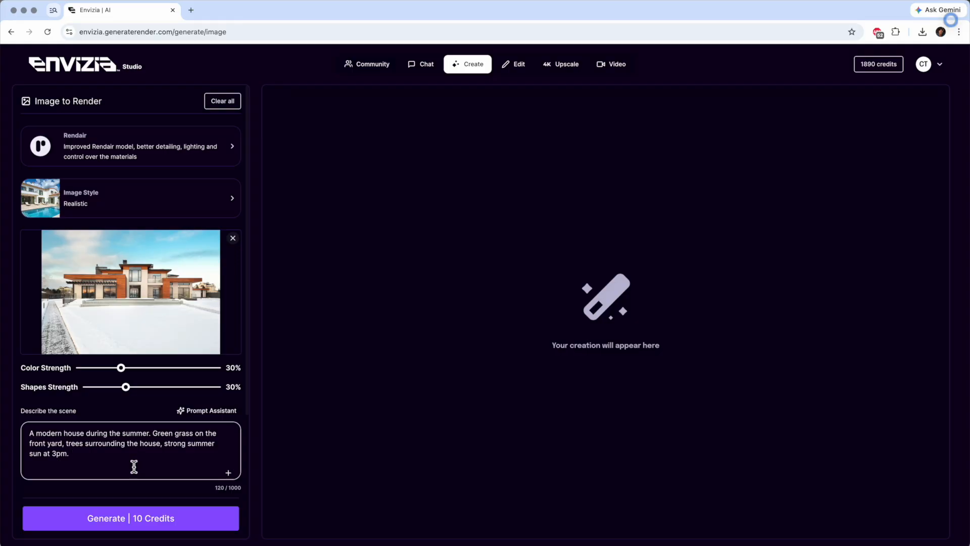
pyautogui.click(142, 518)
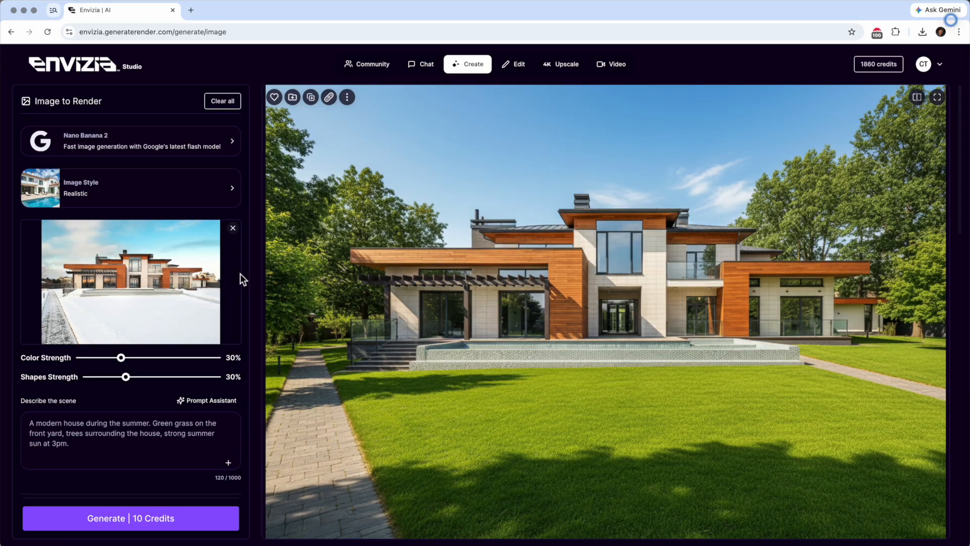
# - Replace the base image with the newest summer house render from the previous creations
pyautogui.click(233, 229)
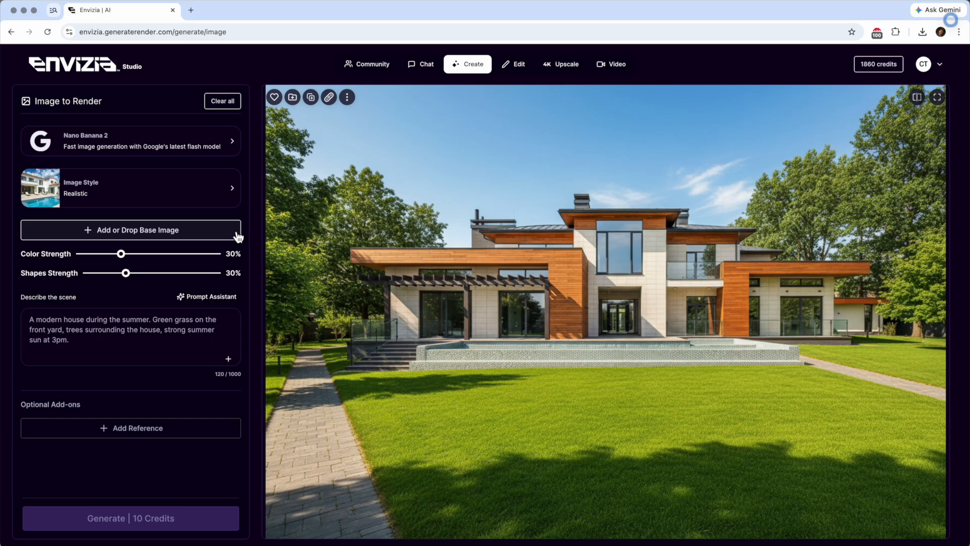
pyautogui.click(156, 238)
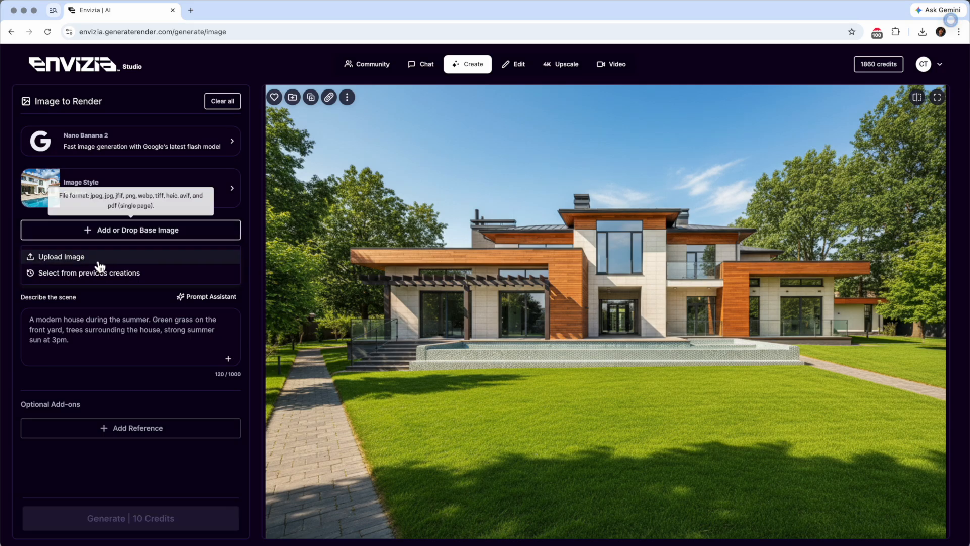
pyautogui.click(89, 276)
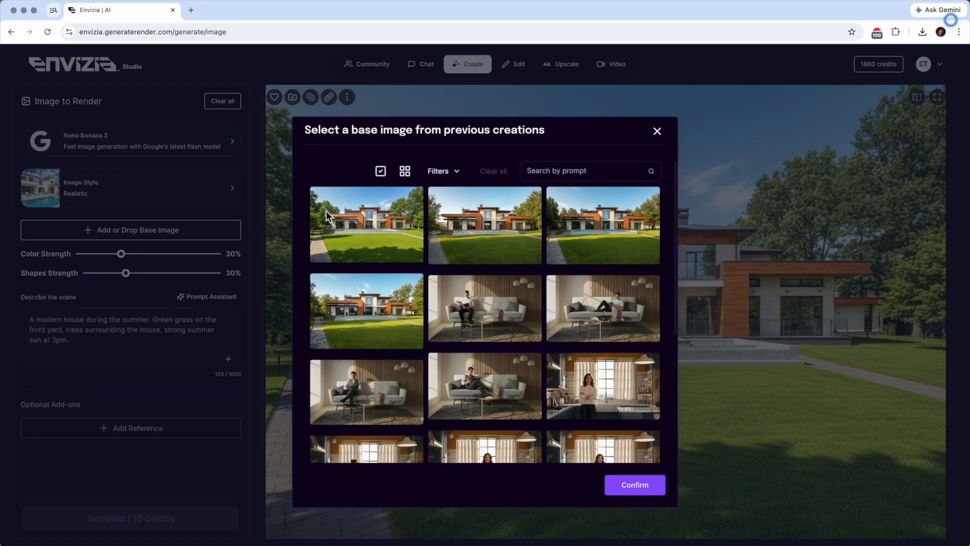
pyautogui.click(331, 217)
pyautogui.click(636, 484)
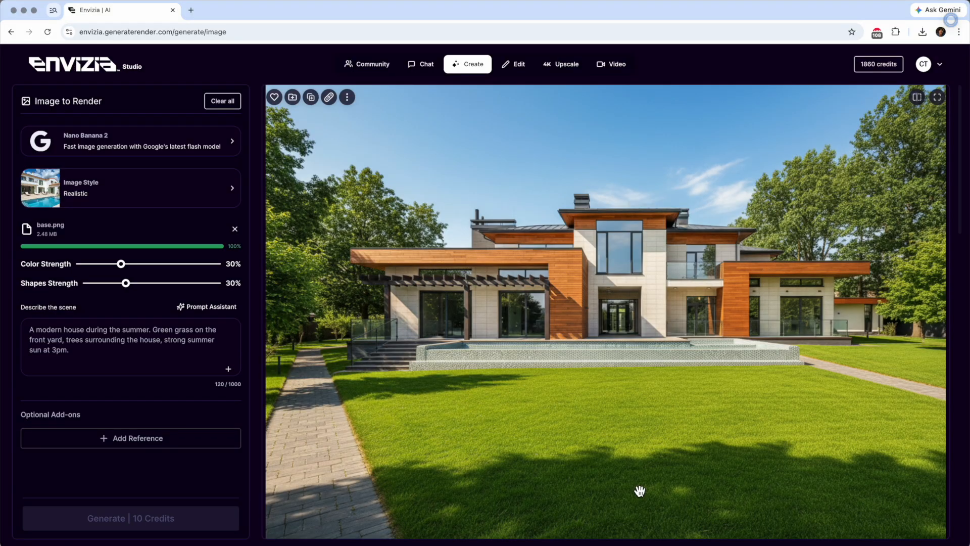
# - Generate a tight close-up from an asymmetric, oblique front-left perspective, focusing on the corner detail and avoiding centered or symmetrical views
pyautogui.tripleClick(151, 442)
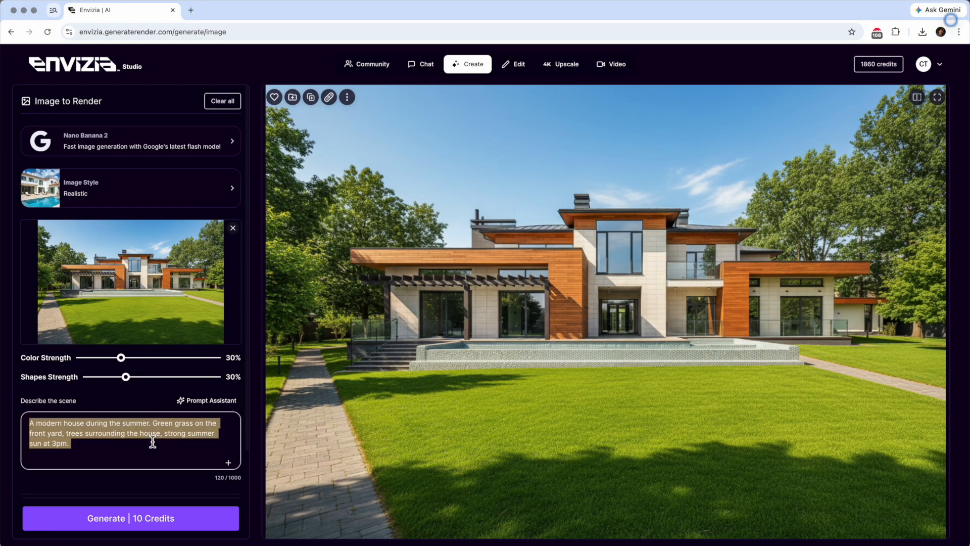
pyautogui.write('A tight close-up from an asymmetric, oblique front-left perspective. The architectural lines angle sharply across the frame. Focus on the corner detail, avoiding any centered or symmetrical views.')
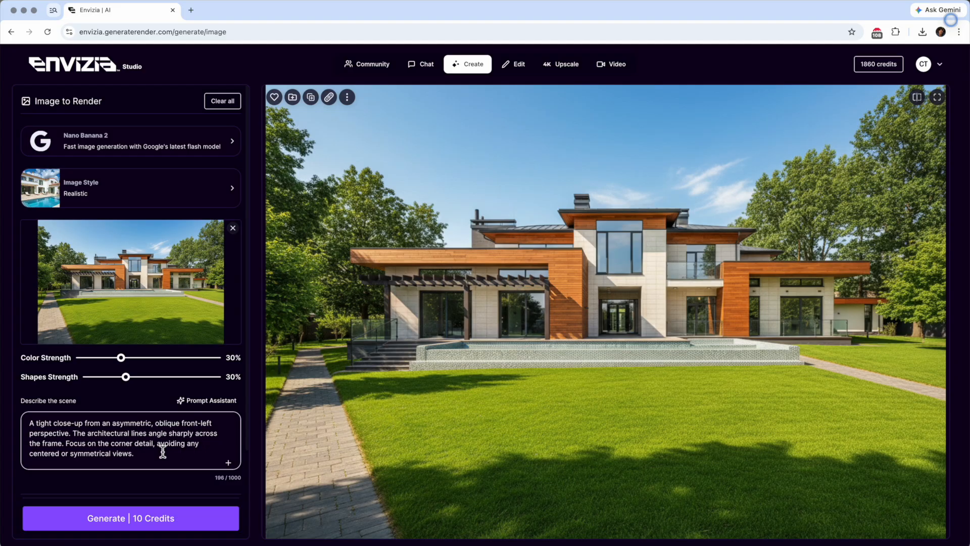
pyautogui.click(177, 520)
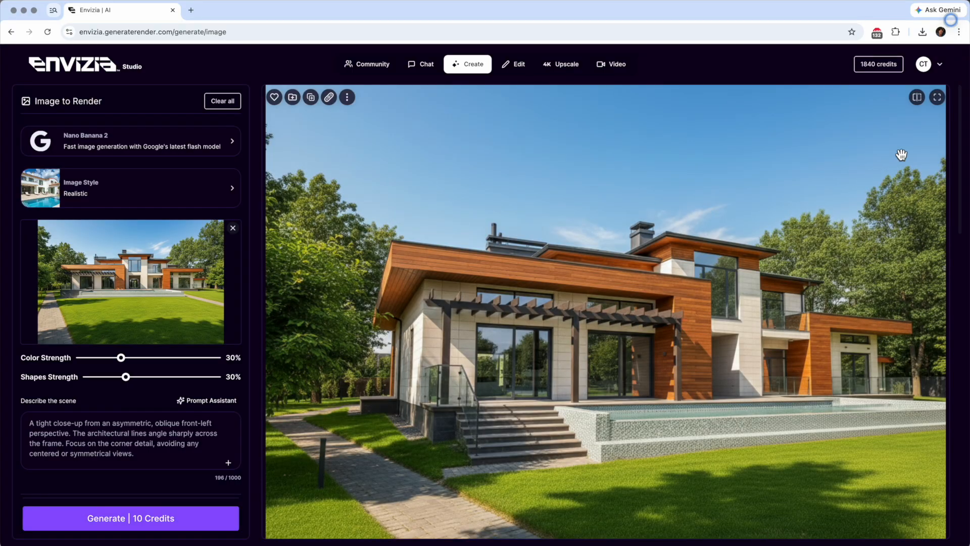
# - Compare the front-left house render with its base image in the before/after view
pyautogui.click(921, 104)
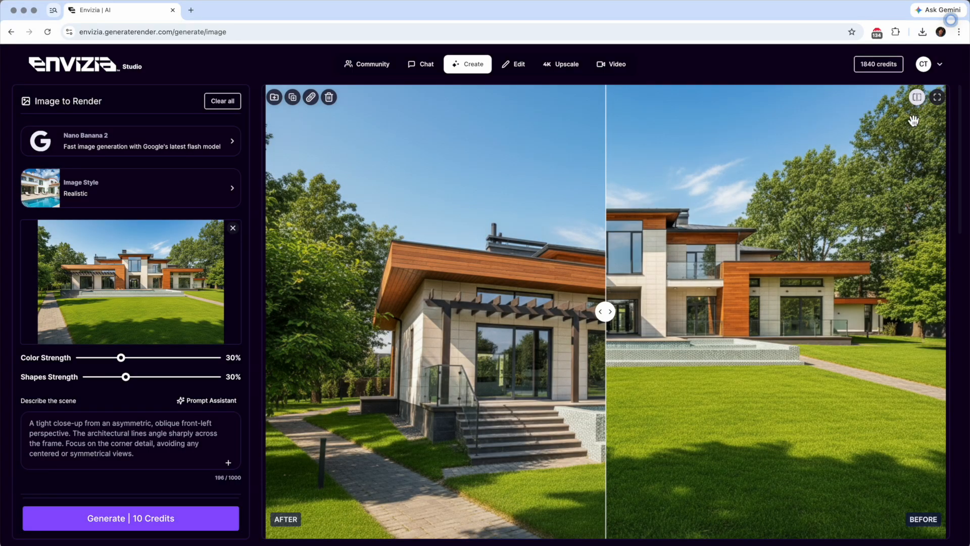
pyautogui.moveTo(607, 318); pyautogui.dragTo(871, 311)
pyautogui.click(927, 100)
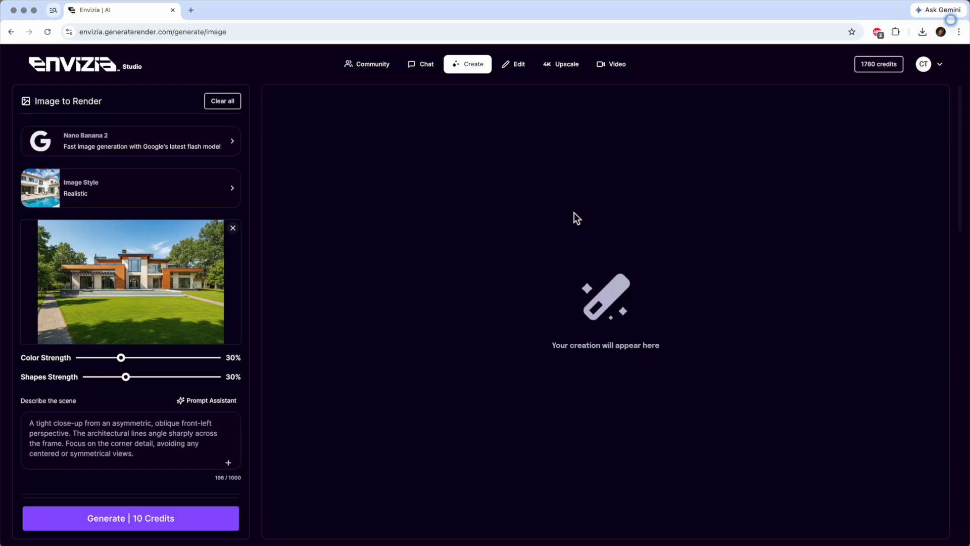
# - Open Image to Video, upload the angled summer house render with pink flowers and make it the end frame
pyautogui.click(624, 64)
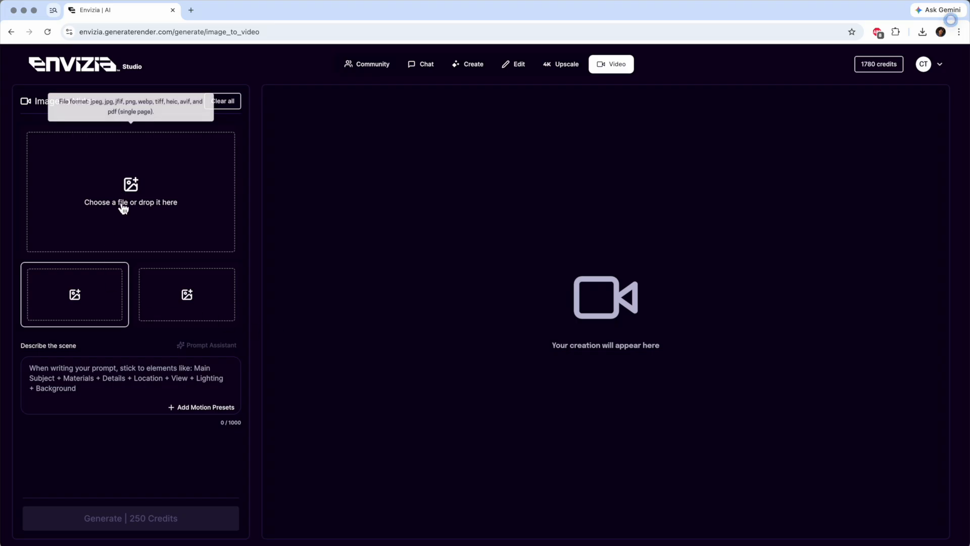
pyautogui.click(77, 295)
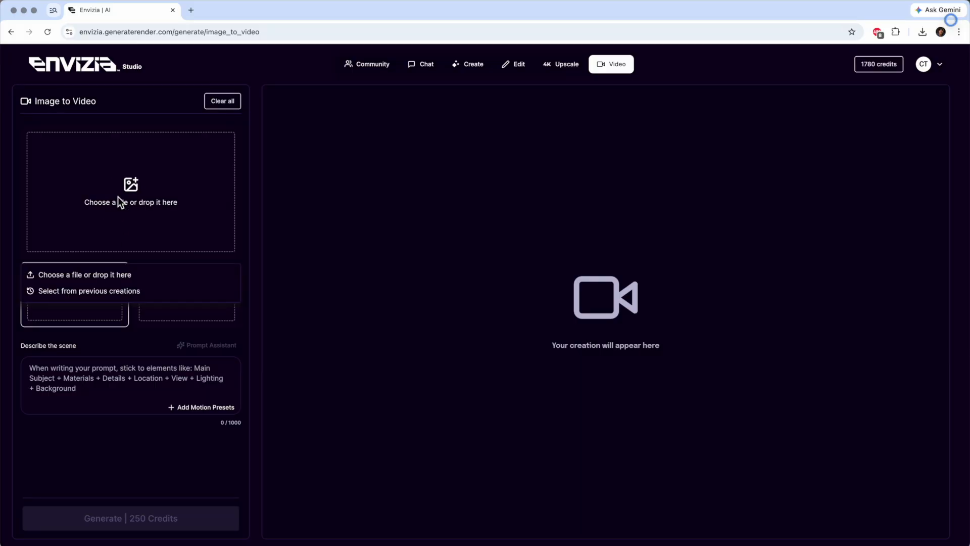
pyautogui.click(70, 279)
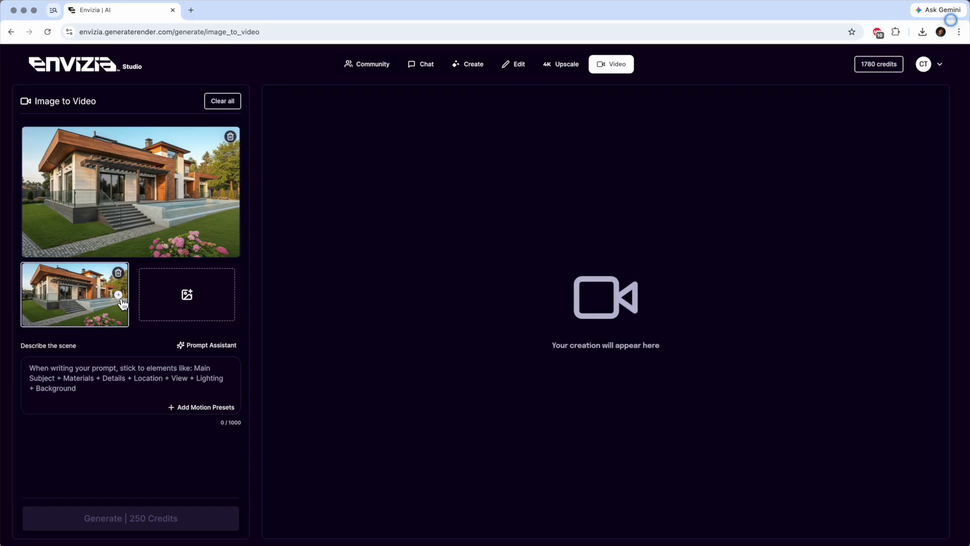
pyautogui.click(119, 297)
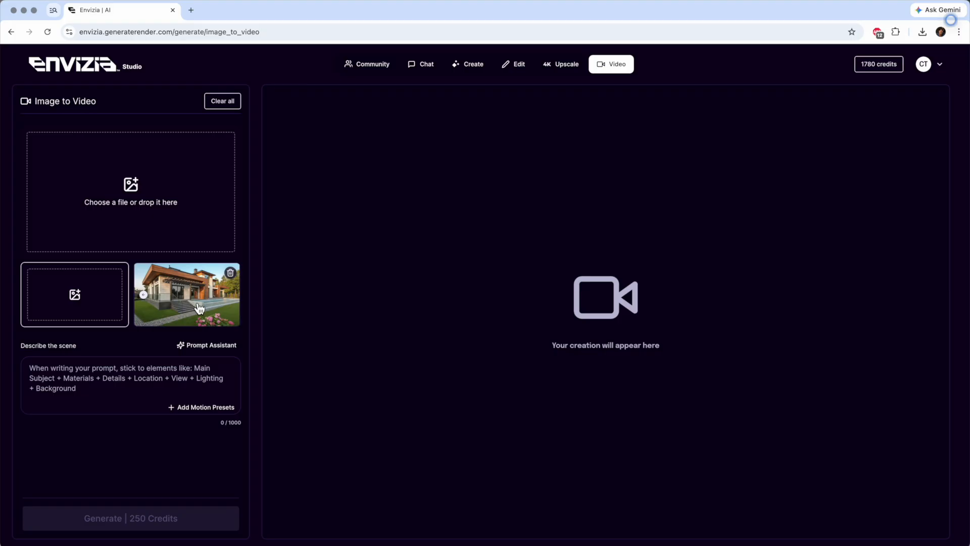
# - Upload the snowy house photo as the start frame and describe slow even movement changing from winter to spring with bright green grasses and trees
pyautogui.click(88, 293)
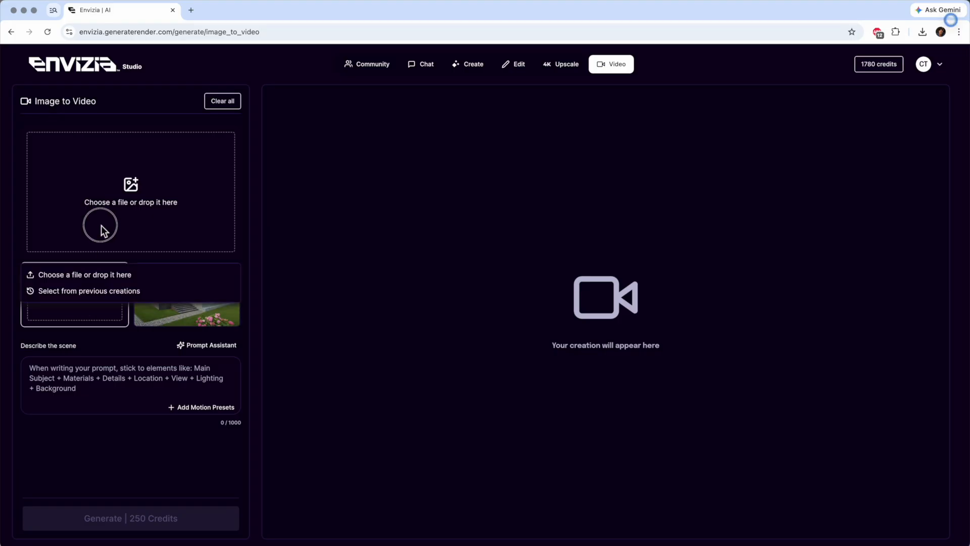
pyautogui.click(85, 274)
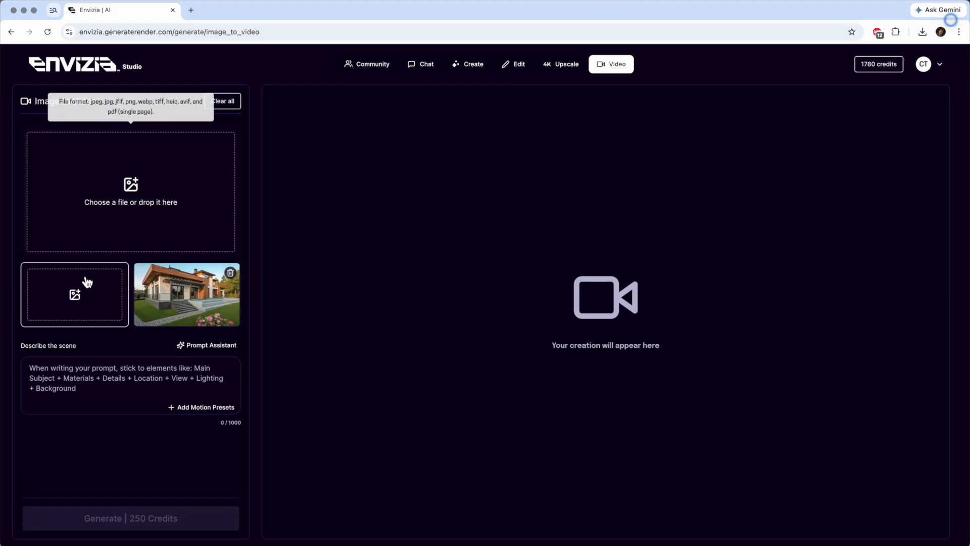
pyautogui.doubleClick(585, 120)
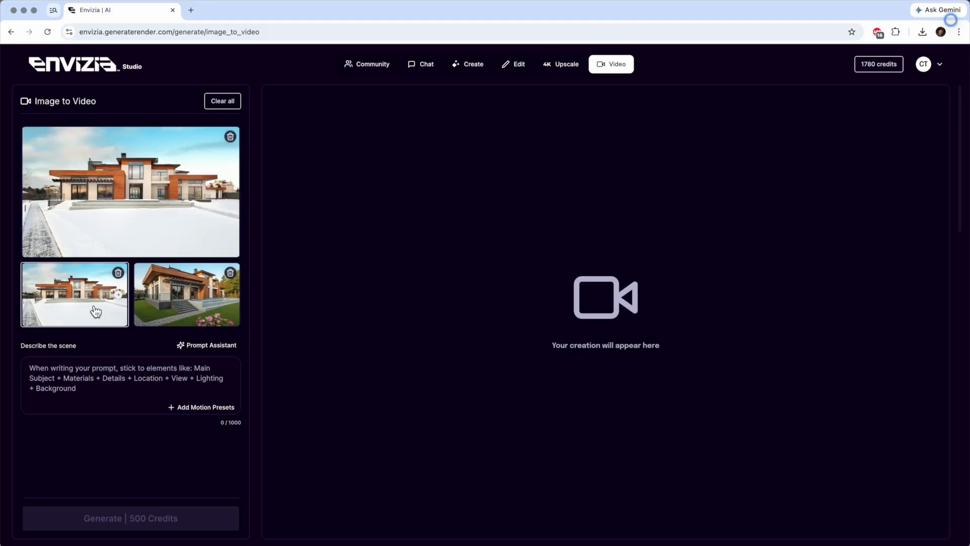
pyautogui.click(109, 386)
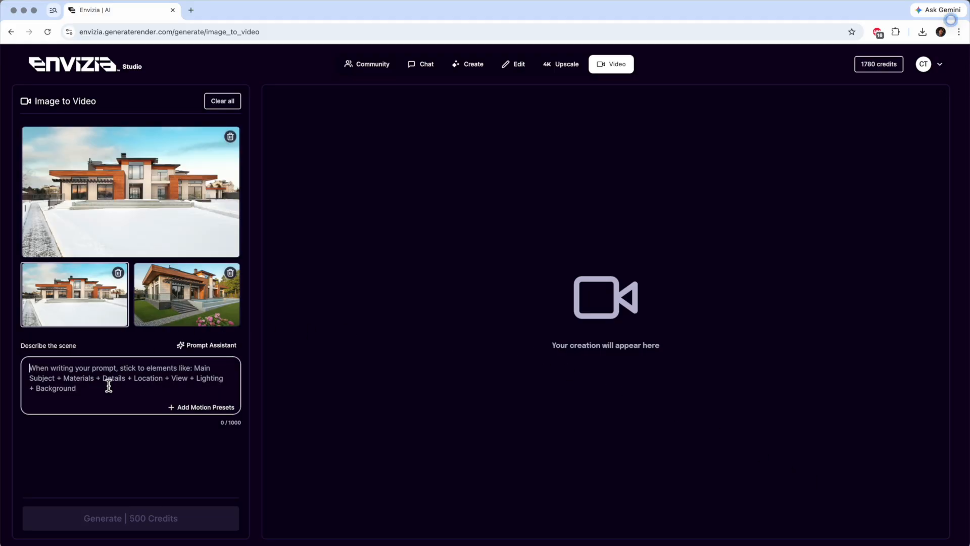
pyautogui.write('Slow even movement. The scene changes from winter to spring, with bright green grasses and trees.')
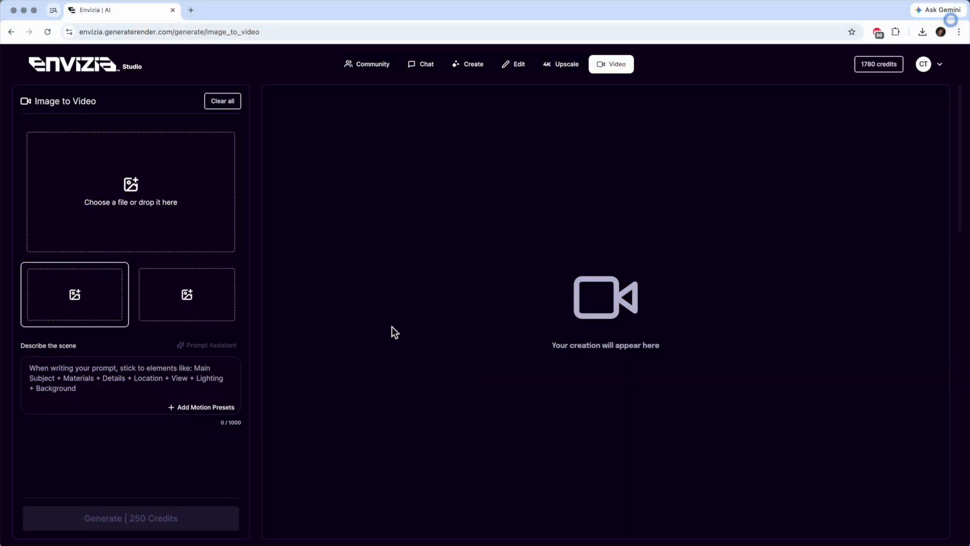
# - Add the living room render of the man reading on the sofa as the video's start frame
pyautogui.click(184, 234)
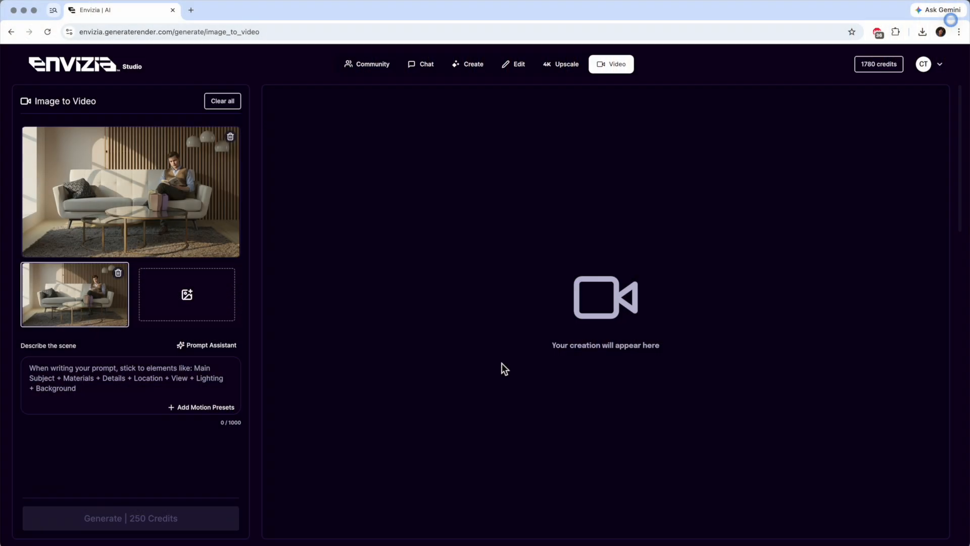
# - Describe the living room video's motion as "The man gets up off the couch and walks out."
pyautogui.click(155, 377)
pyautogui.write('The man gets up off the couch and walks out.')
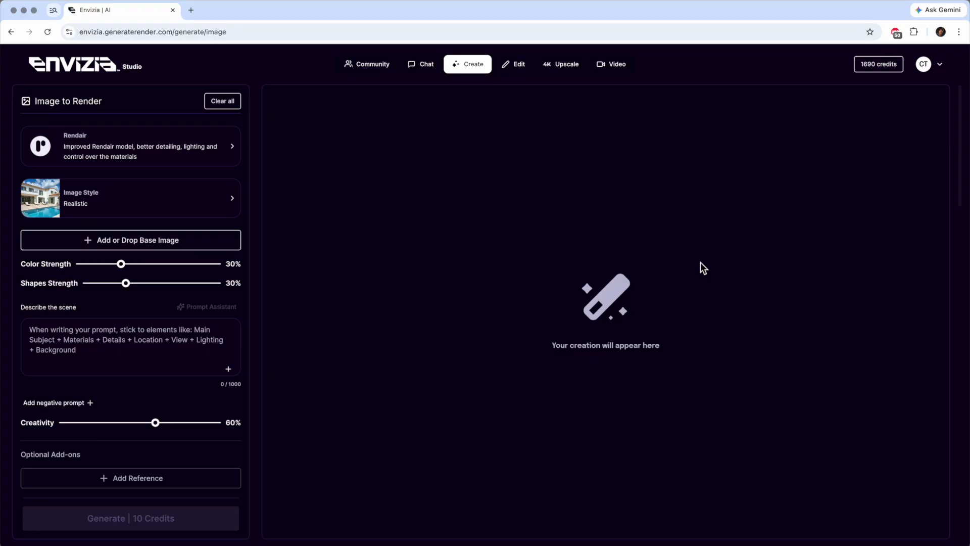
# - In Image to Video, upload the bright kitchen window and oven close-up as the end frame and enter the prompt "Smooth even motion."
pyautogui.click(622, 63)
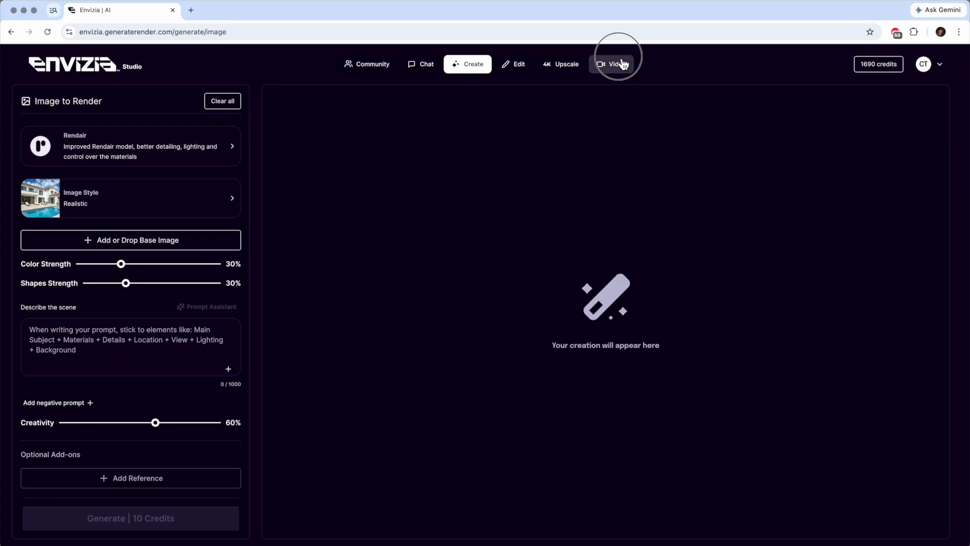
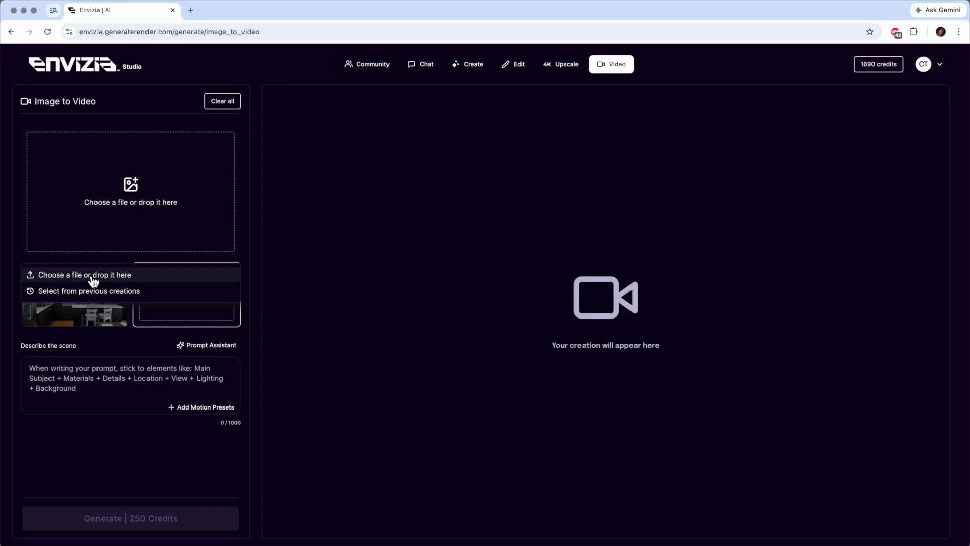
pyautogui.click(93, 279)
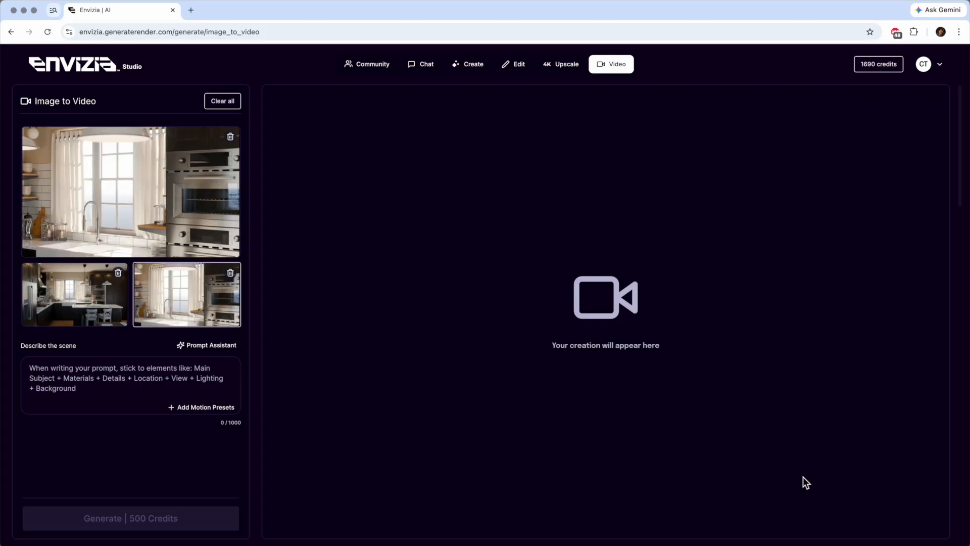
pyautogui.click(114, 387)
pyautogui.write('Smooth even mo')
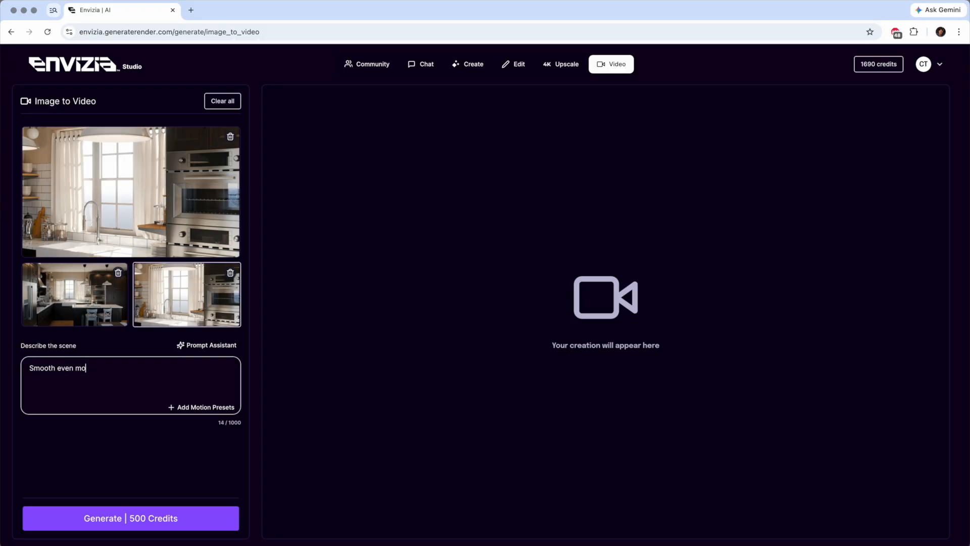
pyautogui.write('tion.')
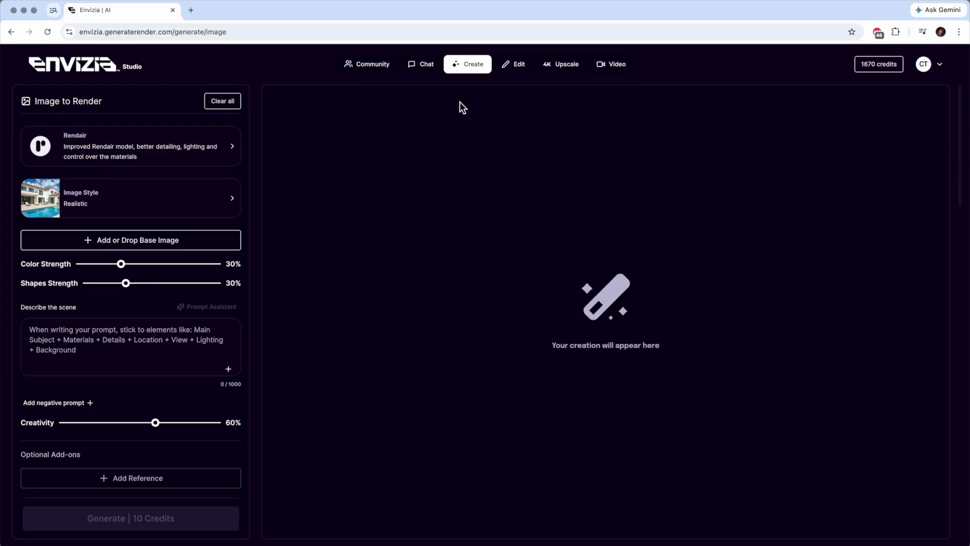
# - Open 3D Base to Render and add the untextured grey living room model as the base image
pyautogui.moveTo(466, 73)
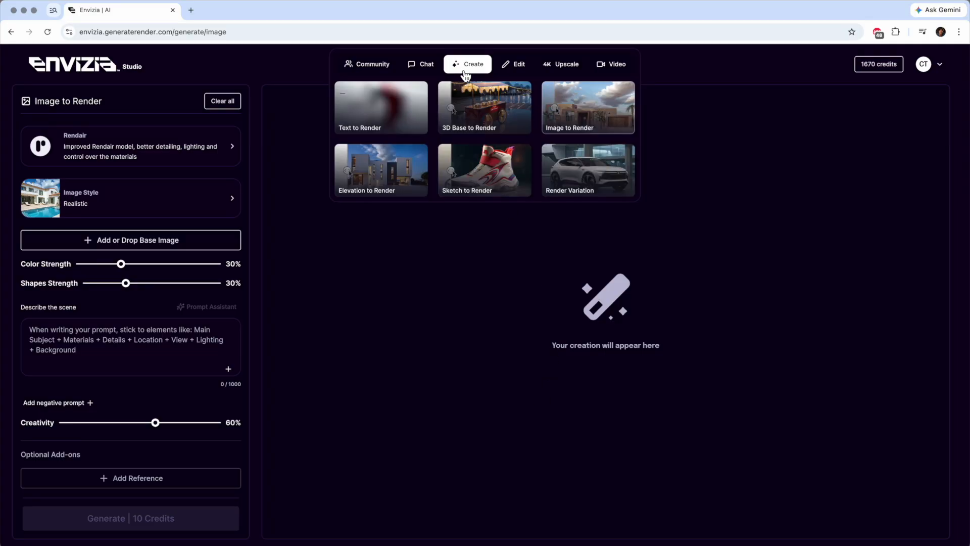
pyautogui.click(509, 124)
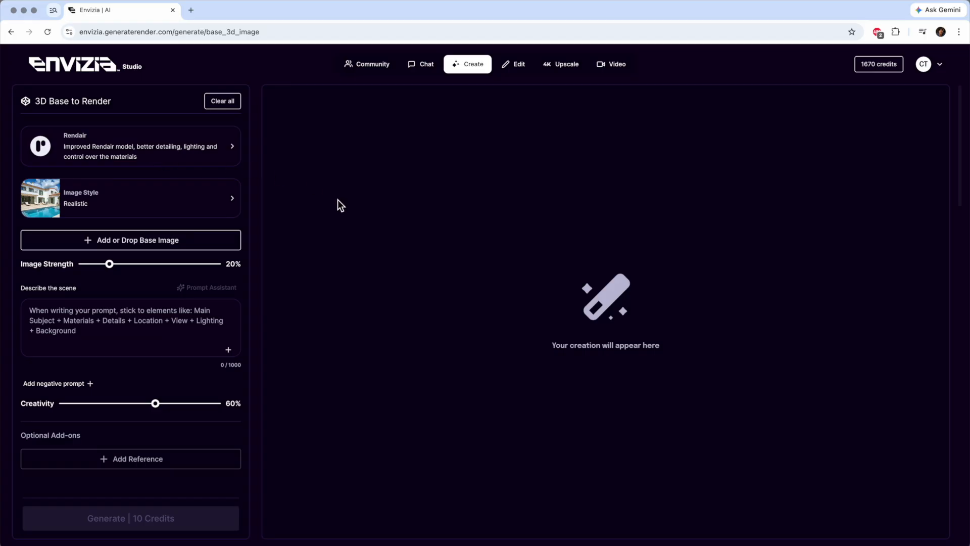
pyautogui.click(175, 241)
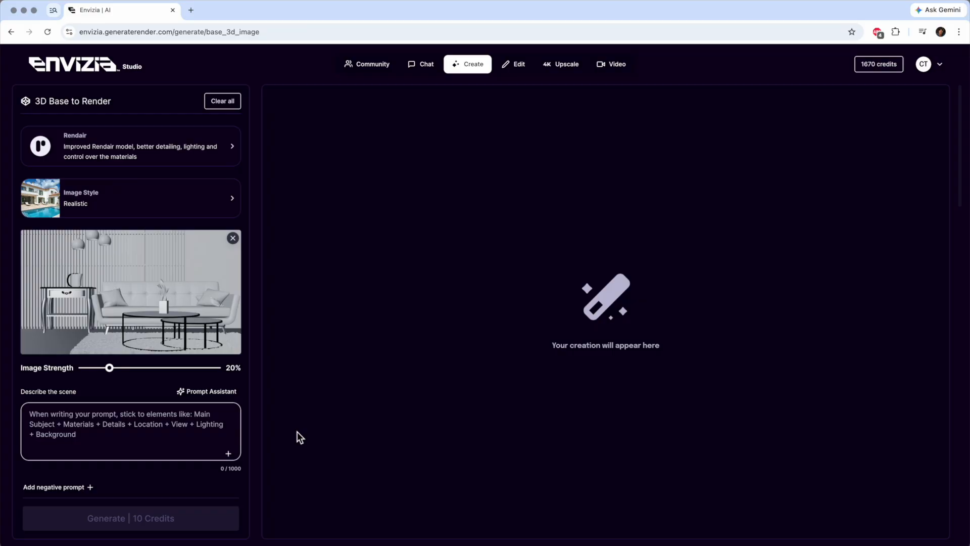
# - Describe an elegant, warm room with orange felt couch, oak side table, globe lights, wood-slat wall, white tile floor, marble-and-gold coffee tables and warm summer sunlight
pyautogui.click(126, 412)
pyautogui.write('An elegant, warm room with an orange felt couch, a deep rich oak wood side table, hanging globe lights. The back wall has vertical wood slats. The floor is a modern white tile, with a plus white carpet. The round coffee tables have a white marble top and gold metal parts. The light comes in from a side window and is warm and inviting from summer sunlight.')
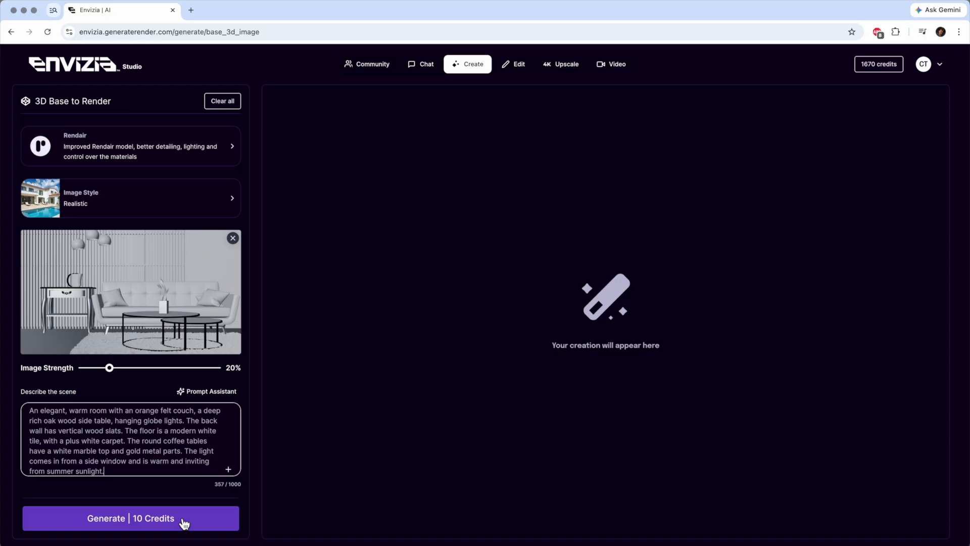
# - Set the image strength to 40% and generate the living room render
pyautogui.click(109, 368)
pyautogui.moveTo(110, 368); pyautogui.dragTo(136, 368)
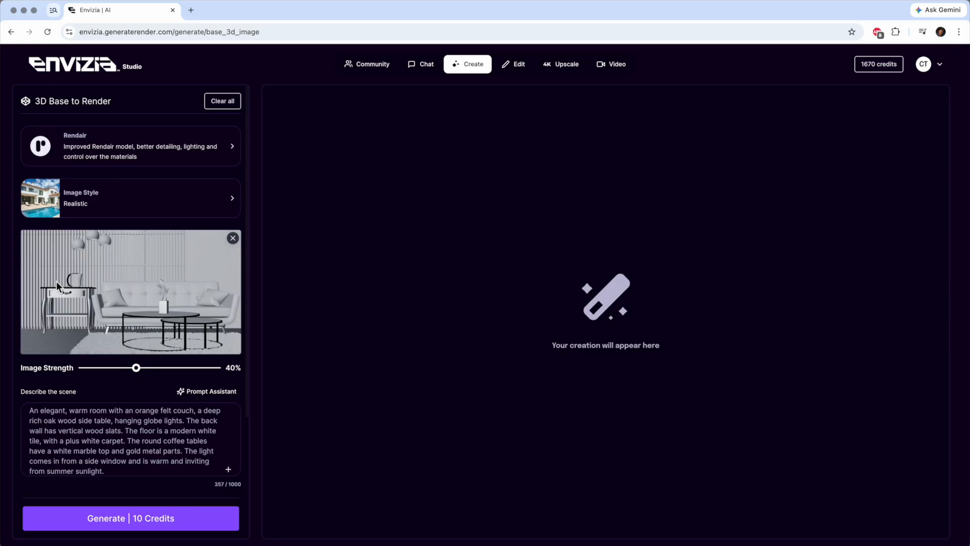
pyautogui.scroll(-1, 123, 404)
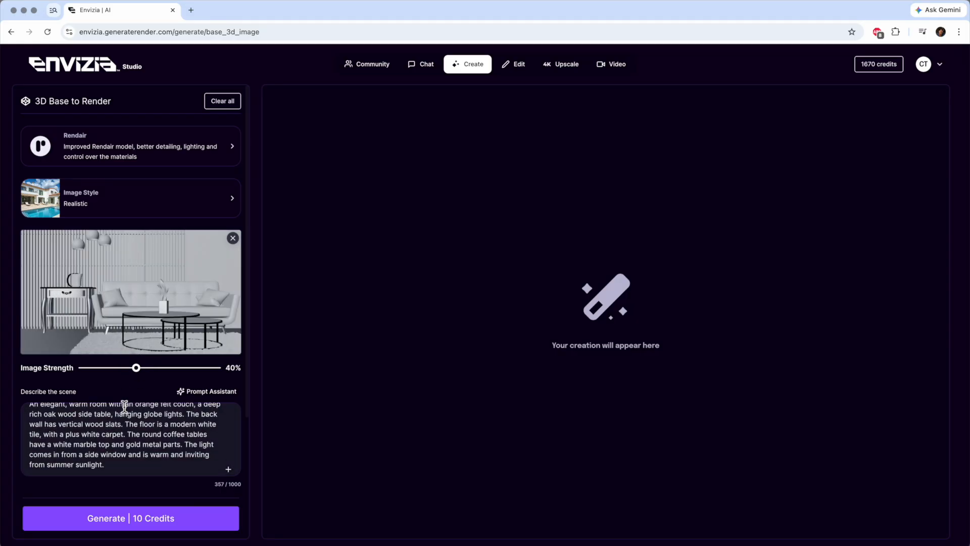
pyautogui.scroll(-3, 232, 368)
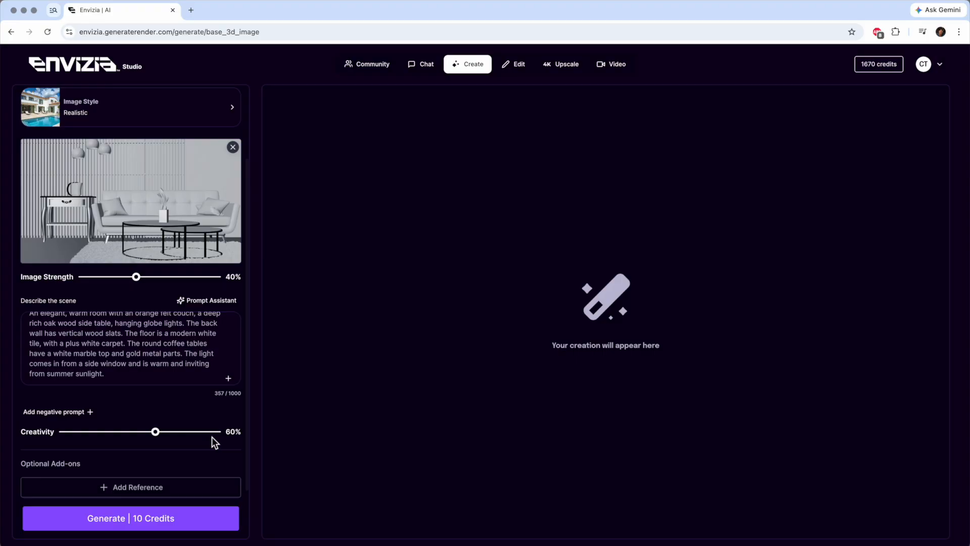
pyautogui.click(166, 516)
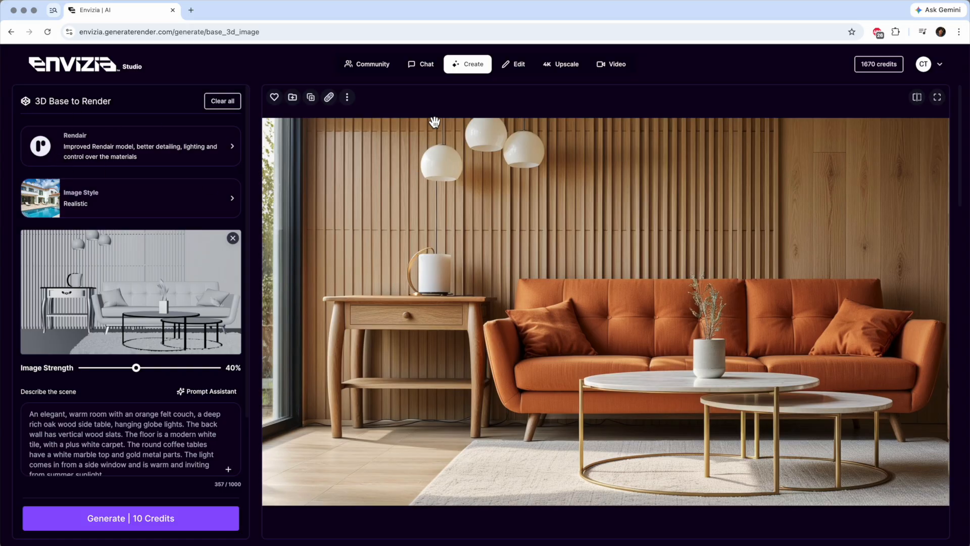
# - Switch to Image to Render and remove the carried-over prompt and grey base image
pyautogui.moveTo(473, 71)
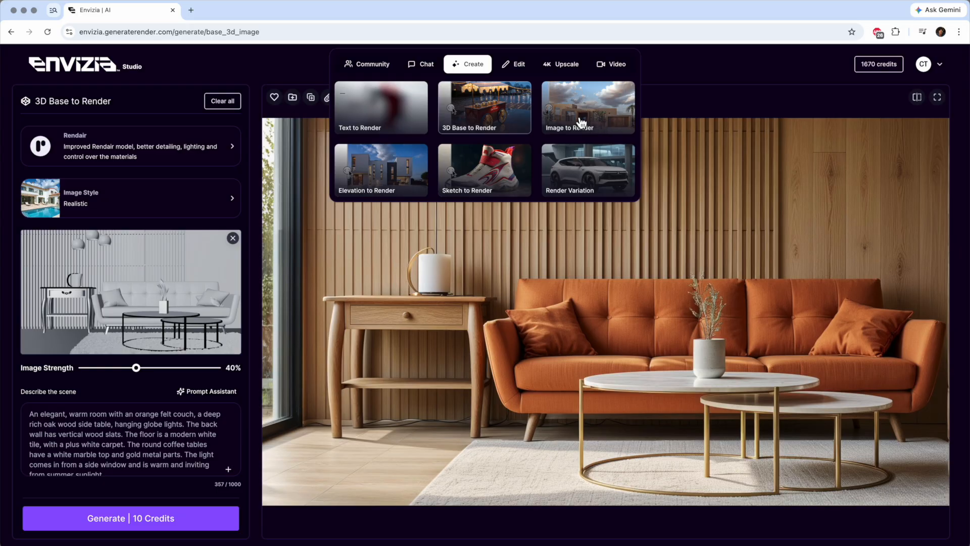
pyautogui.click(581, 124)
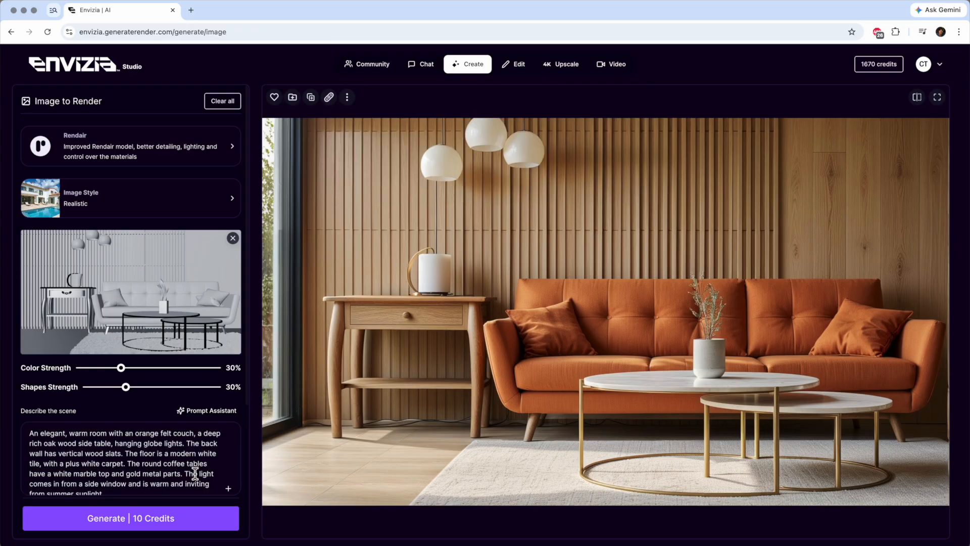
pyautogui.click(172, 457)
pyautogui.press('super+a')
pyautogui.press('BackSpace')
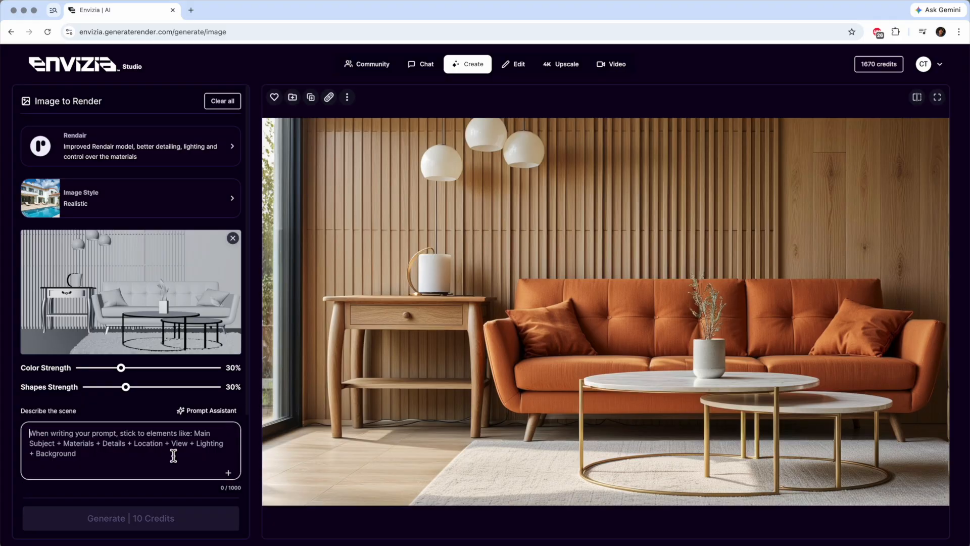
pyautogui.click(232, 238)
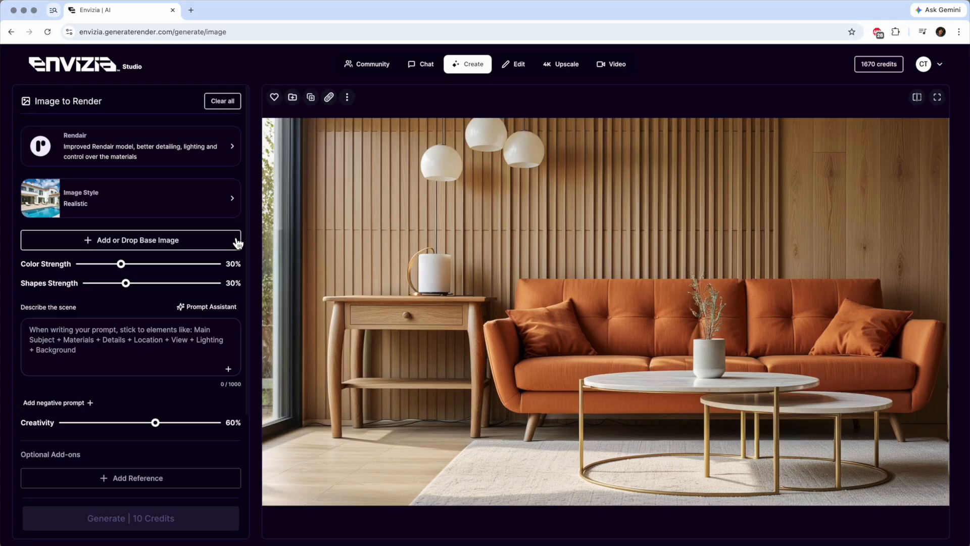
# - Choose the orange couch living room render from previous creations as the base image
pyautogui.click(171, 241)
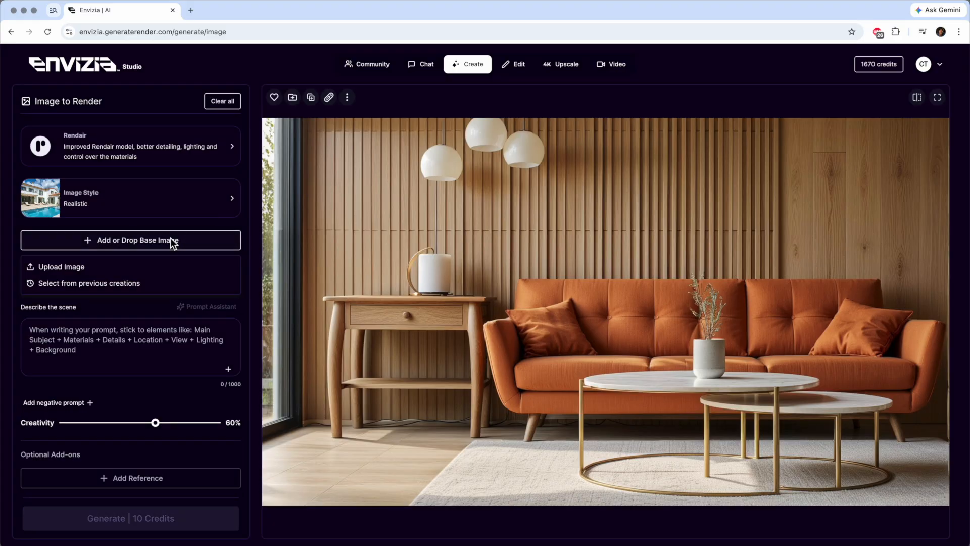
pyautogui.click(121, 286)
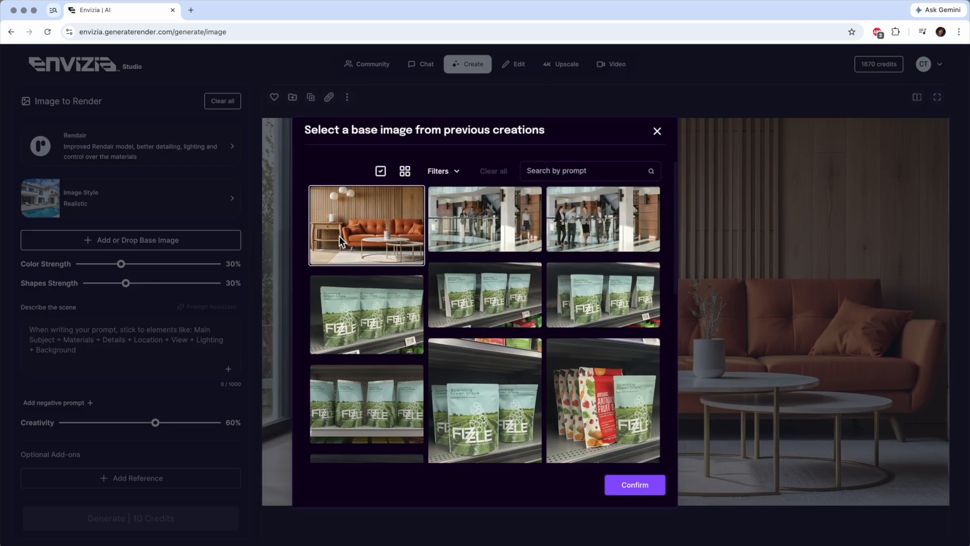
pyautogui.click(636, 486)
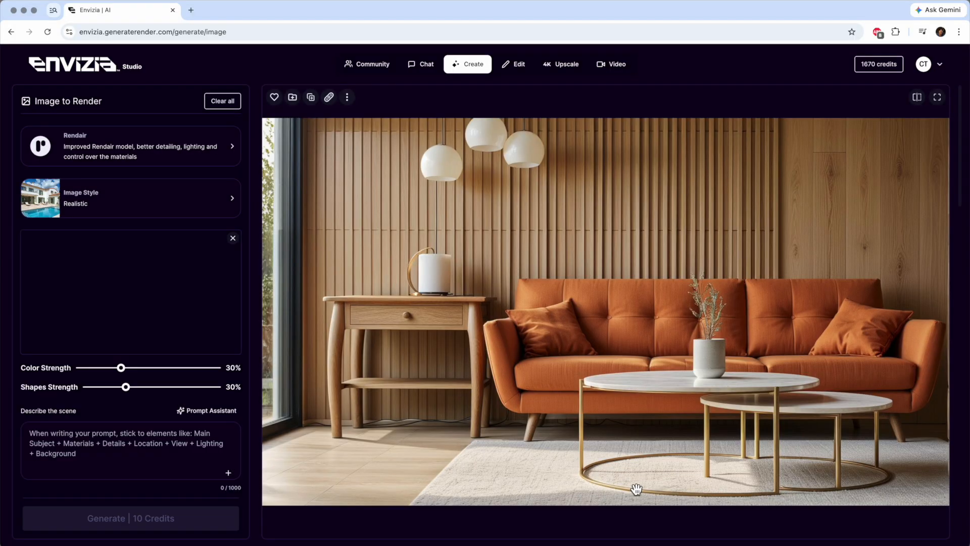
# - Preview Angled Wood Wall Pattern.jpg in the Sun Room source files and add the herringbone wood image as the reference
pyautogui.scroll(-3, 229, 416)
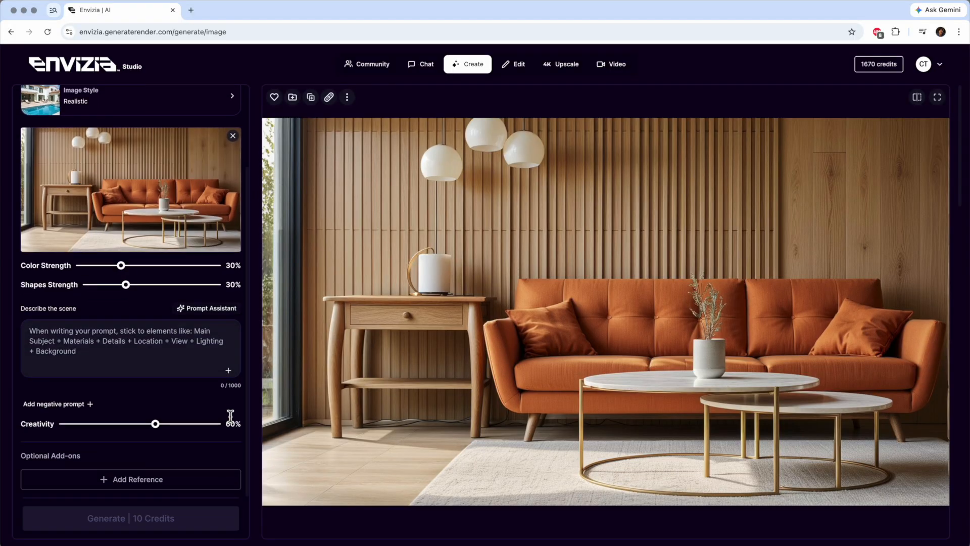
pyautogui.click(159, 484)
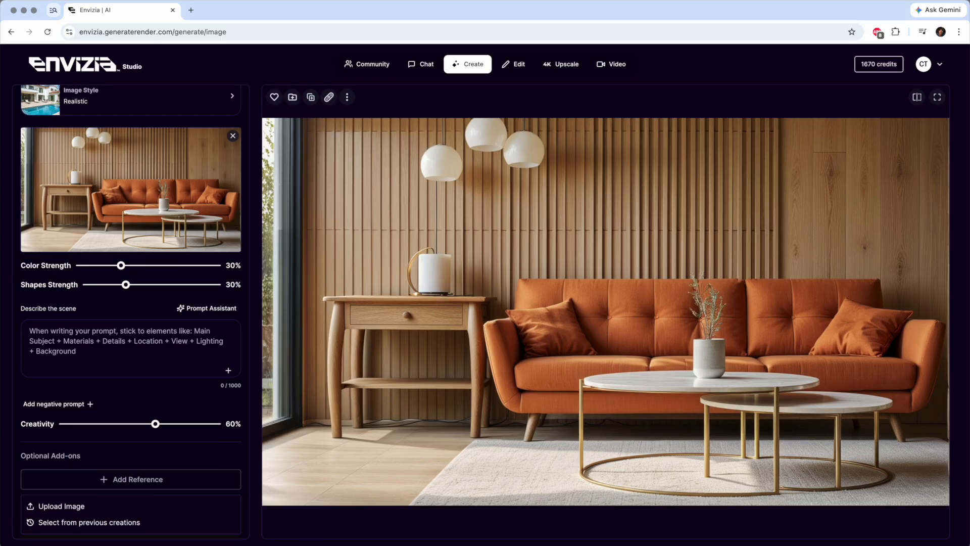
pyautogui.press('super+Tab')
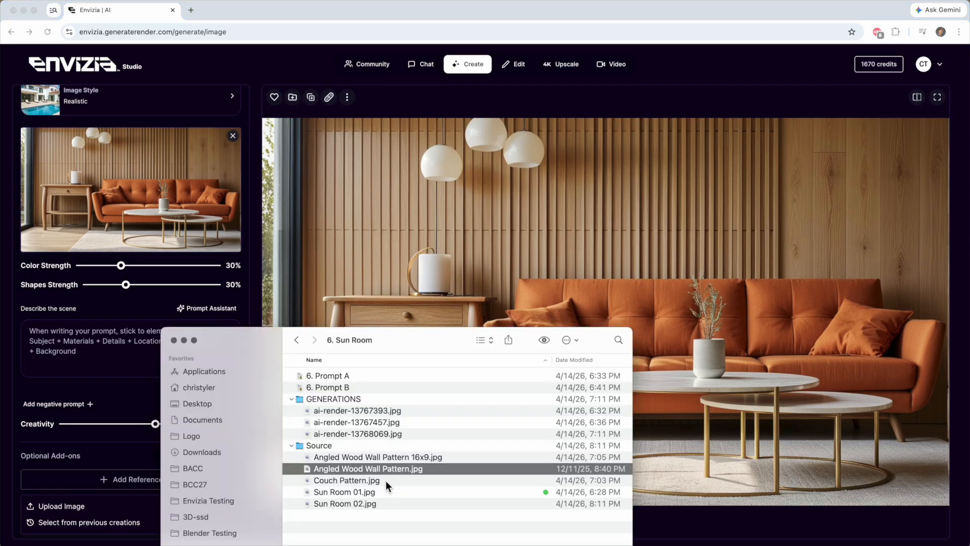
pyautogui.press('space')
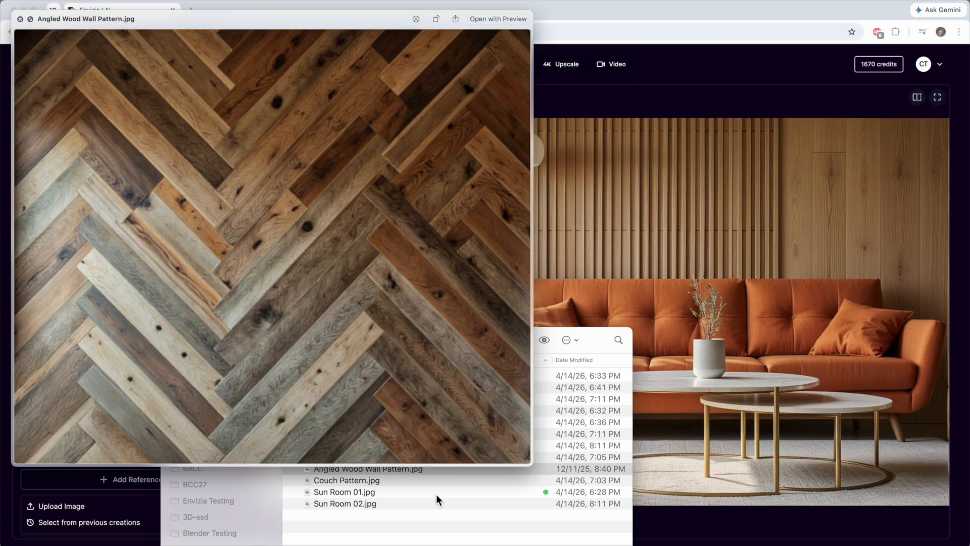
pyautogui.press('space')
pyautogui.press('Return')
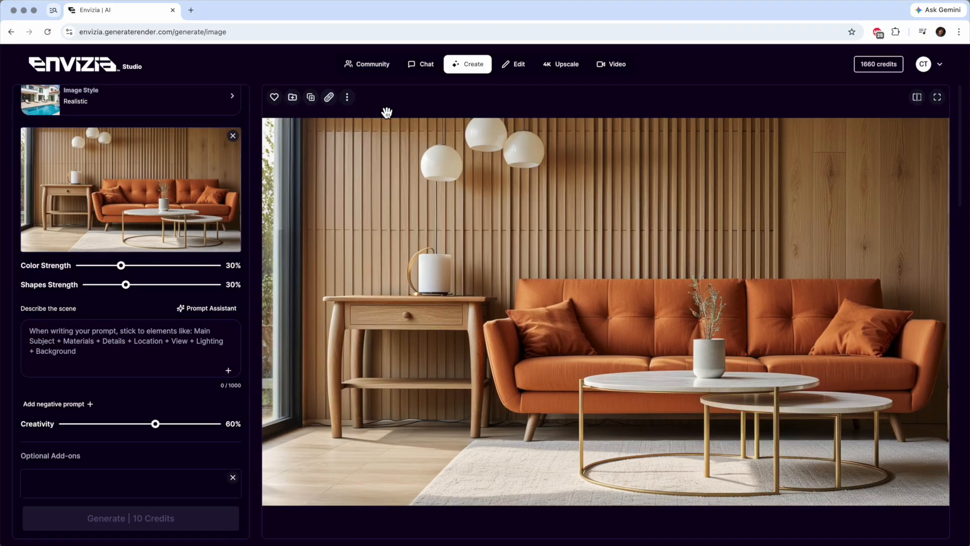
# - Enter the prompt "Replace the back wall with this reclaimed wood herringbone pattern." and generate the render
pyautogui.scroll(-1, 134, 363)
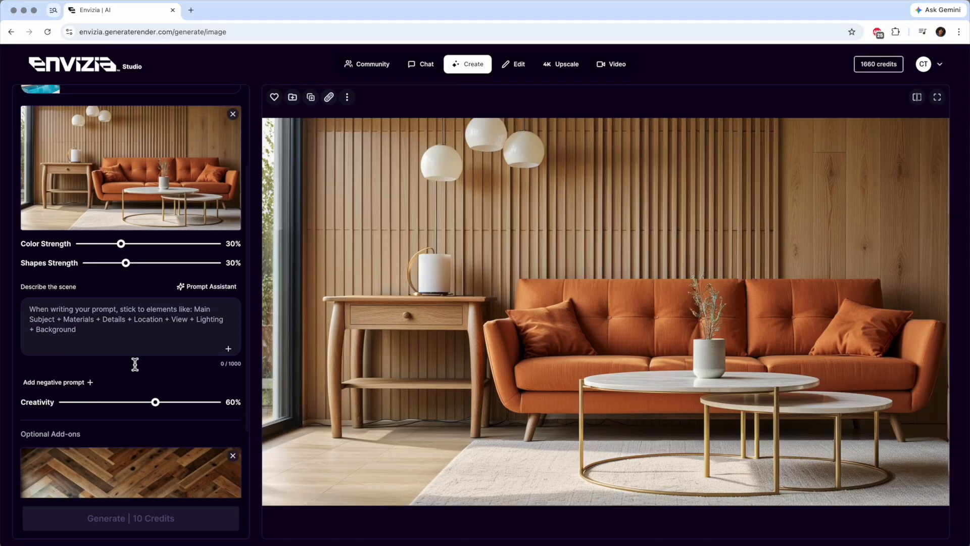
pyautogui.click(132, 343)
pyautogui.write('Replace the back wall with t')
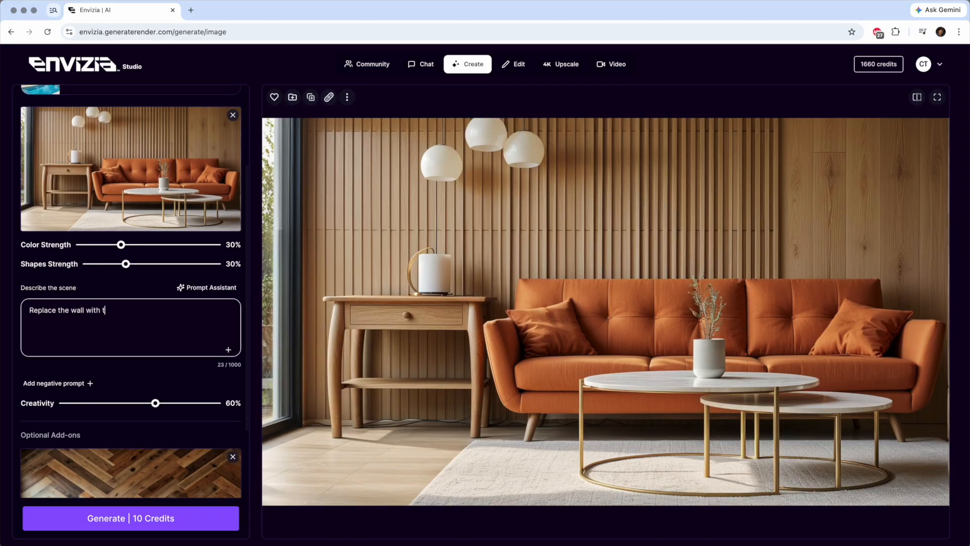
pyautogui.write('his reclaimed wood herringbone')
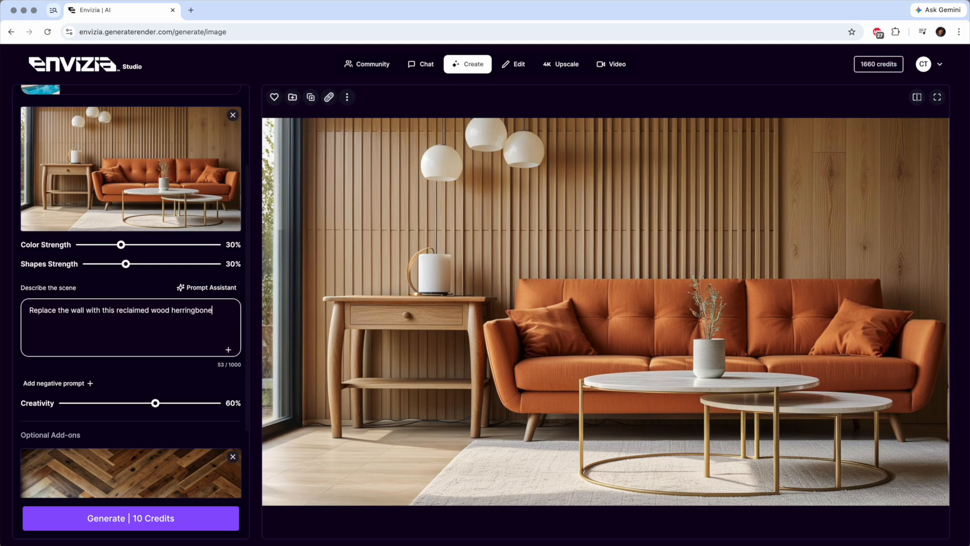
pyautogui.write(' pattern.')
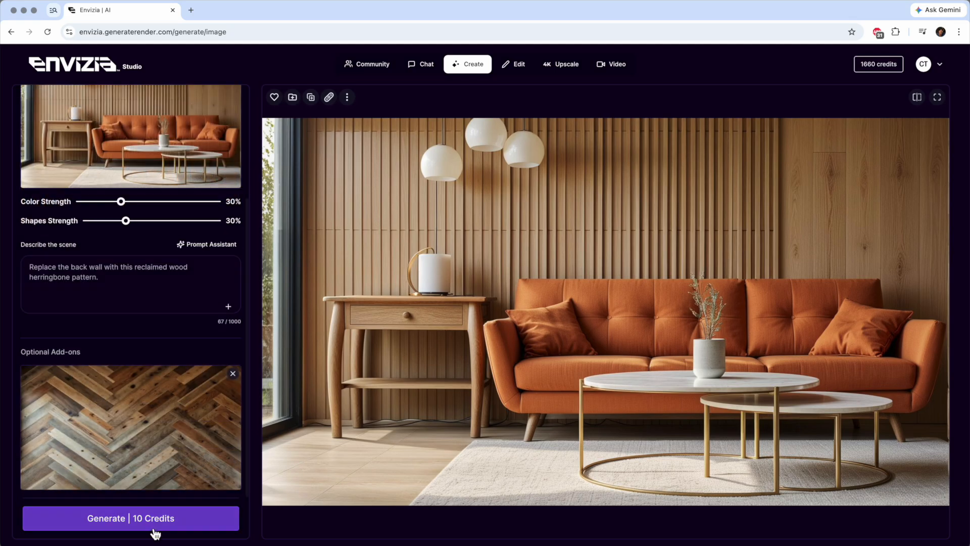
pyautogui.click(154, 528)
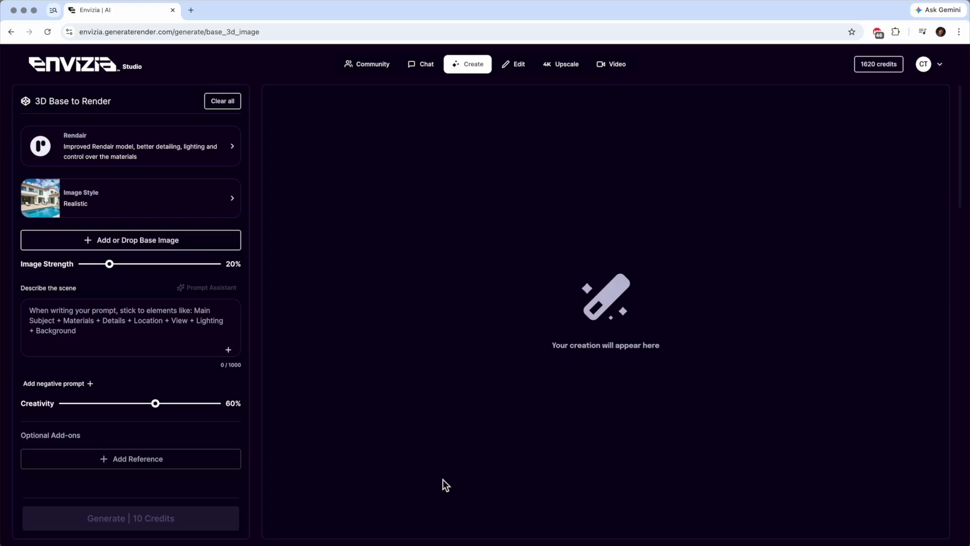
# - Add the untextured grey kitchen model as the 3D Base to Render base image and set its image strength to 40%
pyautogui.click(147, 240)
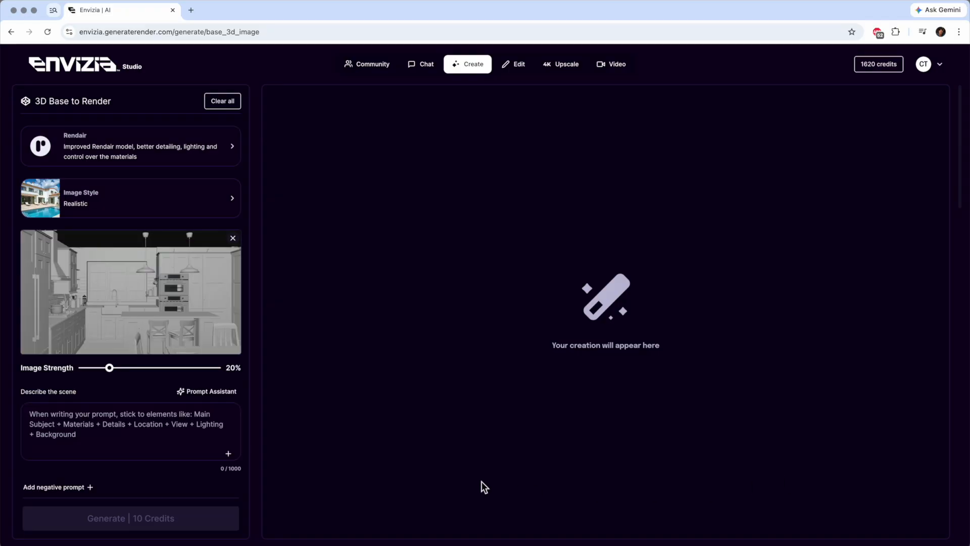
pyautogui.moveTo(110, 367); pyautogui.dragTo(136, 368)
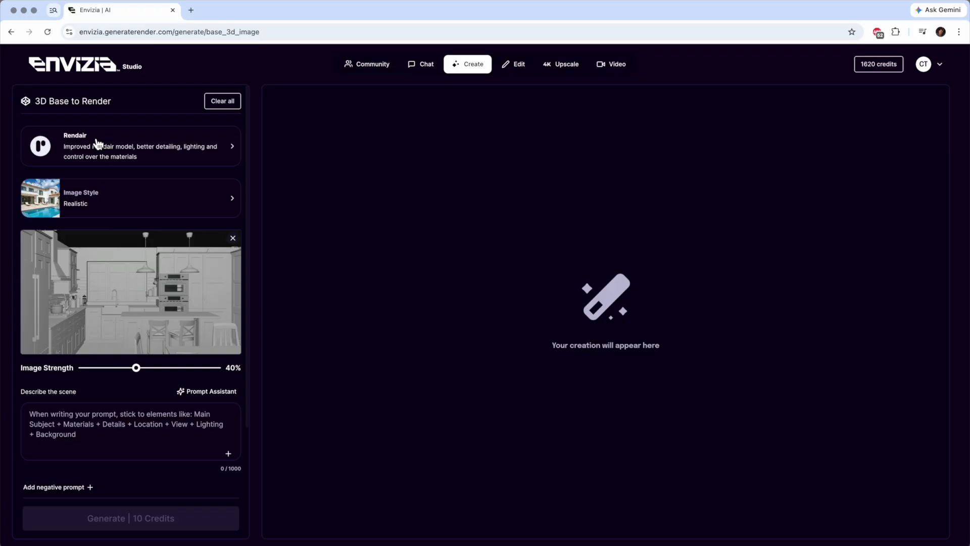
# - Describe a modern Ikea style kitchen with white walls, tiles and ceiling, black grout, light cream cabinets, sunset light, white marble countertops and black white-cushioned bar stools
pyautogui.click(86, 441)
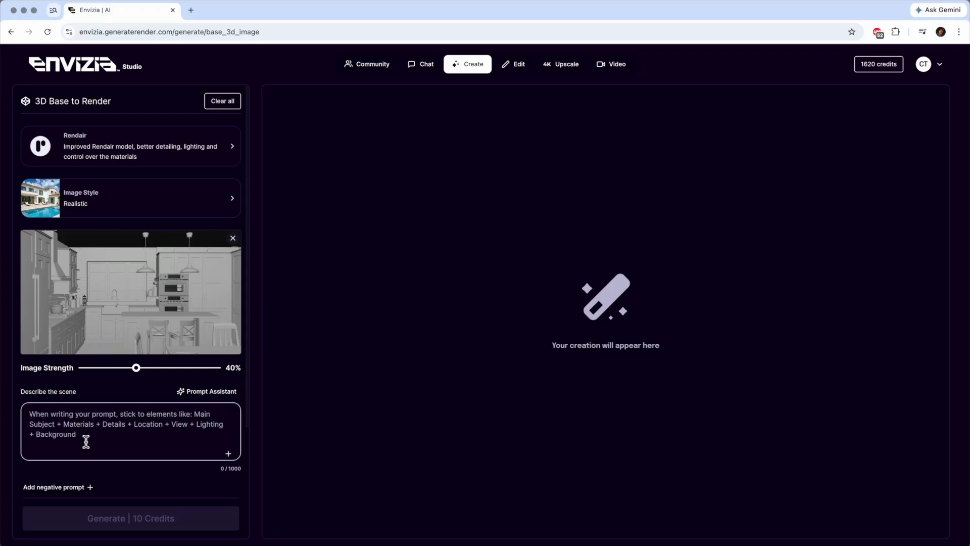
pyautogui.write('A modern Ikea style kitchen. The walls are white, with white tiles and black grout. The cabinets are a light cream color. The lighting comes from the exterior sun, which is low in the sky because the sun is setting. The countertops are a white marble, and the bar stools are black with white cushions. White ceiling.')
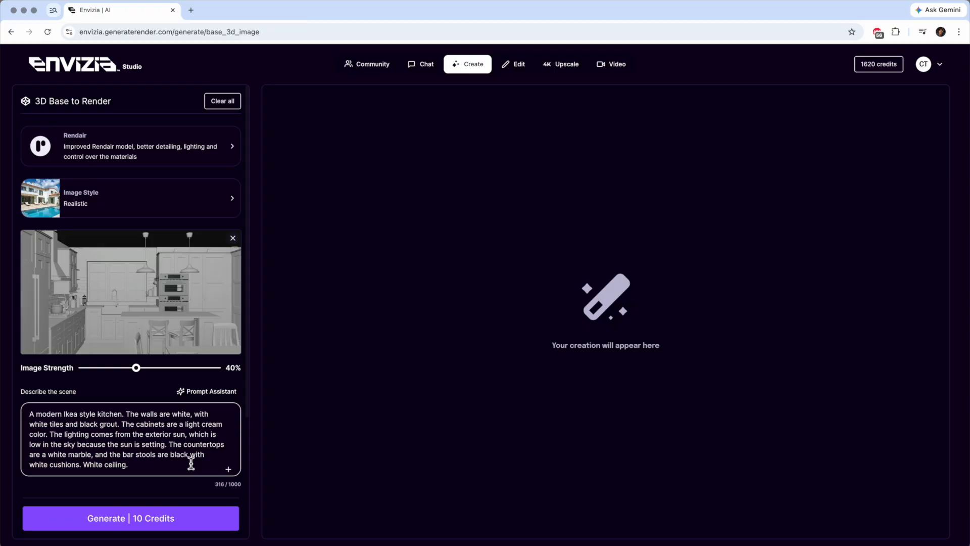
# - Generate the kitchen render, and change the prompt's tiles to black and its grout to white
pyautogui.click(180, 518)
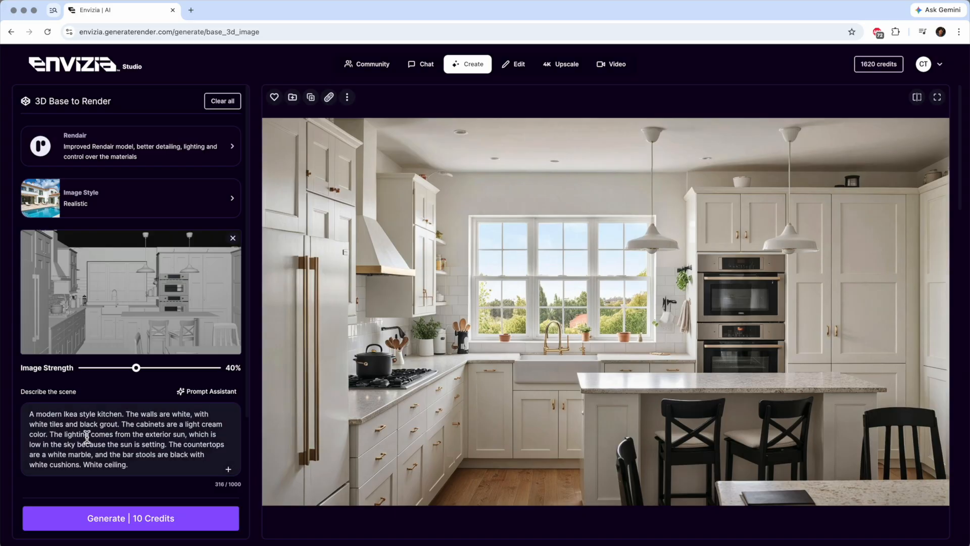
pyautogui.doubleClick(39, 424)
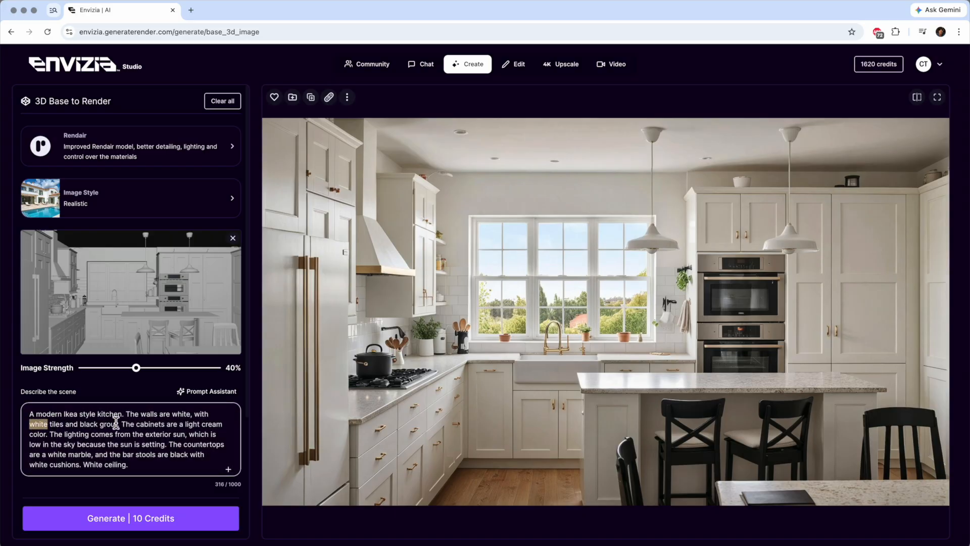
pyautogui.write('black')
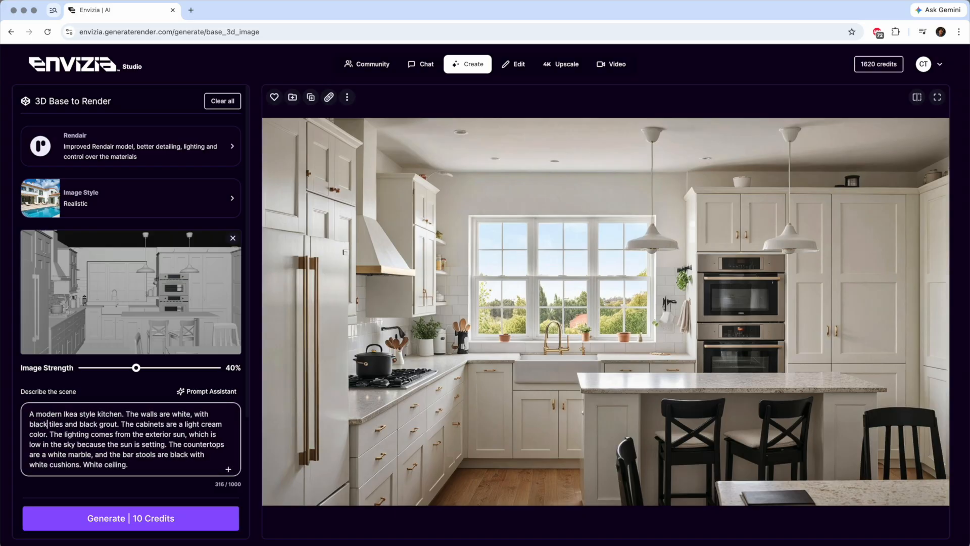
pyautogui.doubleClick(89, 424)
pyautogui.write('white')
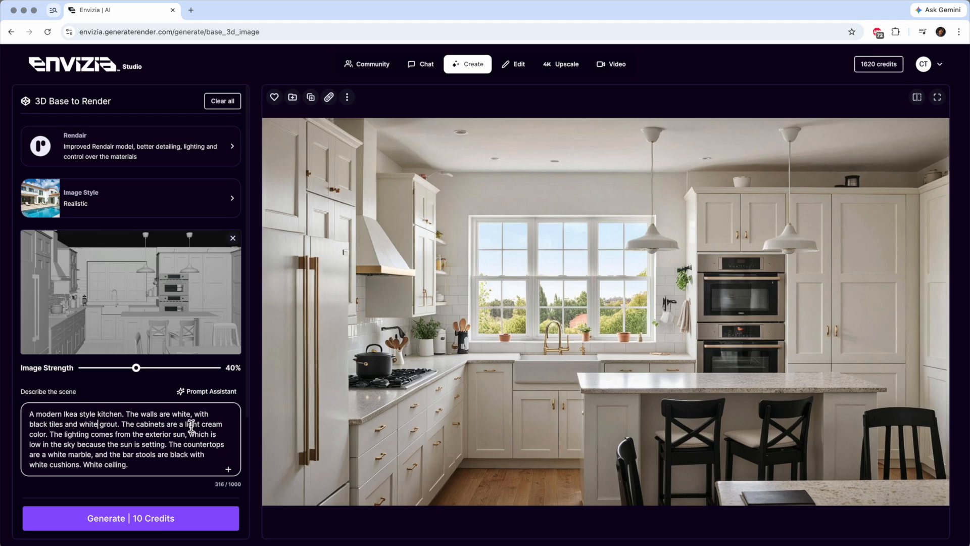
# - Change the cabinet description in the prompt to "rich mahogany wood" and generate the kitchen render again
pyautogui.moveTo(185, 423); pyautogui.dragTo(46, 434)
pyautogui.press('BackSpace')
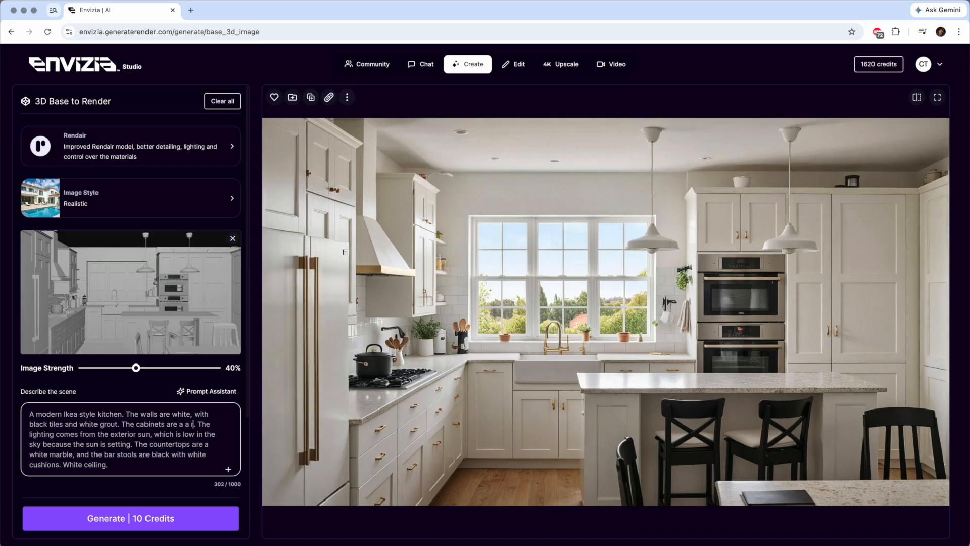
pyautogui.write('rich mohogany w')
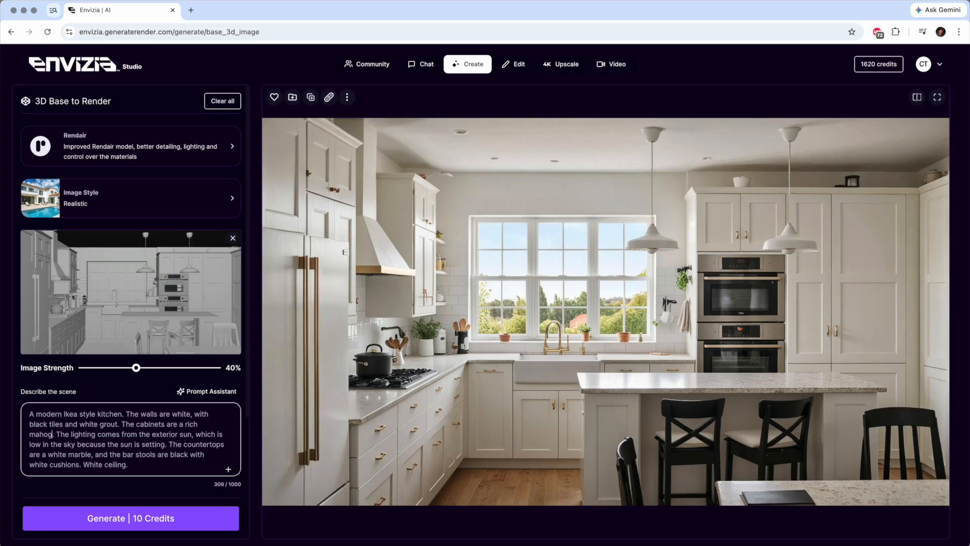
pyautogui.write('ood')
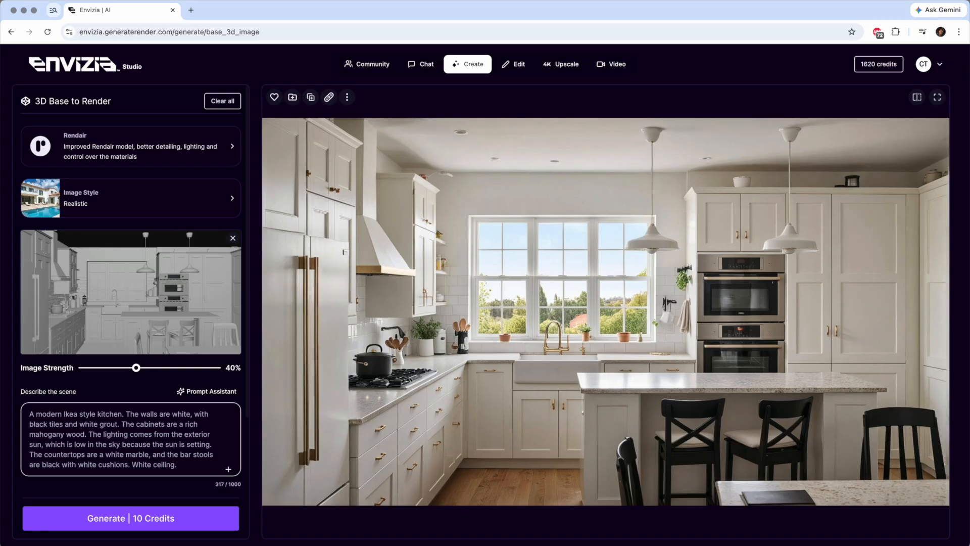
pyautogui.click(90, 526)
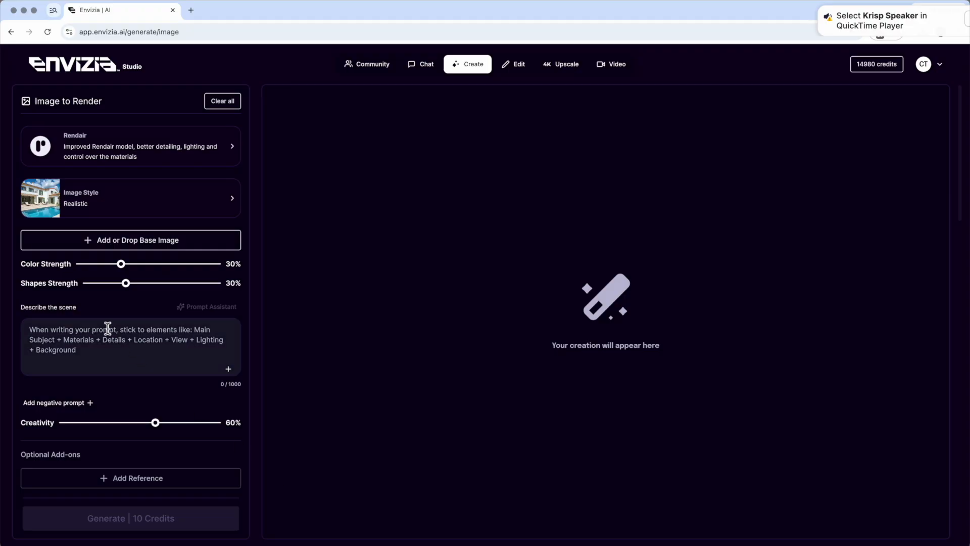
# - Preview bathroom source 01.jpg and add it as the Image to Render base image
pyautogui.click(99, 242)
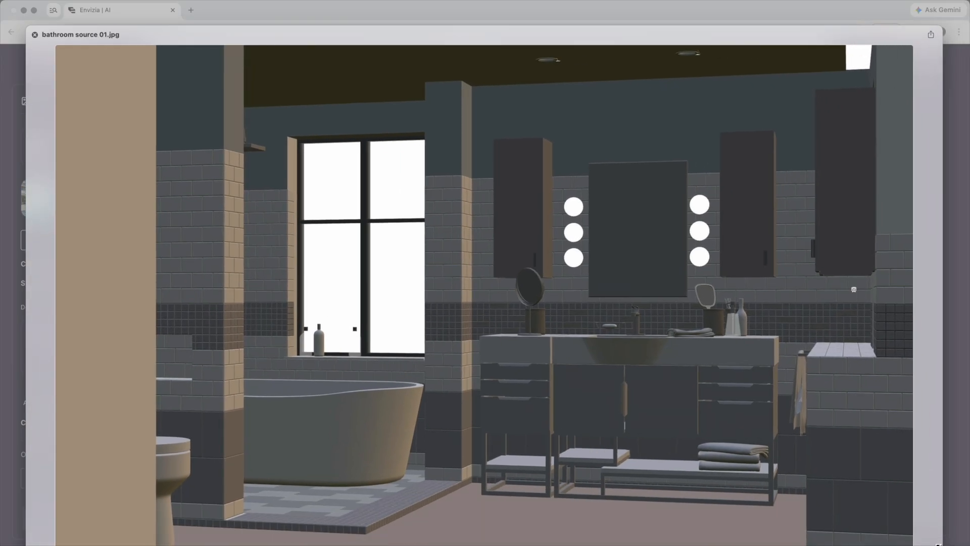
pyautogui.press('space')
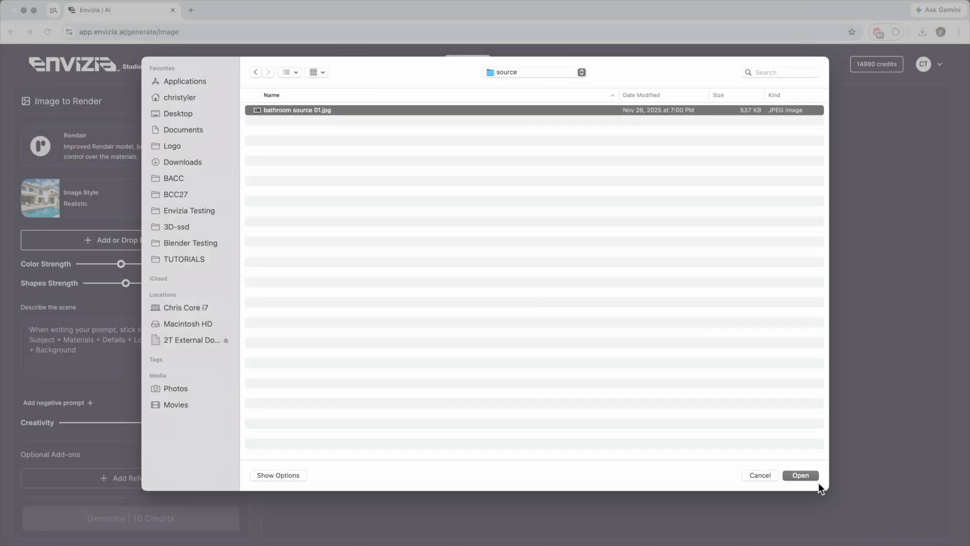
pyautogui.click(811, 480)
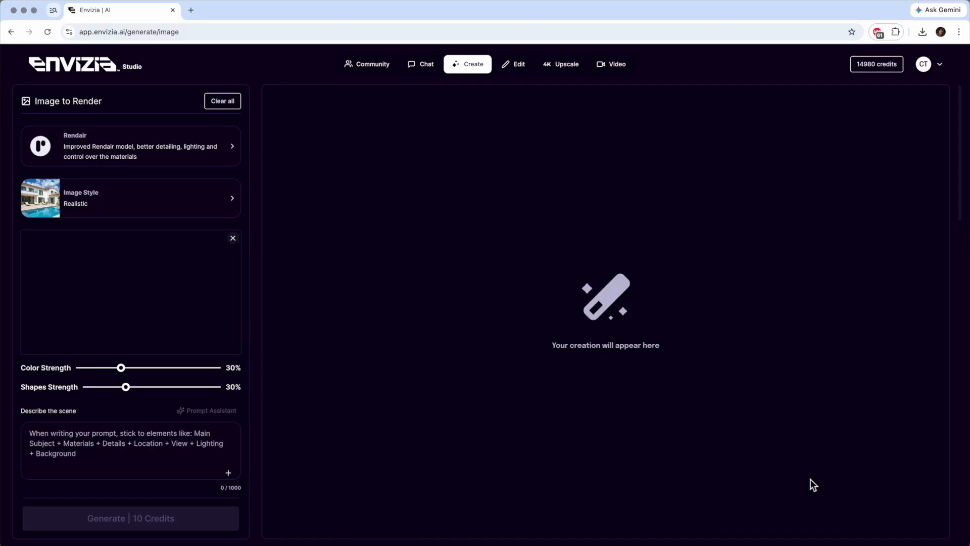
# - Describe a 1950s mid-century retro bathroom with black and white tiles, globe lights, teak cabinets, dark wood floor and sunny garden outside, and generate the render
pyautogui.click(116, 453)
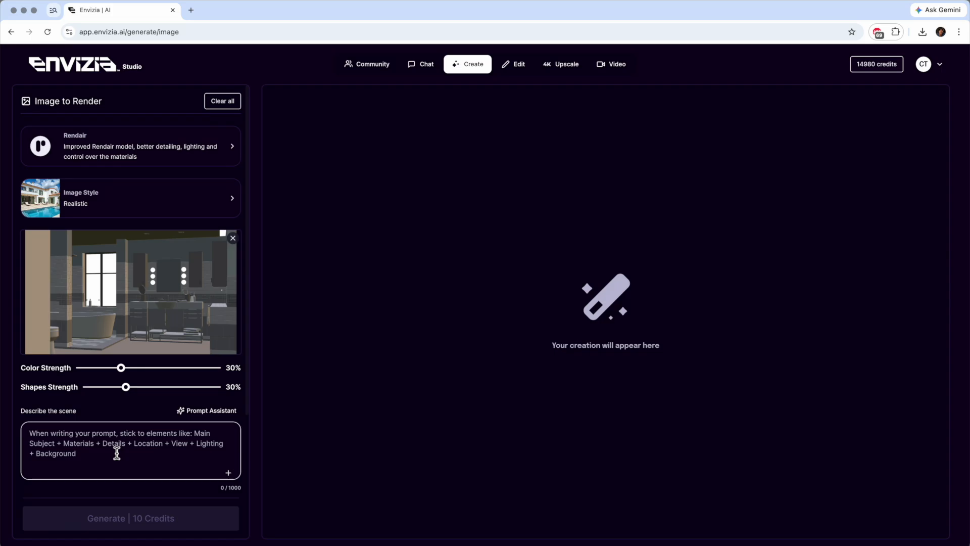
pyautogui.write('A retro modern bathroom with 1950s mid-century modern design astethics. White and black walls tiles. Globe lights around the center mirror. Teak wall cabinets with a subtle wood pattern finish. Dark wood floor slats. Checker black and white tiles around the bathtub. The outside is bright and a garden is outside. Late afternoon summer lighting.')
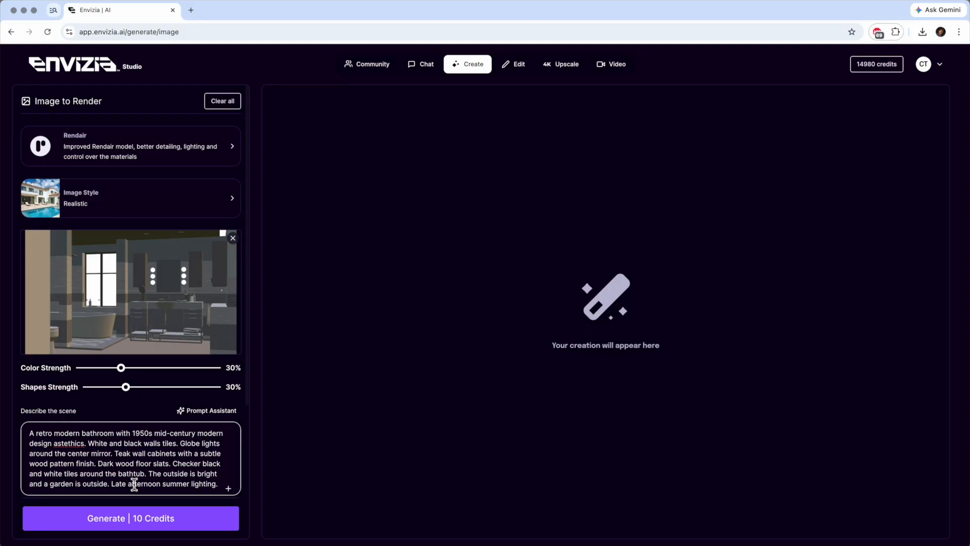
pyautogui.click(144, 520)
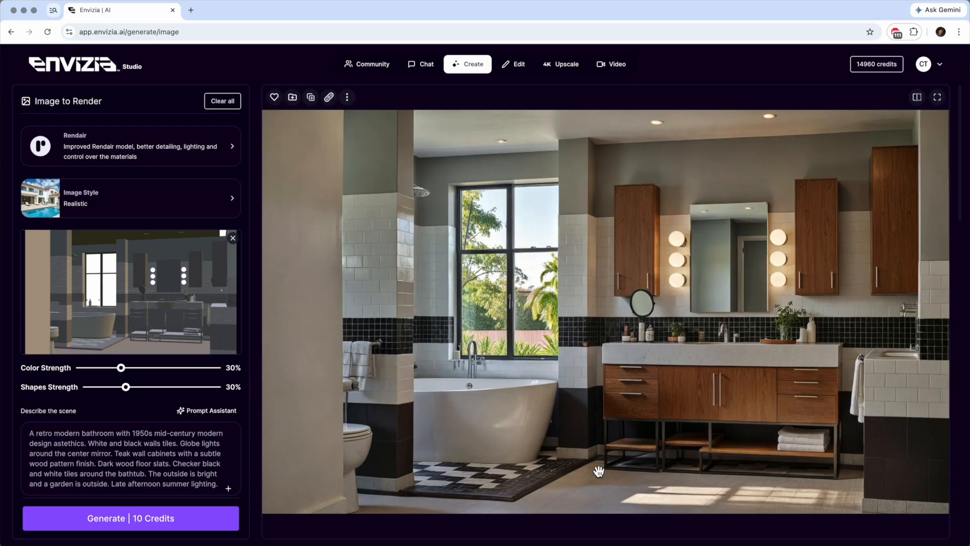
# - Bring the reference folder beside the reference area and preview its bathroom images up to Modern_bathroom_design_ideas_02.jpg
pyautogui.scroll(-1, 206, 468)
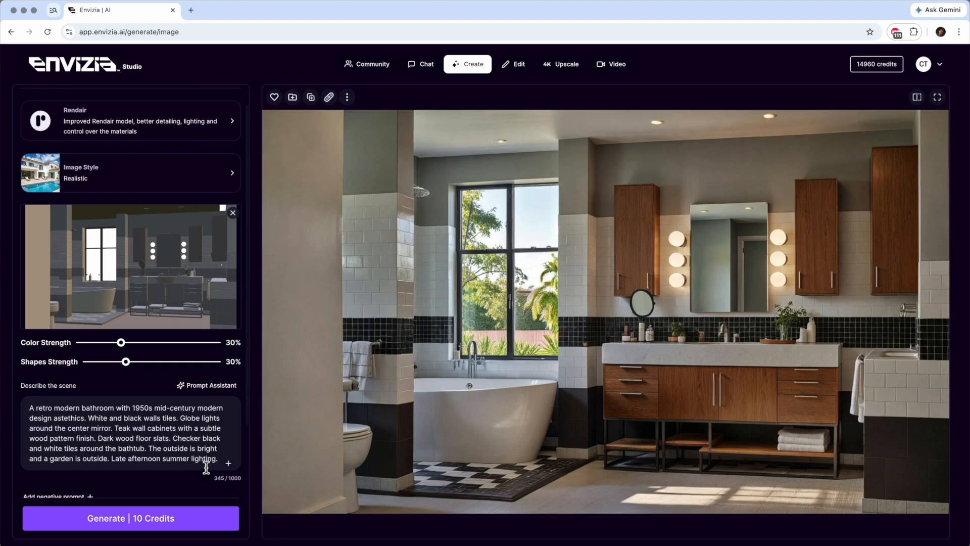
pyautogui.scroll(-4, 206, 467)
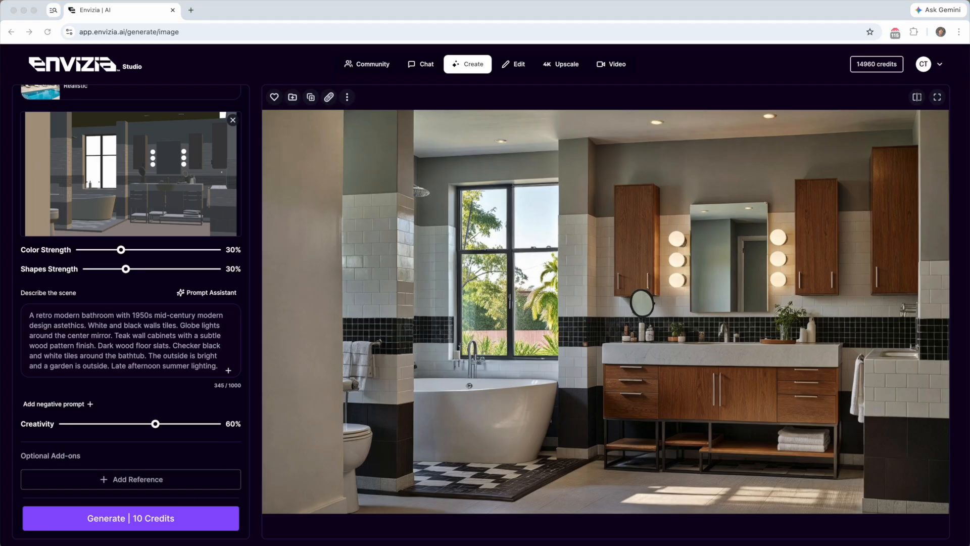
pyautogui.press('super+Tab')
pyautogui.moveTo(246, 373); pyautogui.dragTo(742, 245)
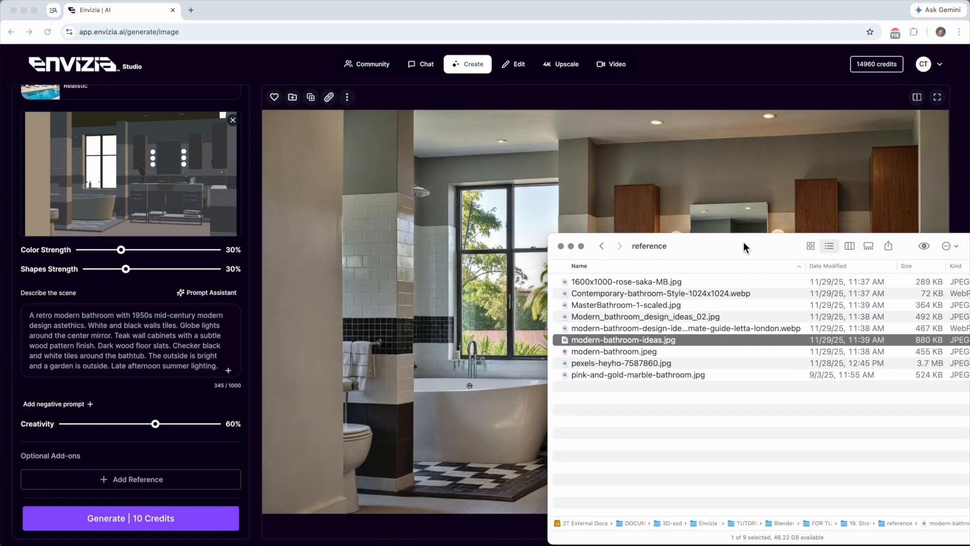
pyautogui.click(635, 285)
pyautogui.press('space')
pyautogui.press('Down')
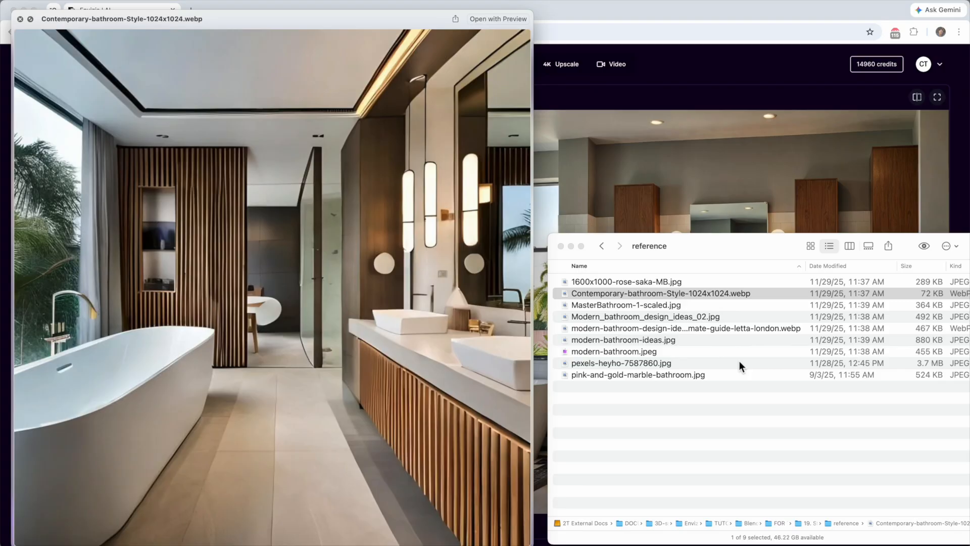
pyautogui.press('Down')
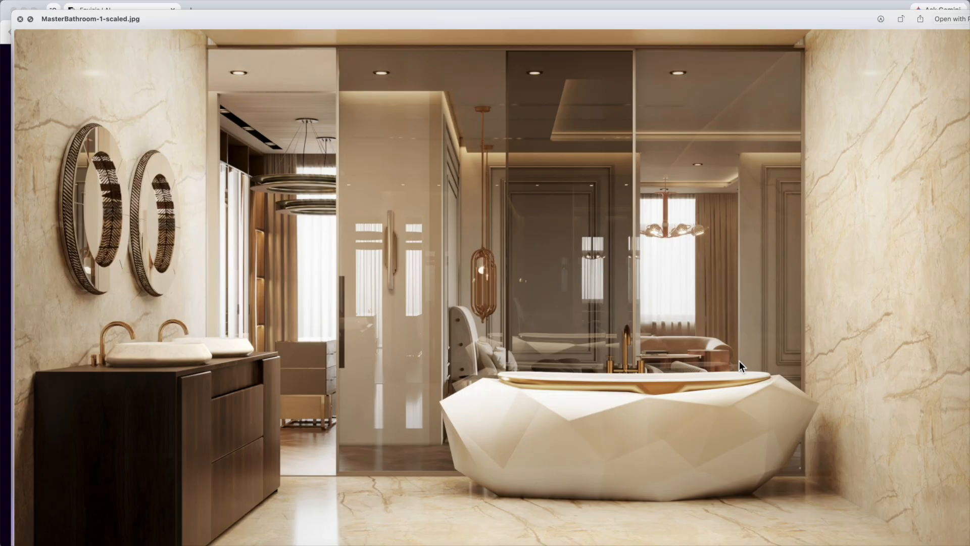
pyautogui.press('Down')
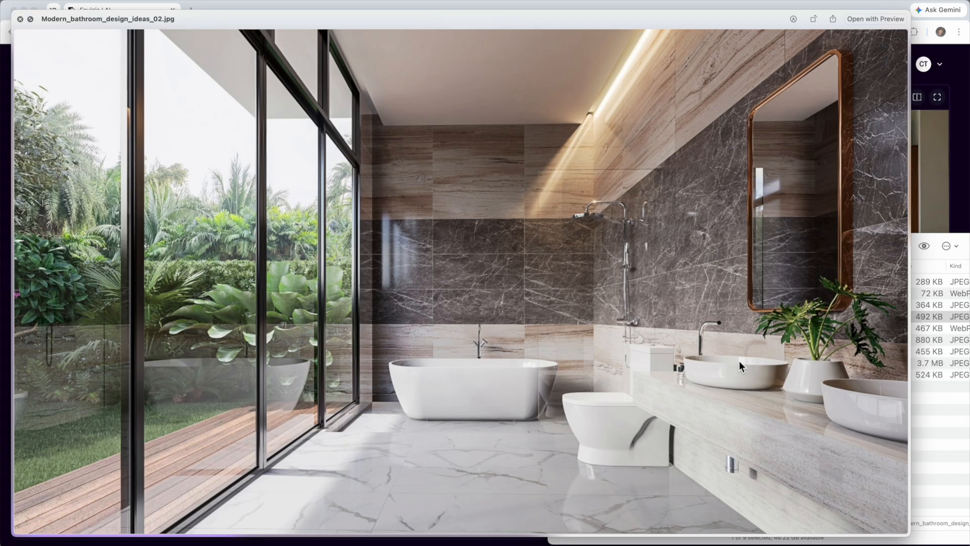
pyautogui.press('space')
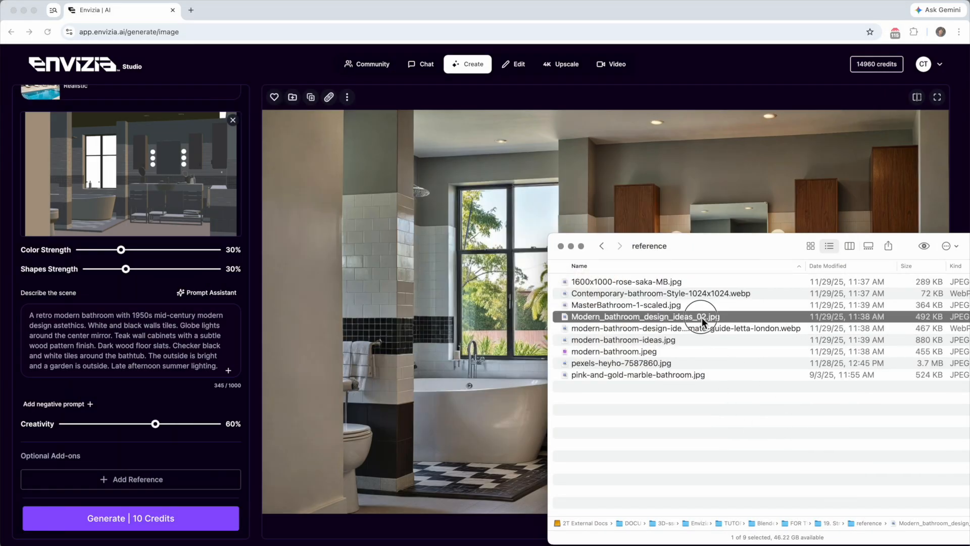
# - Add Modern_bathroom_design_ideas_02.jpg as the reference with 43% reference strength and generate the bathroom render
pyautogui.moveTo(702, 321); pyautogui.dragTo(156, 486)
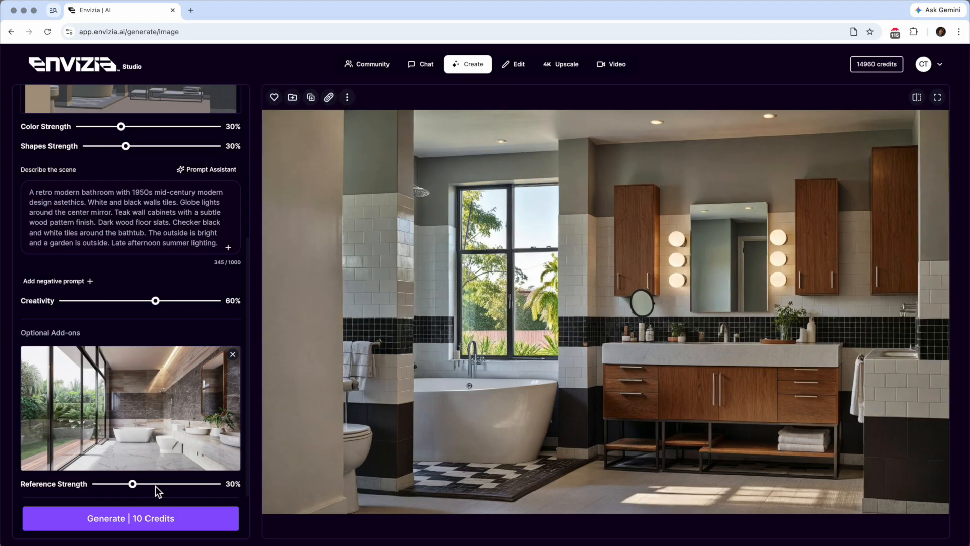
pyautogui.moveTo(135, 484); pyautogui.dragTo(145, 485)
pyautogui.click(151, 521)
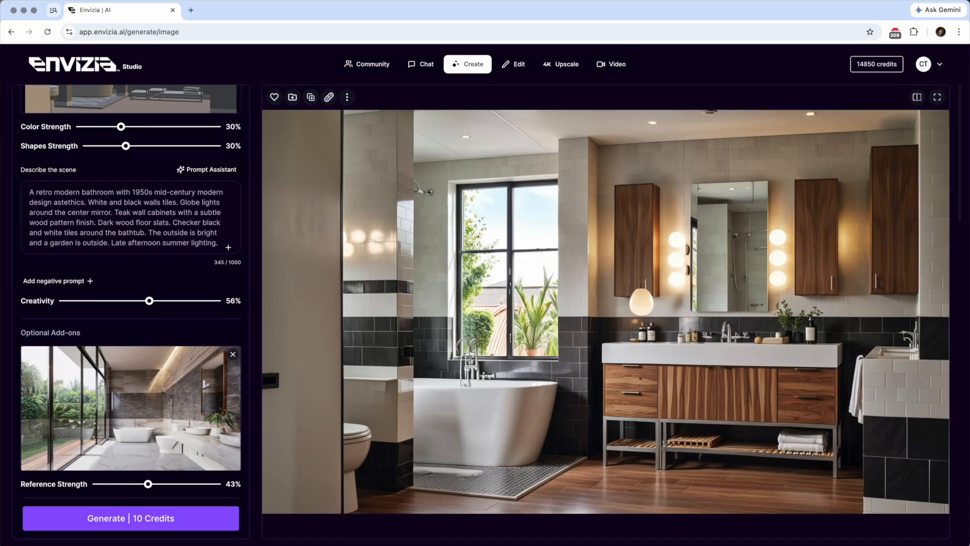
# - Reopen the reference folder and preview pink-and-gold-marble-bathroom.jpg
pyautogui.moveTo(485, 545); pyautogui.dragTo(770, 282)
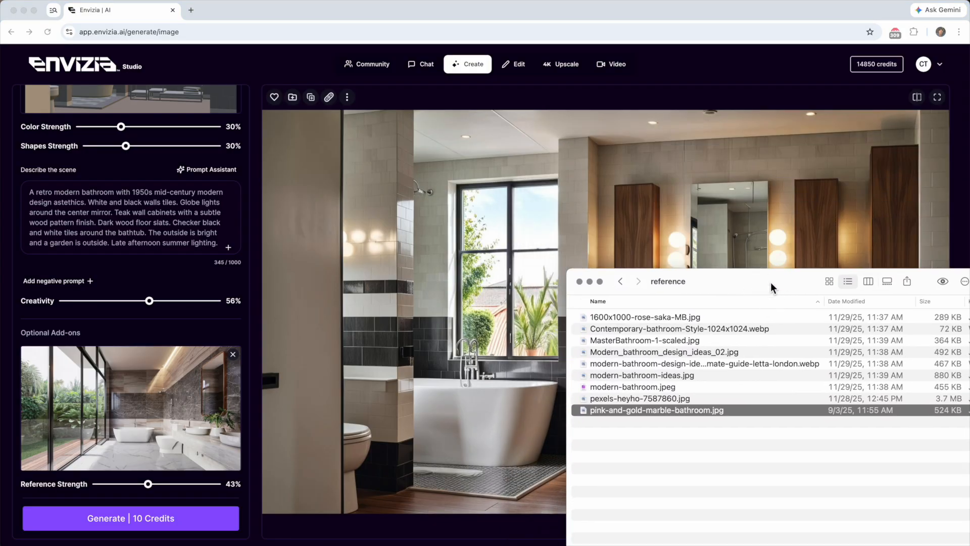
pyautogui.press('space')
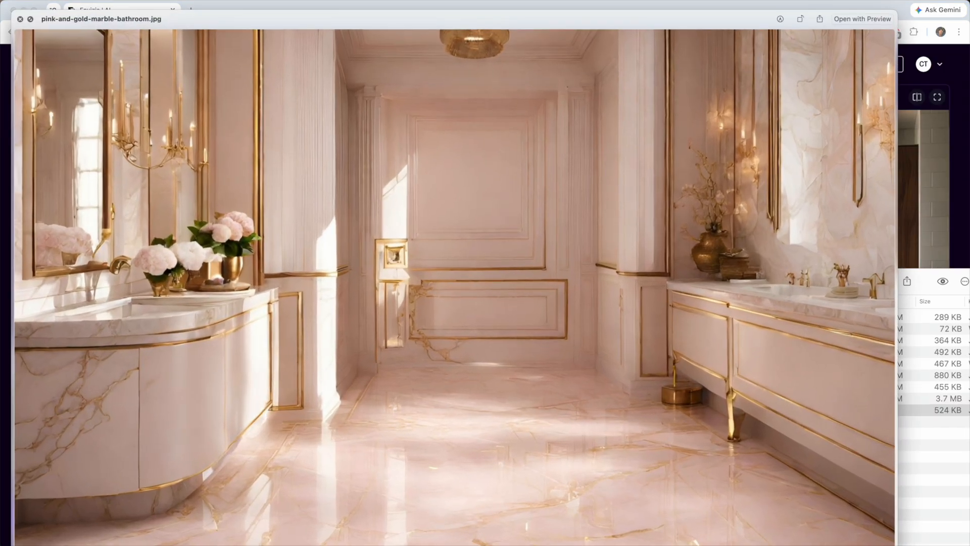
pyautogui.moveTo(895, 545); pyautogui.dragTo(695, 495)
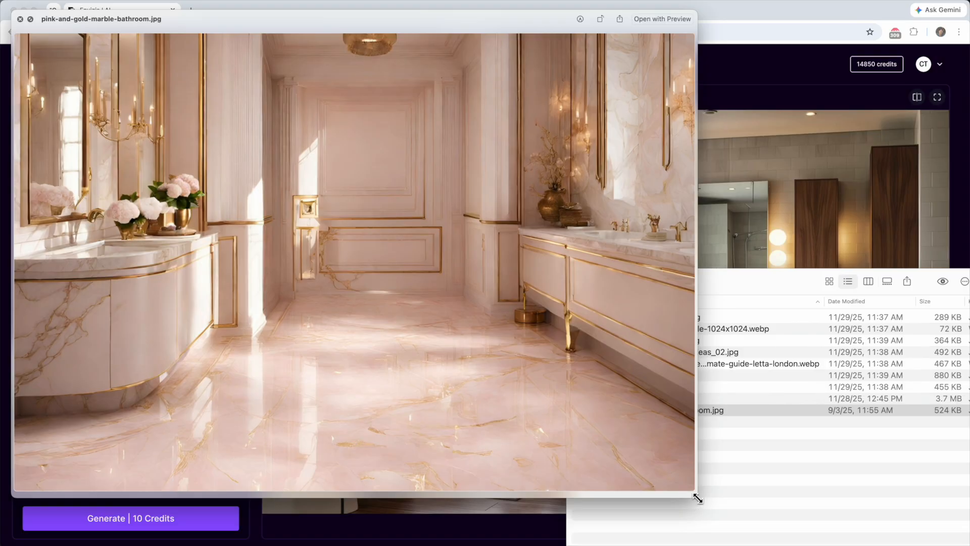
pyautogui.press('space')
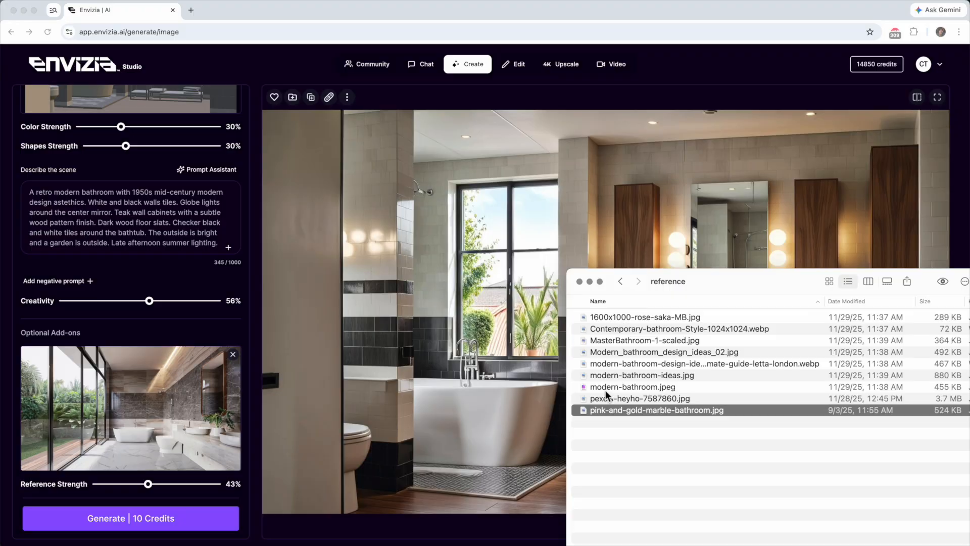
# - Replace the reference image with pink-and-gold-marble-bathroom.jpg, at 60% reference strength, and generate the bathroom render
pyautogui.click(235, 356)
pyautogui.click(233, 354)
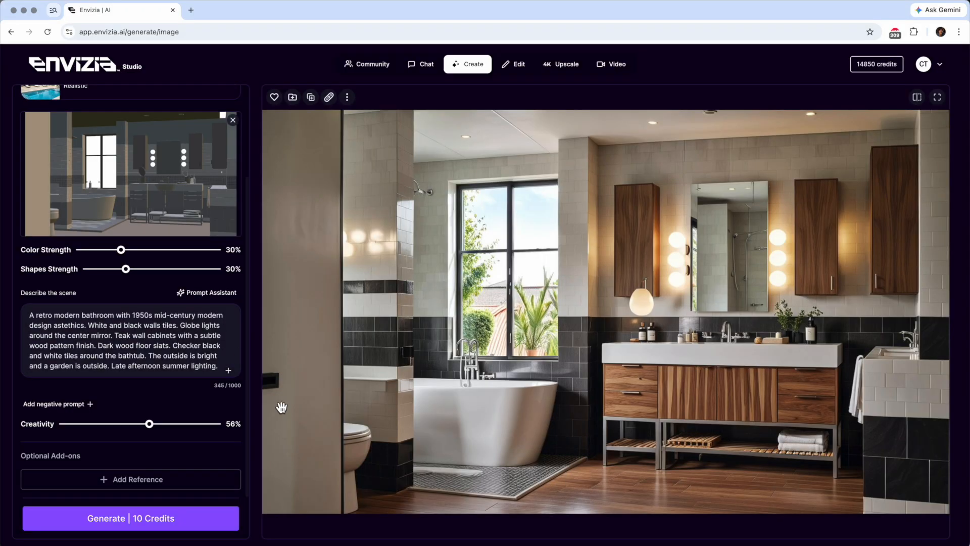
pyautogui.press('super+Tab')
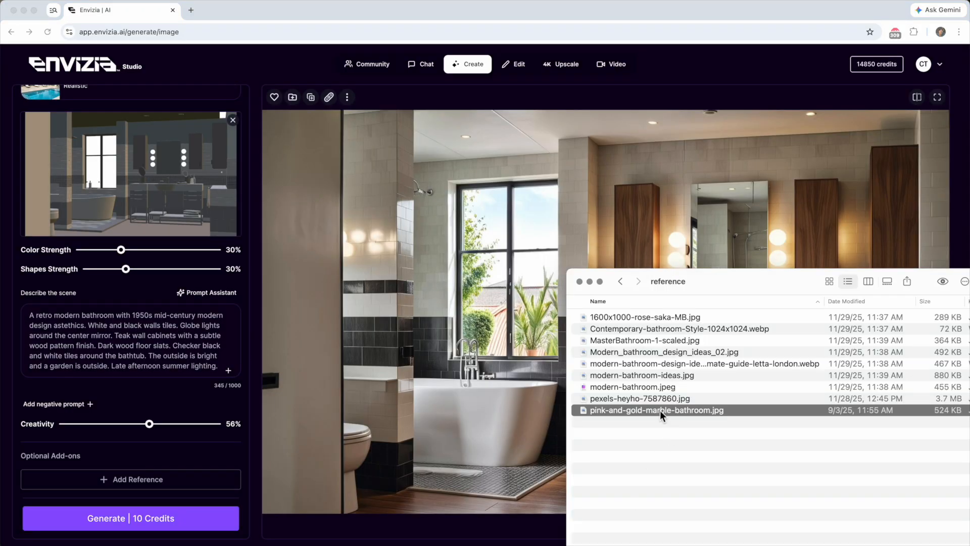
pyautogui.moveTo(661, 415); pyautogui.dragTo(126, 480)
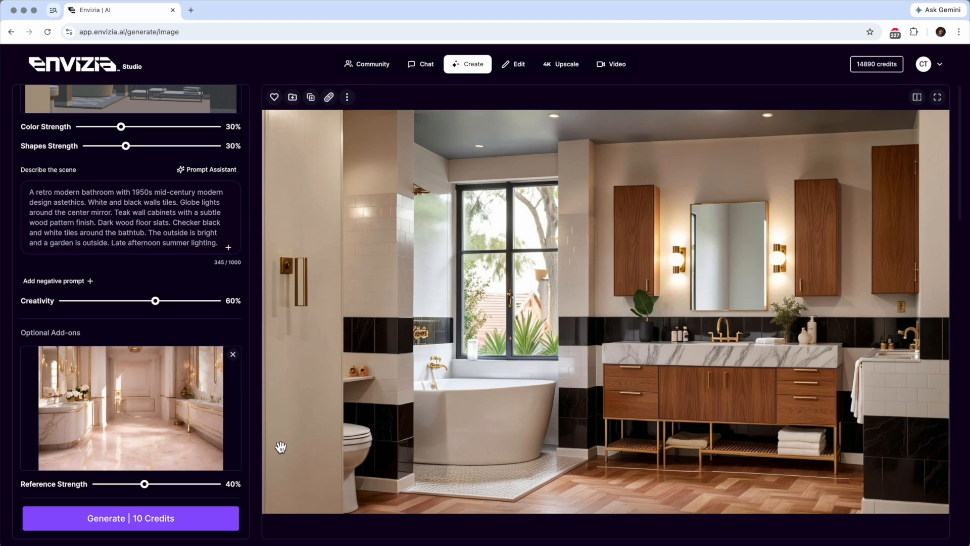
pyautogui.moveTo(146, 484); pyautogui.dragTo(171, 488)
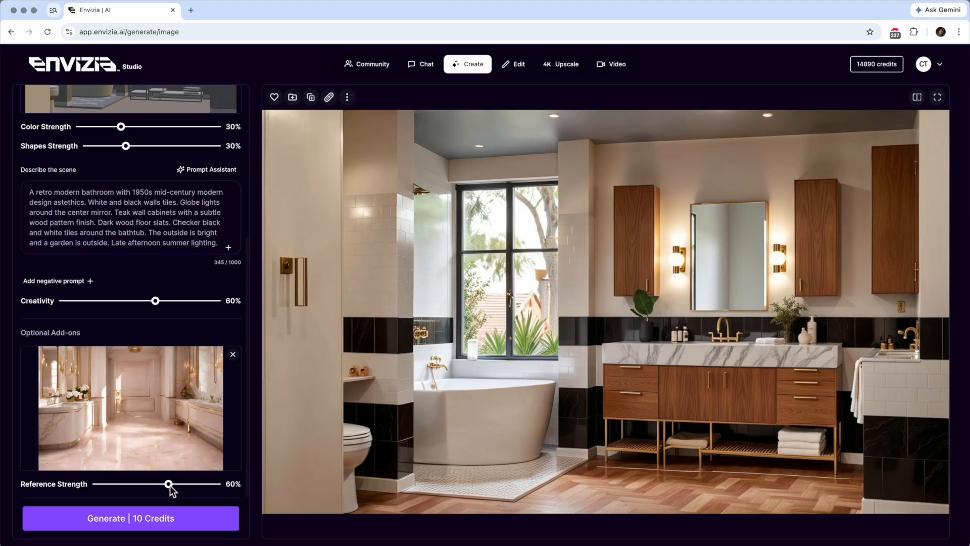
pyautogui.click(167, 520)
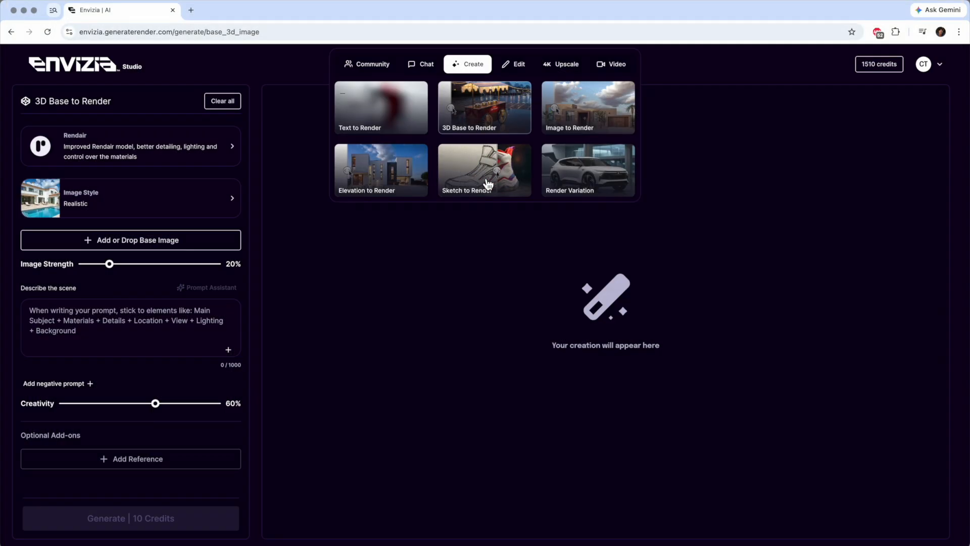
# - Switch to Sketch to Render and add Arch Sketch of Building 01.jpg as the base image
pyautogui.click(516, 185)
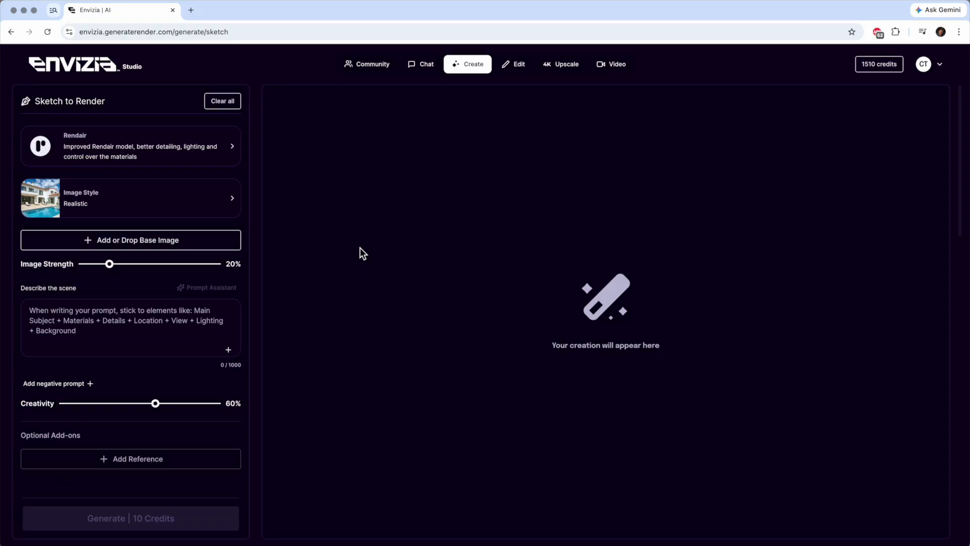
pyautogui.moveTo(252, 313)
pyautogui.mouseDown()
pyautogui.moveTo(210, 301)
pyautogui.moveTo(153, 238)
pyautogui.mouseUp()
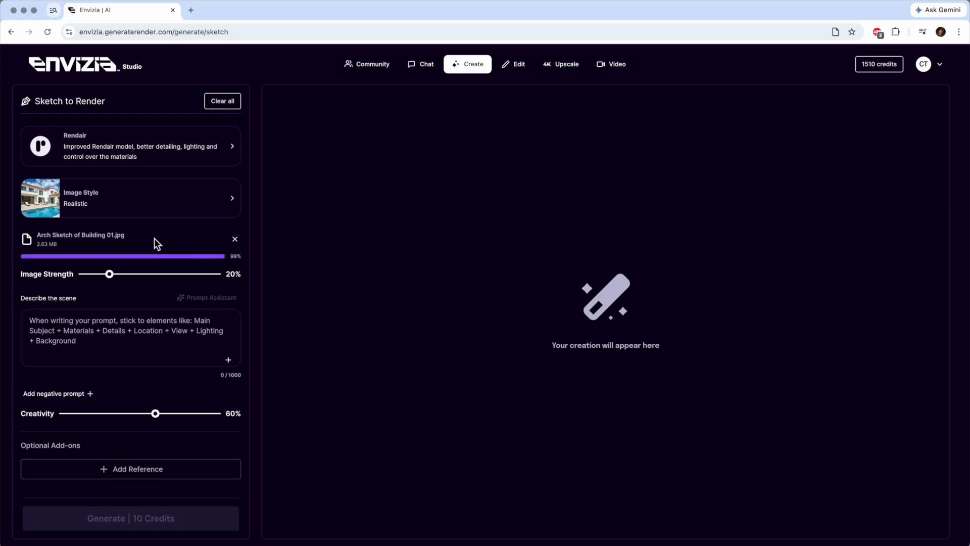
# - Set the image strength to 32% and describe a modern concrete and metal office building with varied block shades, concrete walkways, tall glass windows and sunny summer day
pyautogui.click(126, 422)
pyautogui.write('A modern office building, with concrete and metal exterior with slightly alternative patterns of shades on the concrete blocks. Concrete sidewalks and walkways to the entrance of the building. Tall  glass windows. Sunny summer day.')
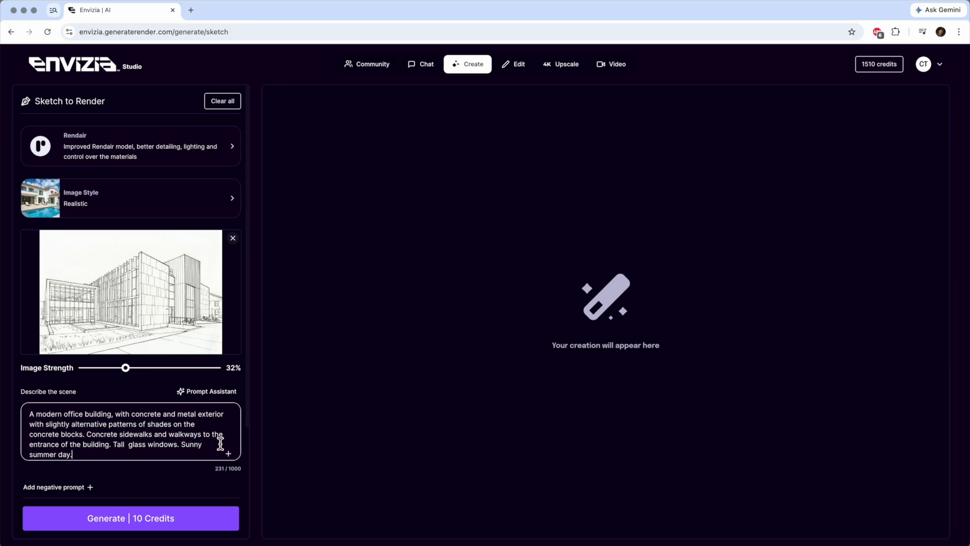
# - Generate the office building render from the sketch and open the result for editing in Sketch in Context
pyautogui.click(172, 520)
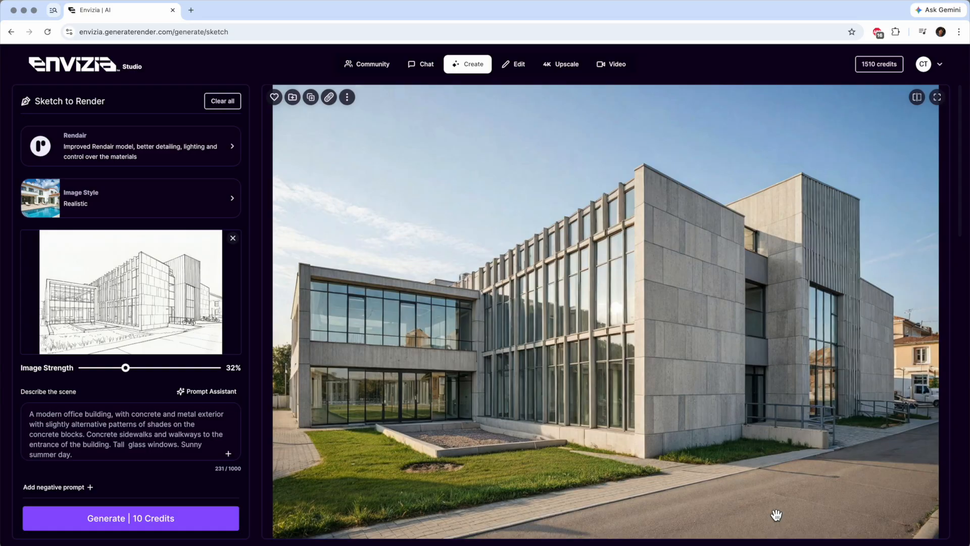
pyautogui.scroll(-2, 250, 404)
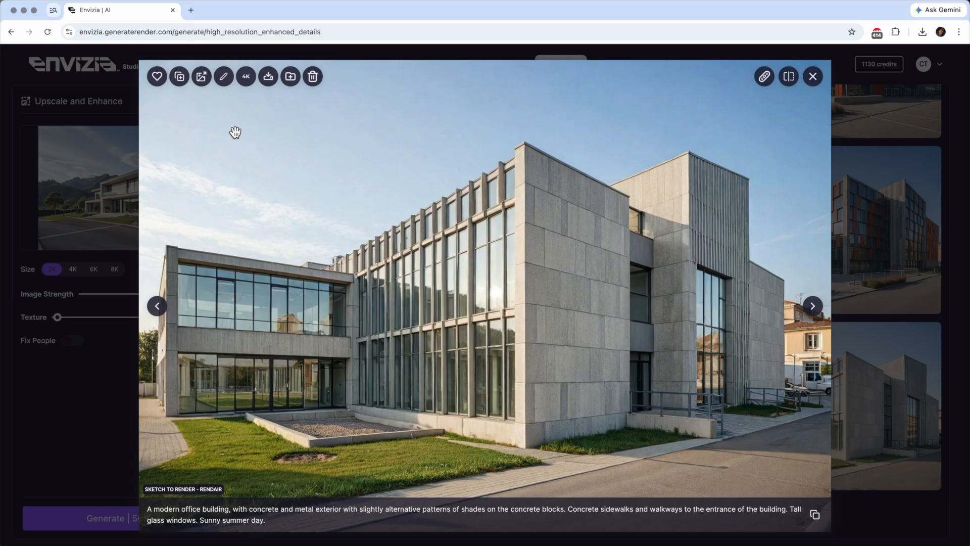
pyautogui.click(227, 78)
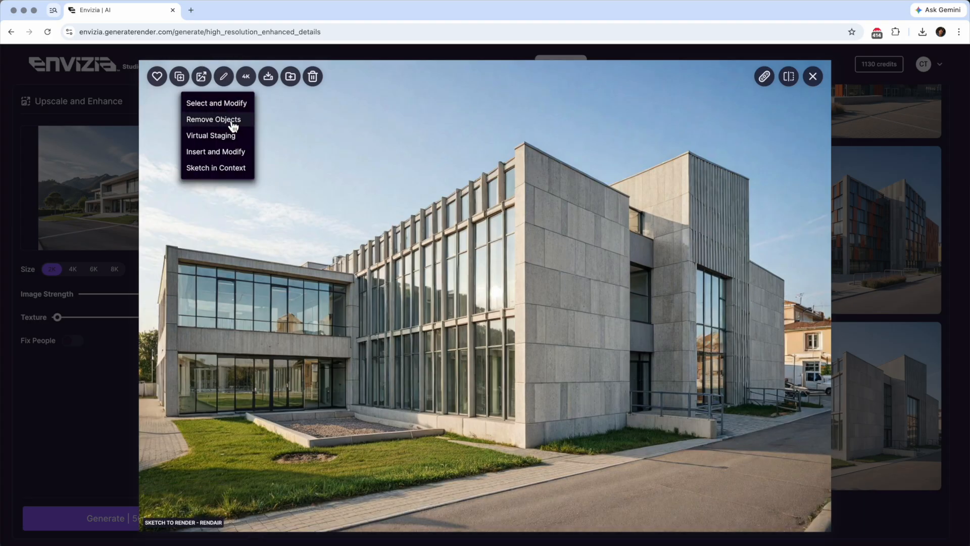
pyautogui.click(228, 169)
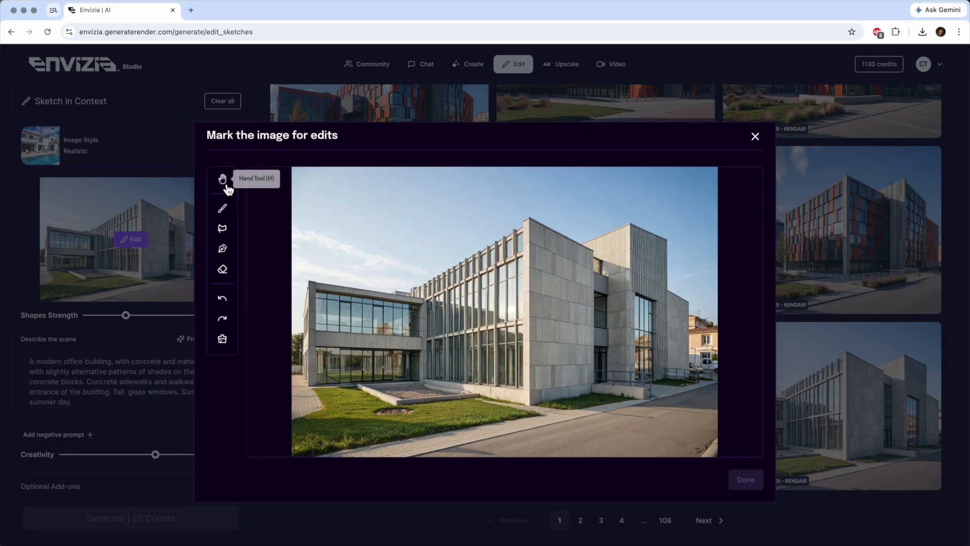
# - Brush the outline of a tree onto the lawn, fill it in with brush size 66, and apply the markup
pyautogui.click(224, 208)
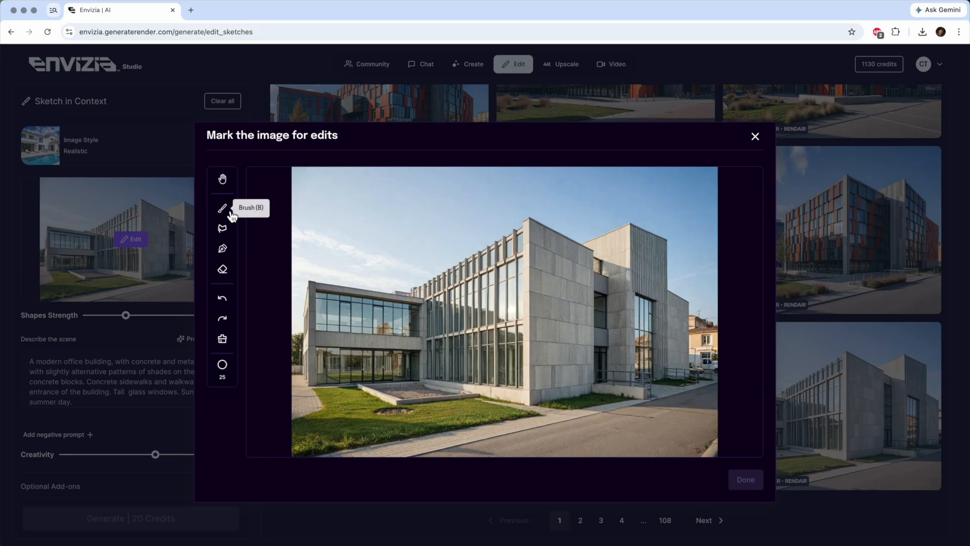
pyautogui.moveTo(399, 411)
pyautogui.mouseDown()
pyautogui.moveTo(396, 324)
pyautogui.moveTo(394, 353)
pyautogui.moveTo(355, 355)
pyautogui.moveTo(358, 282)
pyautogui.moveTo(393, 260)
pyautogui.moveTo(435, 253)
pyautogui.mouseUp()
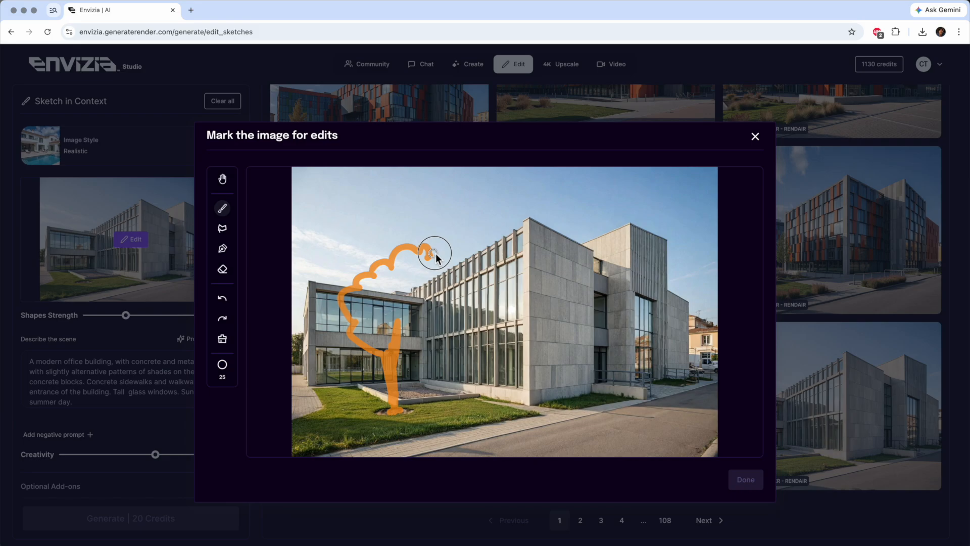
pyautogui.moveTo(462, 305)
pyautogui.mouseDown()
pyautogui.moveTo(429, 348)
pyautogui.moveTo(386, 354)
pyautogui.moveTo(359, 315)
pyautogui.moveTo(386, 225)
pyautogui.moveTo(404, 245)
pyautogui.mouseUp()
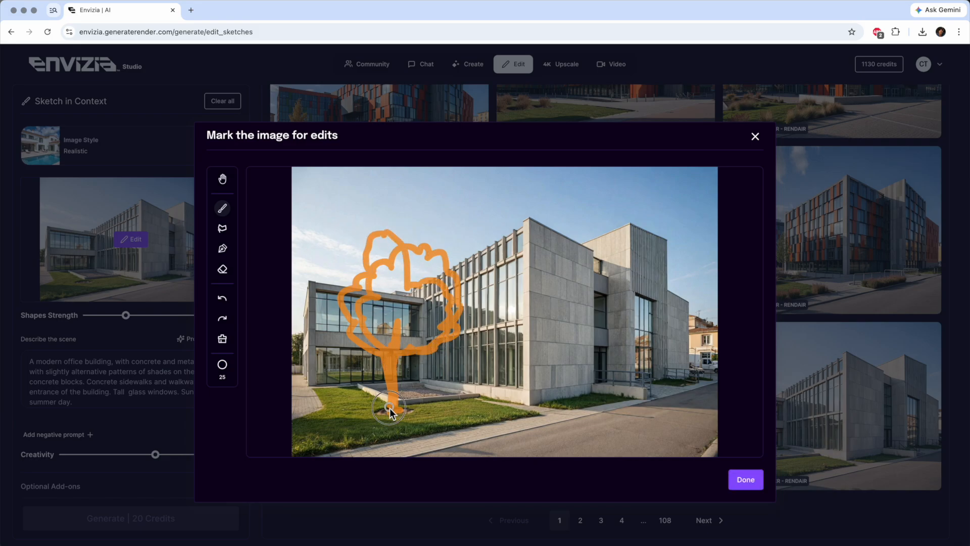
pyautogui.click(223, 365)
pyautogui.moveTo(274, 368); pyautogui.dragTo(315, 368)
pyautogui.moveTo(408, 313)
pyautogui.mouseDown()
pyautogui.moveTo(437, 307)
pyautogui.moveTo(401, 293)
pyautogui.moveTo(408, 327)
pyautogui.moveTo(339, 303)
pyautogui.moveTo(340, 277)
pyautogui.moveTo(358, 276)
pyautogui.moveTo(407, 351)
pyautogui.moveTo(372, 411)
pyautogui.mouseUp()
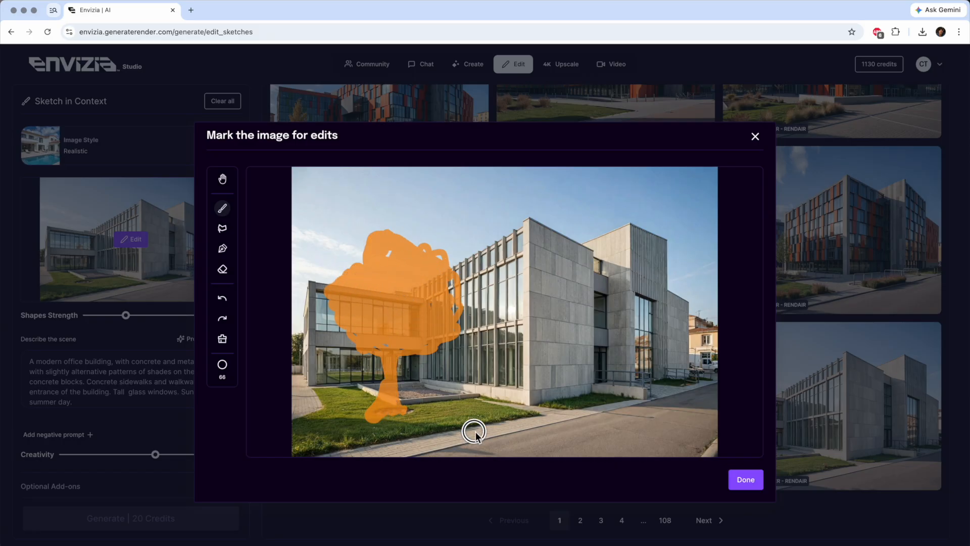
pyautogui.click(748, 487)
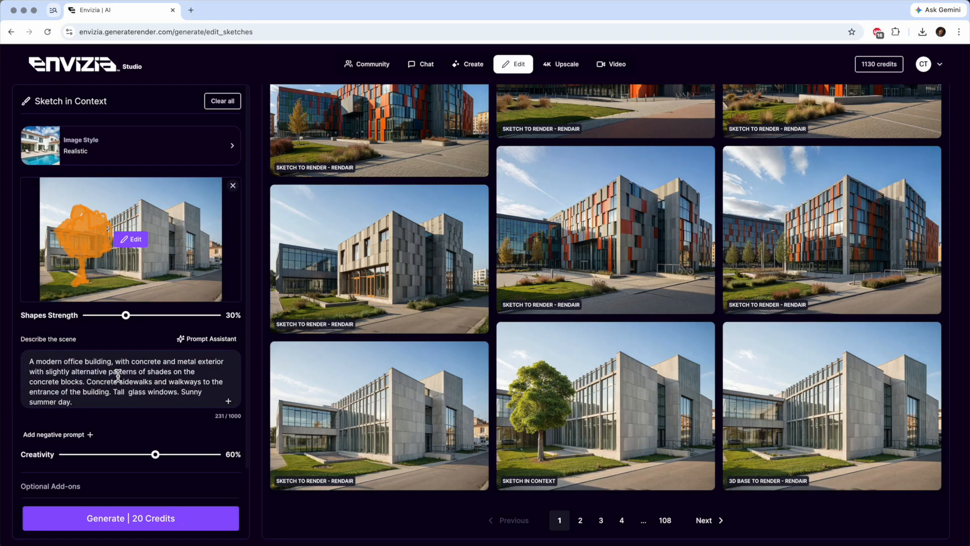
# - Replace the scene description with "A beautiful lush oak tree with new green leaves." and generate the edit
pyautogui.tripleClick(118, 375)
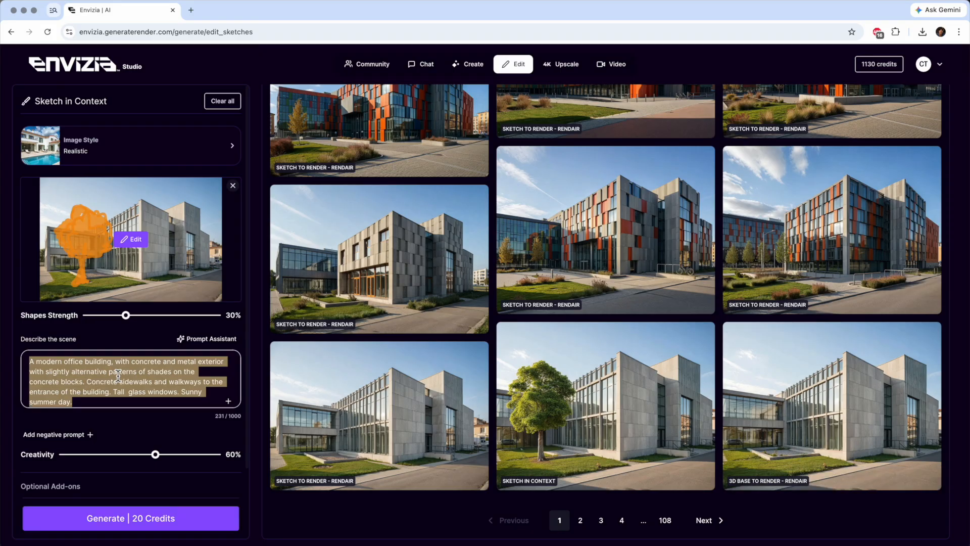
pyautogui.write('A be')
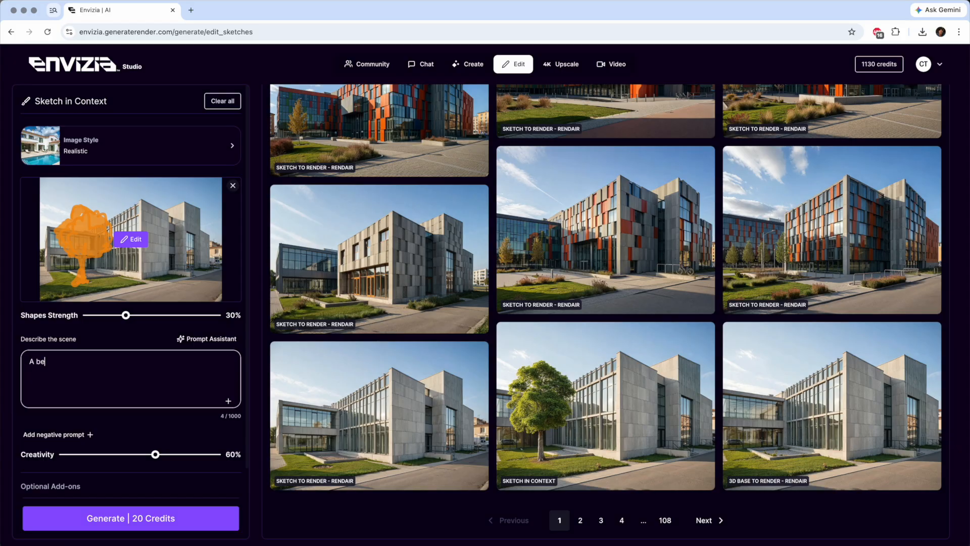
pyautogui.write('autiful lush oak tree with new green leaves.')
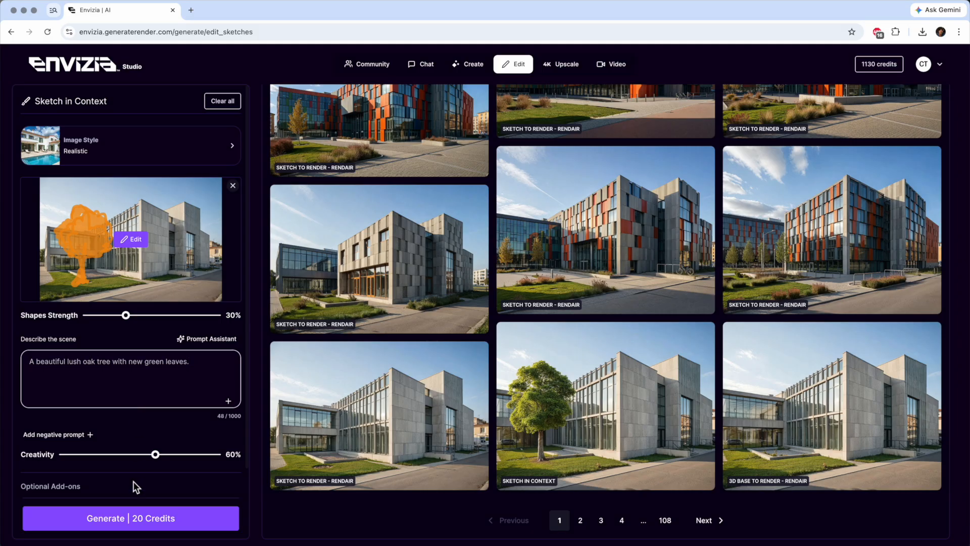
pyautogui.click(136, 518)
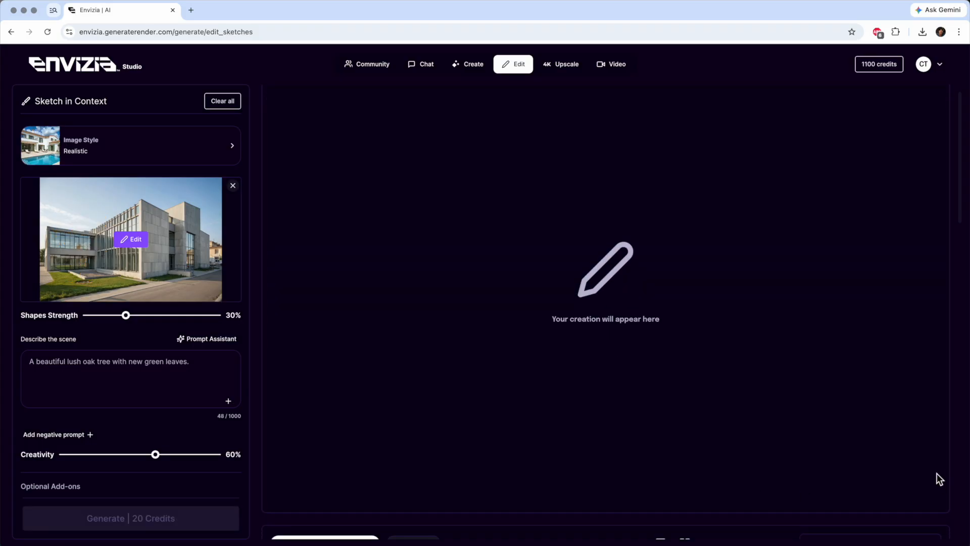
# - Open the generated oak tree image from the previous generations and compare it with the original in the before/after view
pyautogui.scroll(-8, 936, 473)
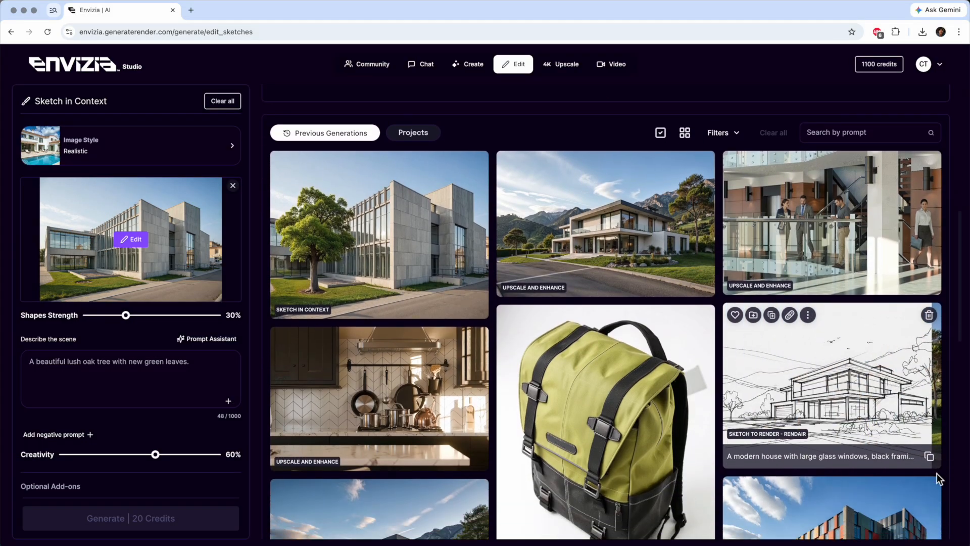
pyautogui.moveTo(461, 253)
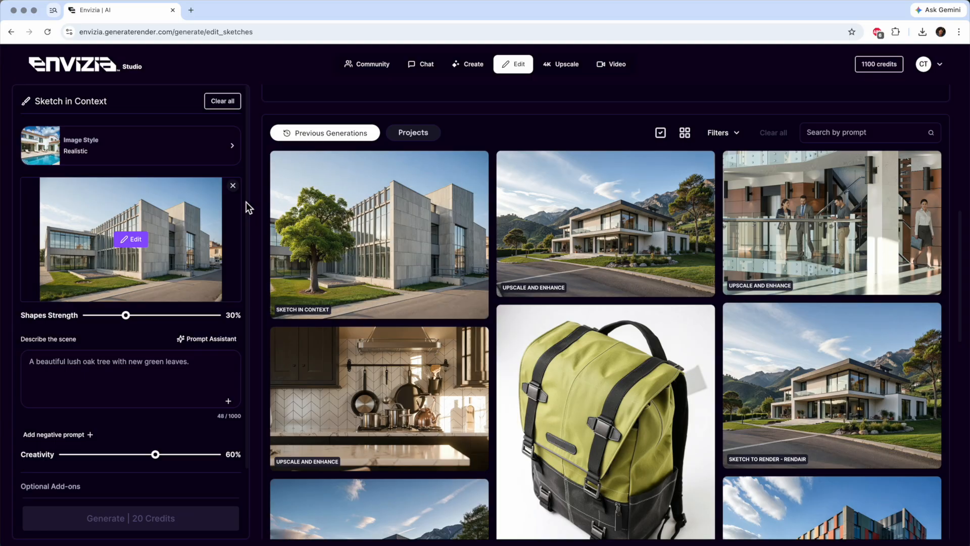
pyautogui.moveTo(304, 197)
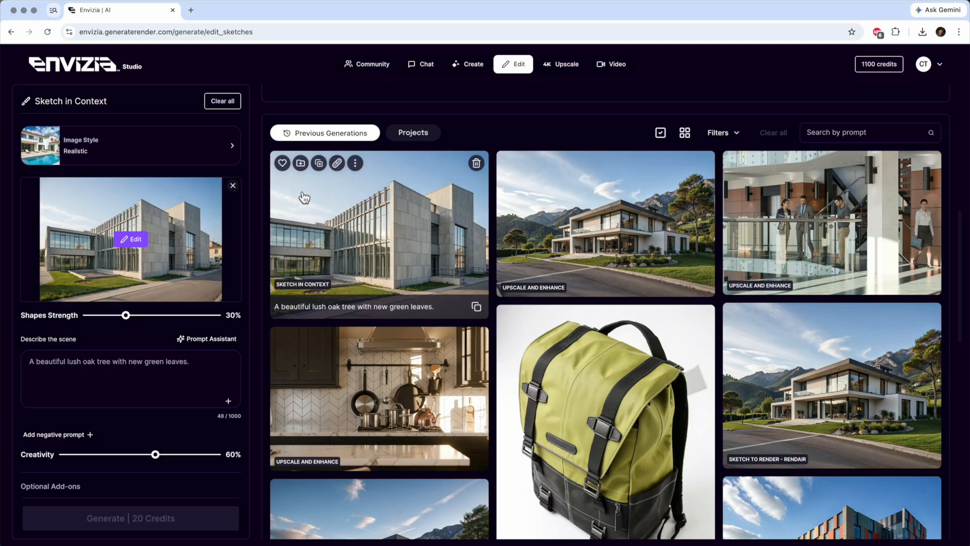
pyautogui.click(304, 197)
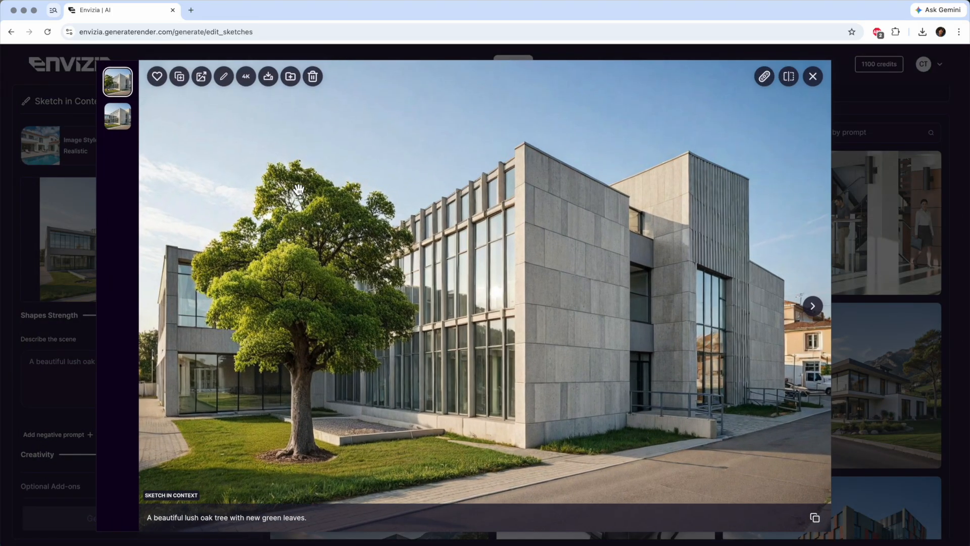
pyautogui.click(789, 77)
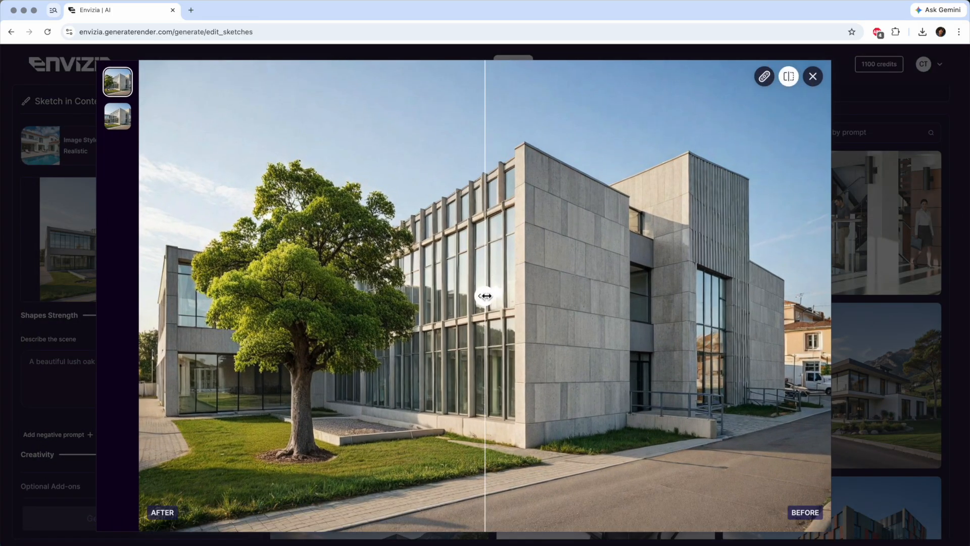
pyautogui.moveTo(486, 297)
pyautogui.mouseDown()
pyautogui.moveTo(187, 324)
pyautogui.moveTo(233, 339)
pyautogui.moveTo(372, 337)
pyautogui.moveTo(191, 329)
pyautogui.moveTo(396, 342)
pyautogui.moveTo(186, 326)
pyautogui.moveTo(402, 352)
pyautogui.moveTo(638, 401)
pyautogui.mouseUp()
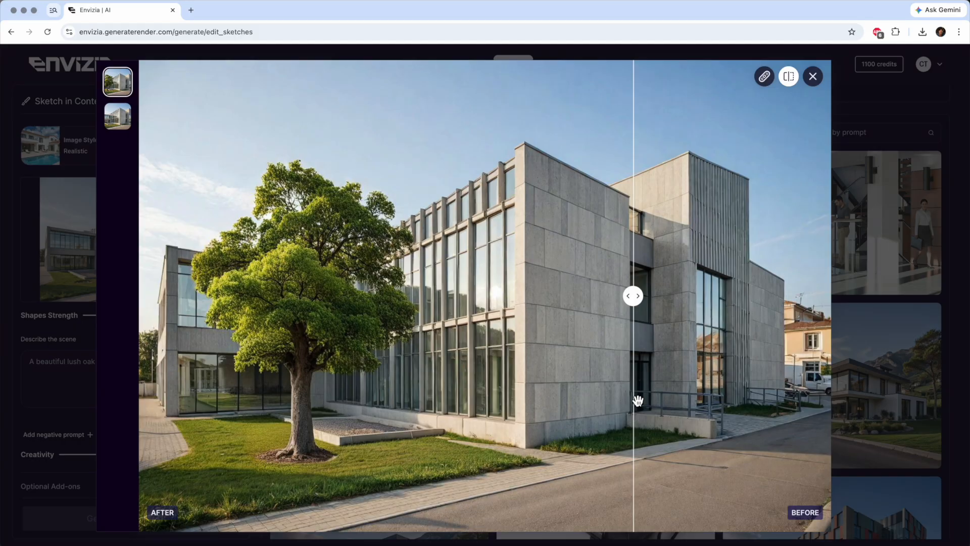
pyautogui.click(813, 76)
# - Switch to Image to Render and choose the office building with the oak tree from previous creations as the base image
pyautogui.scroll(6, 510, 202)
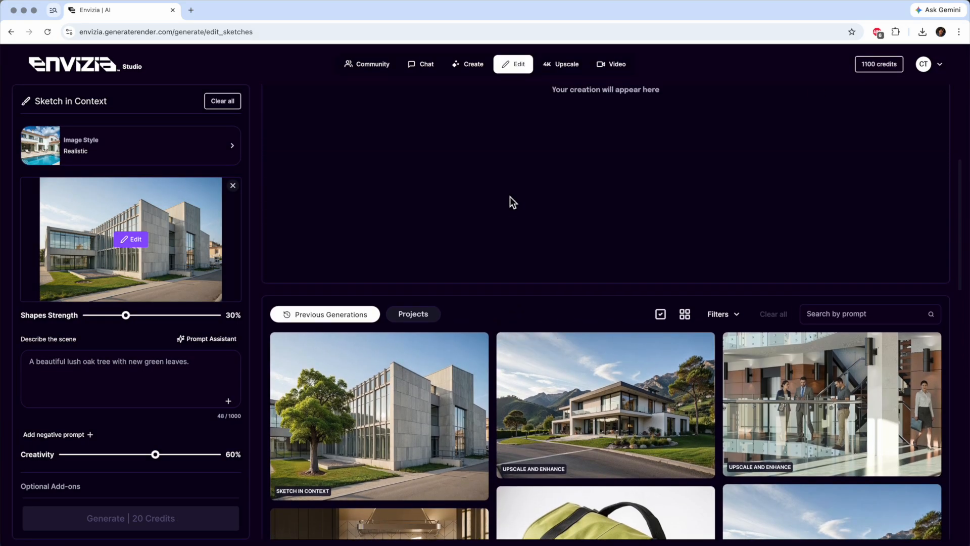
pyautogui.moveTo(472, 65)
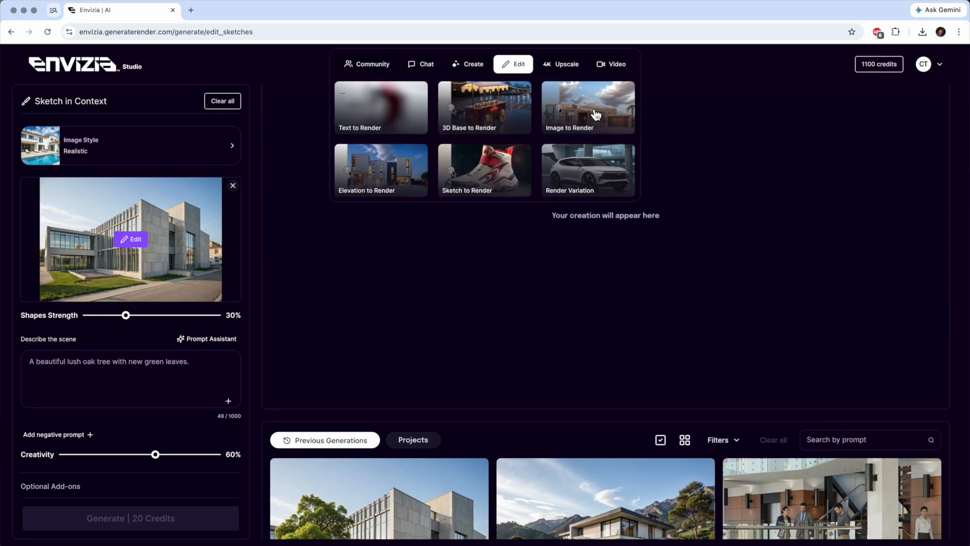
pyautogui.click(594, 112)
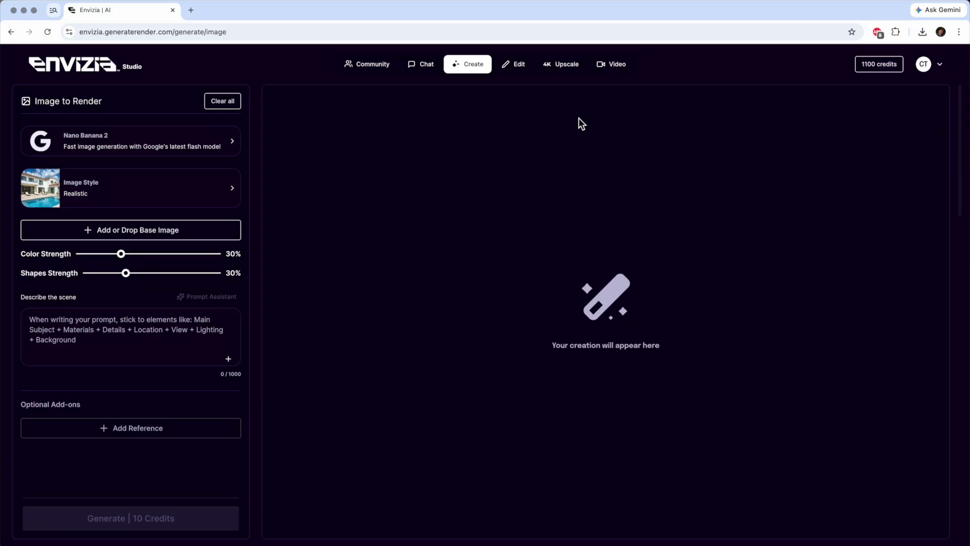
pyautogui.click(132, 233)
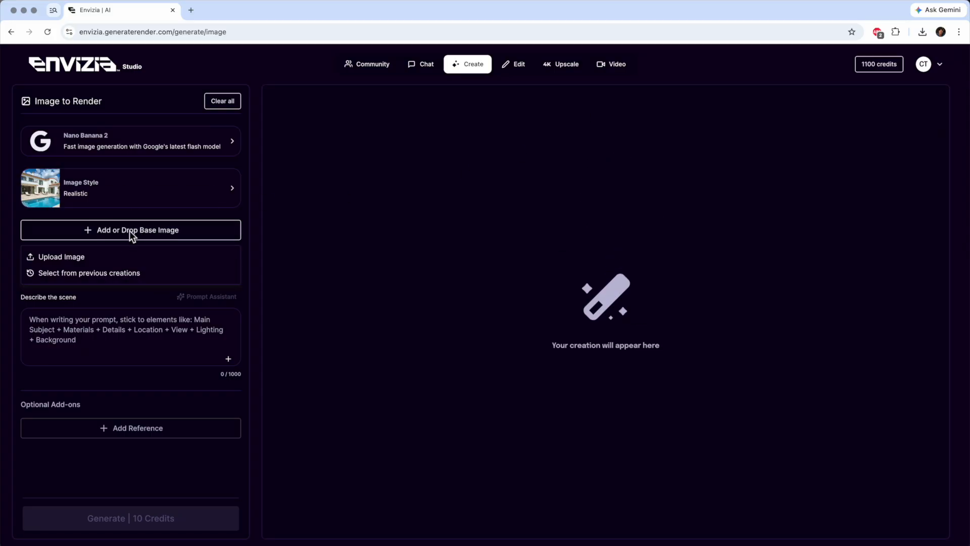
pyautogui.click(98, 277)
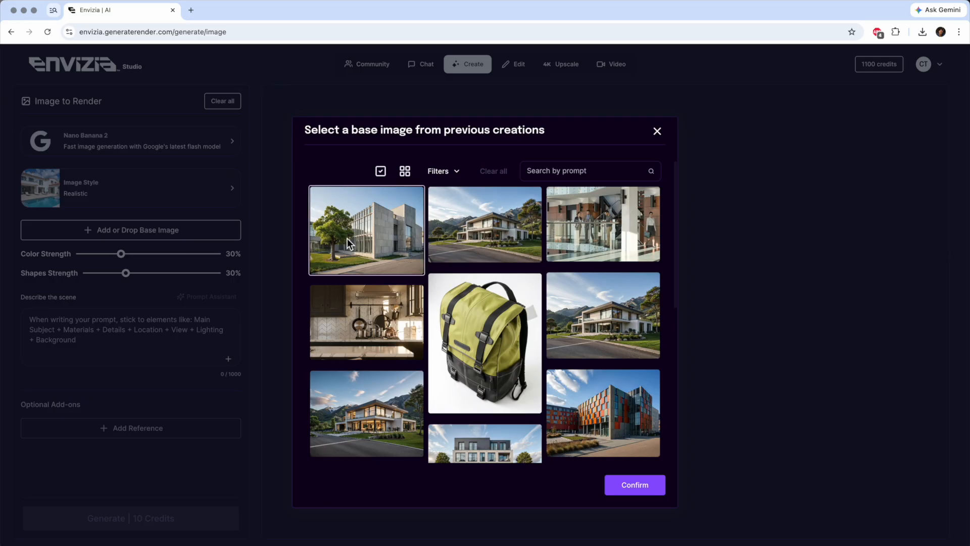
pyautogui.click(628, 485)
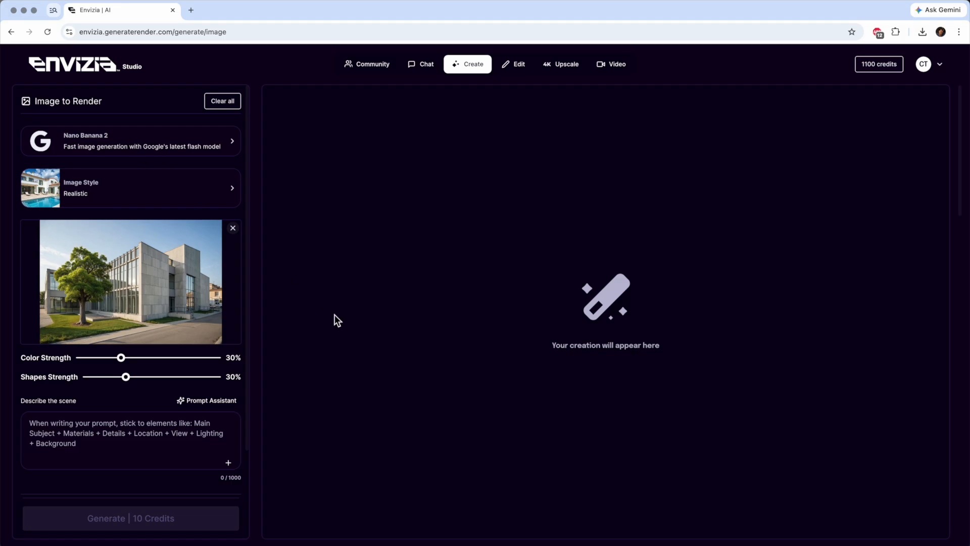
# - Prompt for appropriate shadowing of the tree onto the ground based on the sun's position, and generate the render
pyautogui.click(113, 436)
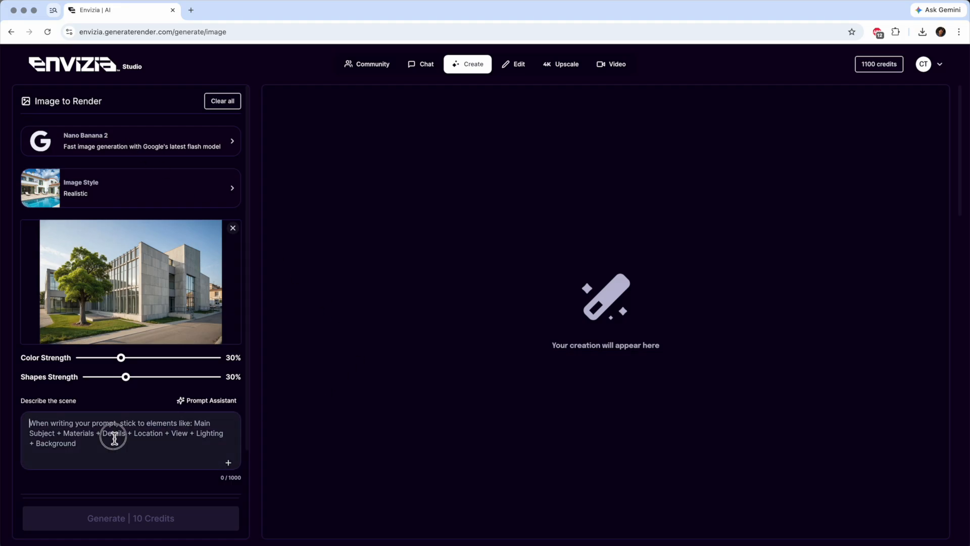
pyautogui.write("The tree doesn't have proper shadowing according to the sun's position. Add appropriate shadowing of the tree onto the ground based on the sun's position.")
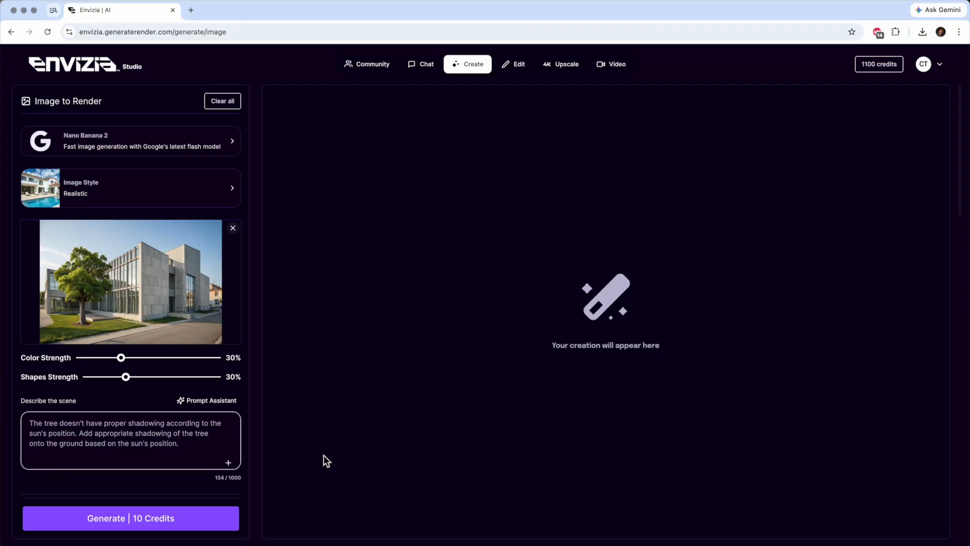
pyautogui.click(154, 523)
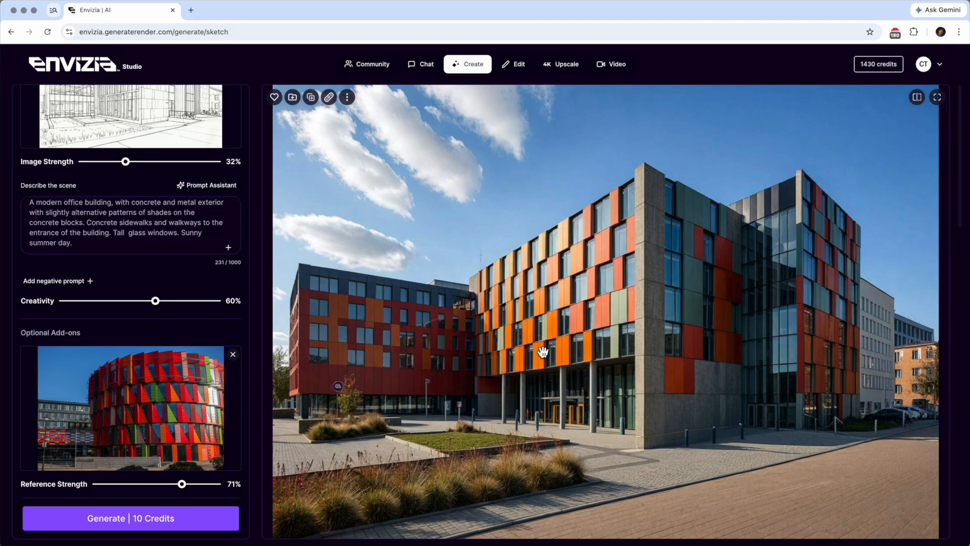
# - Switch to Elevation to Render and clear all inputs carried over from the sketch render
pyautogui.click(486, 77)
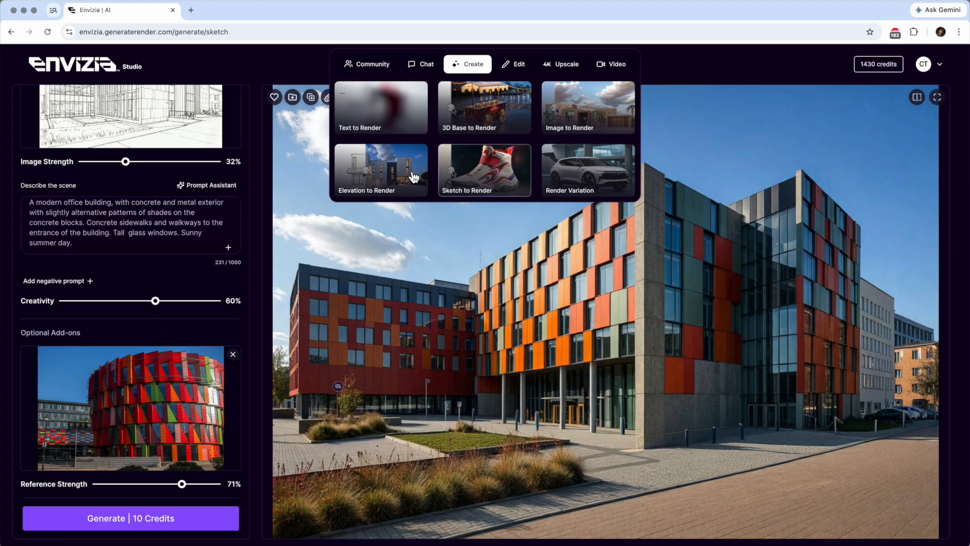
pyautogui.click(413, 176)
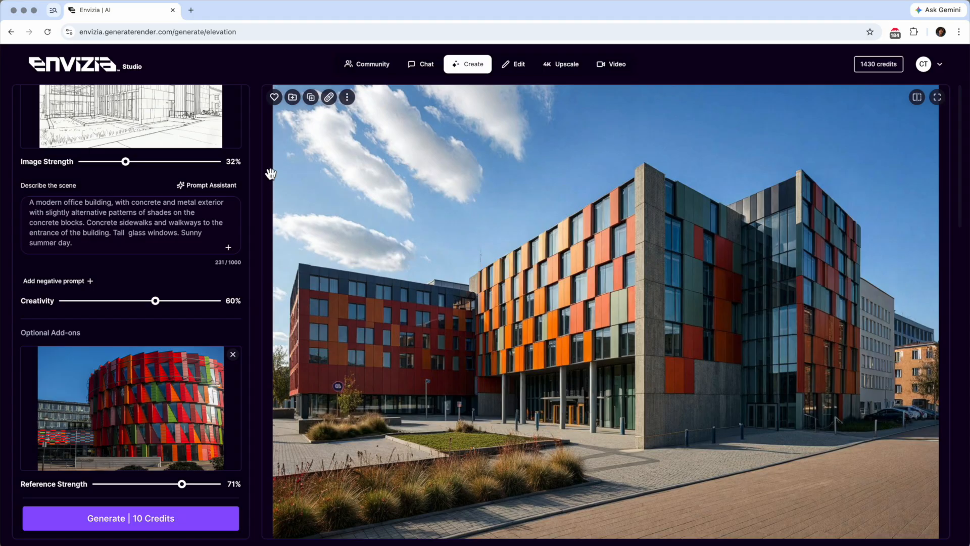
pyautogui.scroll(4, 220, 166)
pyautogui.click(231, 106)
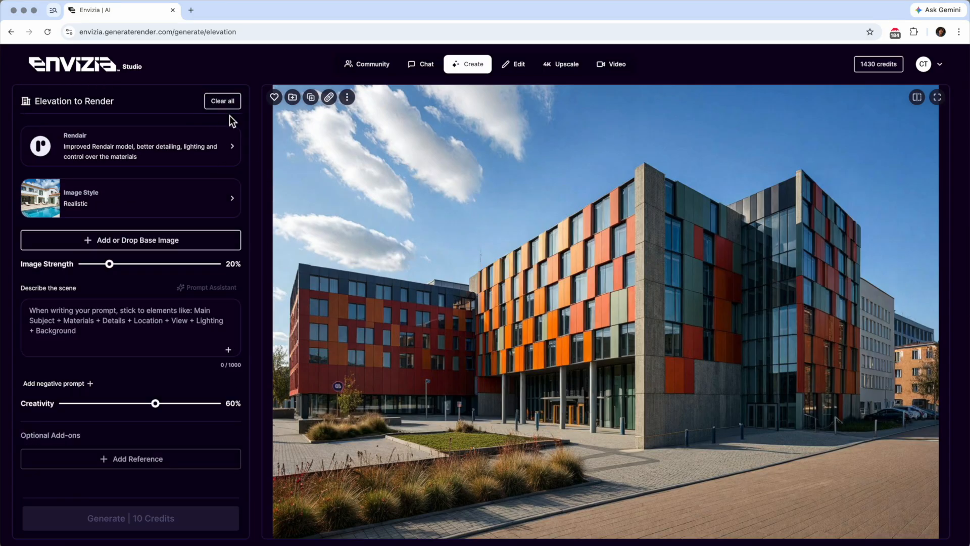
# - Preview Elevation Example.jpg in the source folder, and upload it as the base image
pyautogui.press('super+Tab')
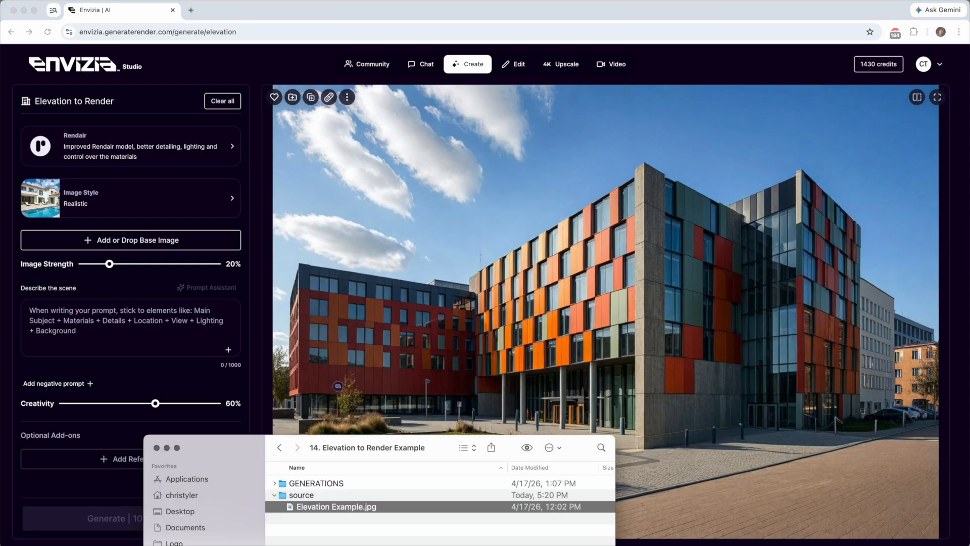
pyautogui.press('space')
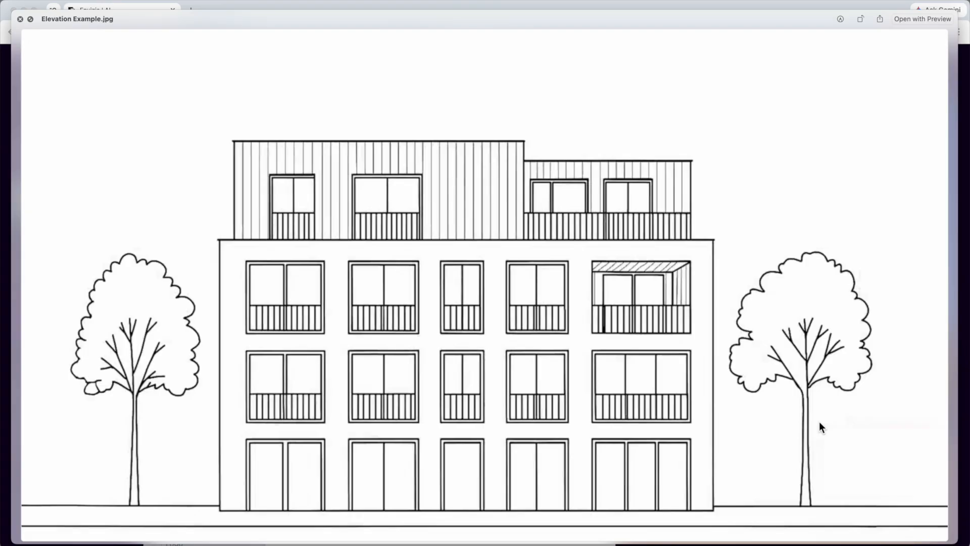
pyautogui.press('space')
pyautogui.click(551, 151)
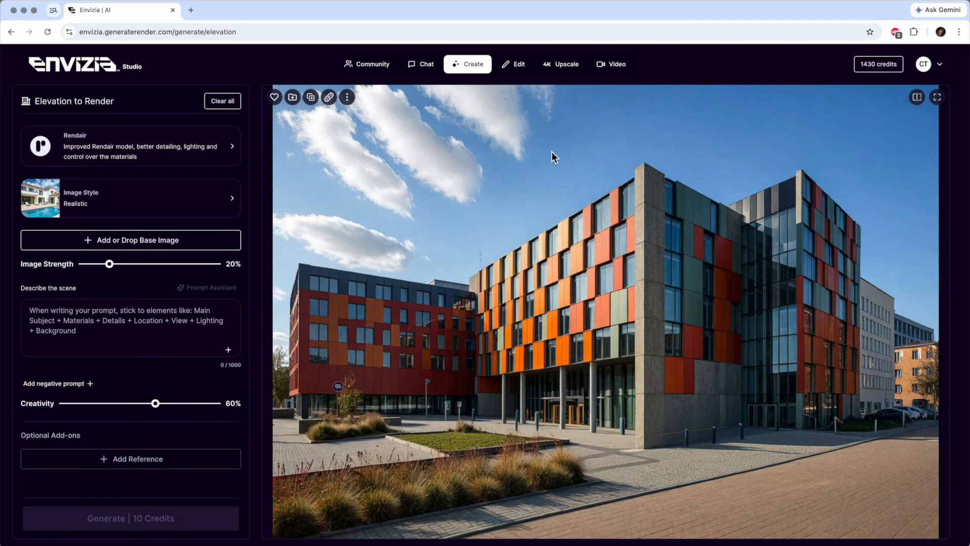
pyautogui.click(144, 244)
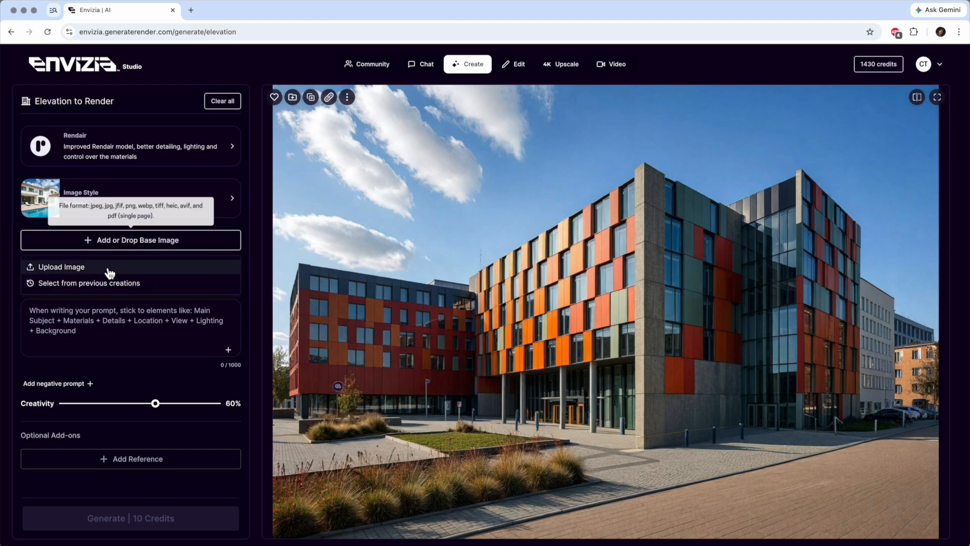
pyautogui.click(110, 267)
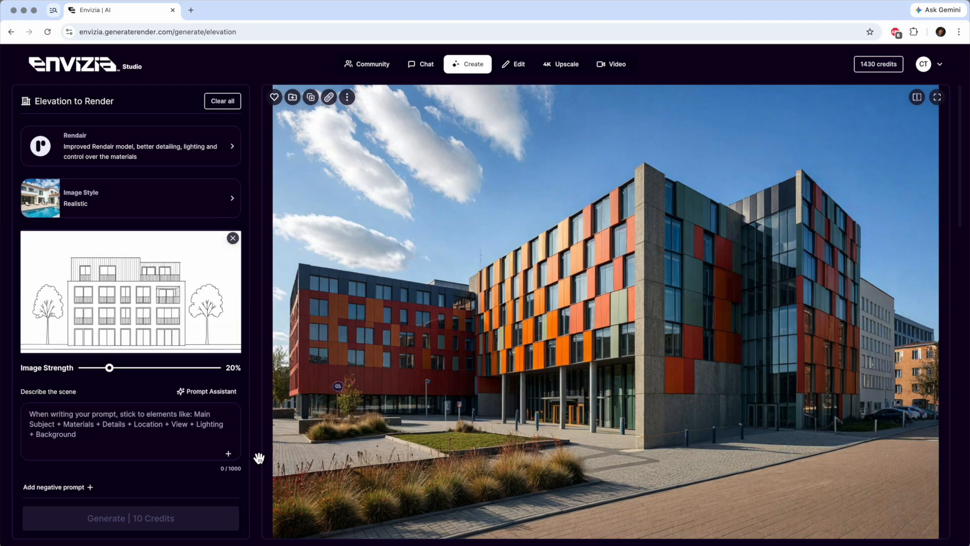
# - Describe a modern apartment building with grey metallic slats on top, light concrete center, glass windows, black trim, late summer afternoon and few clouds, and generate it
pyautogui.click(116, 419)
pyautogui.write('A modern apartment building. The top area is grey metallic slats, light concrete for the center section wtih glass windows and black trim. Summer time, later afternoon, A few clouds in the sky.')
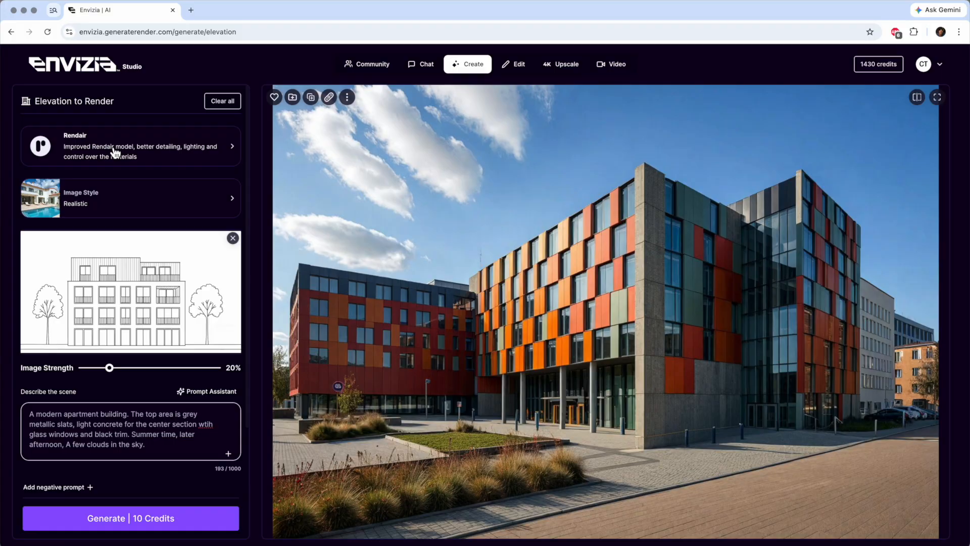
pyautogui.click(167, 526)
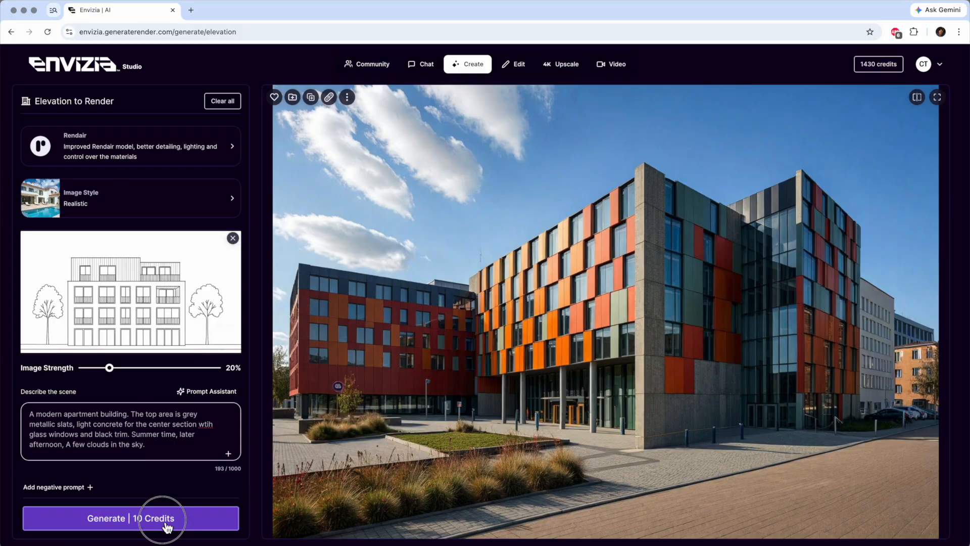